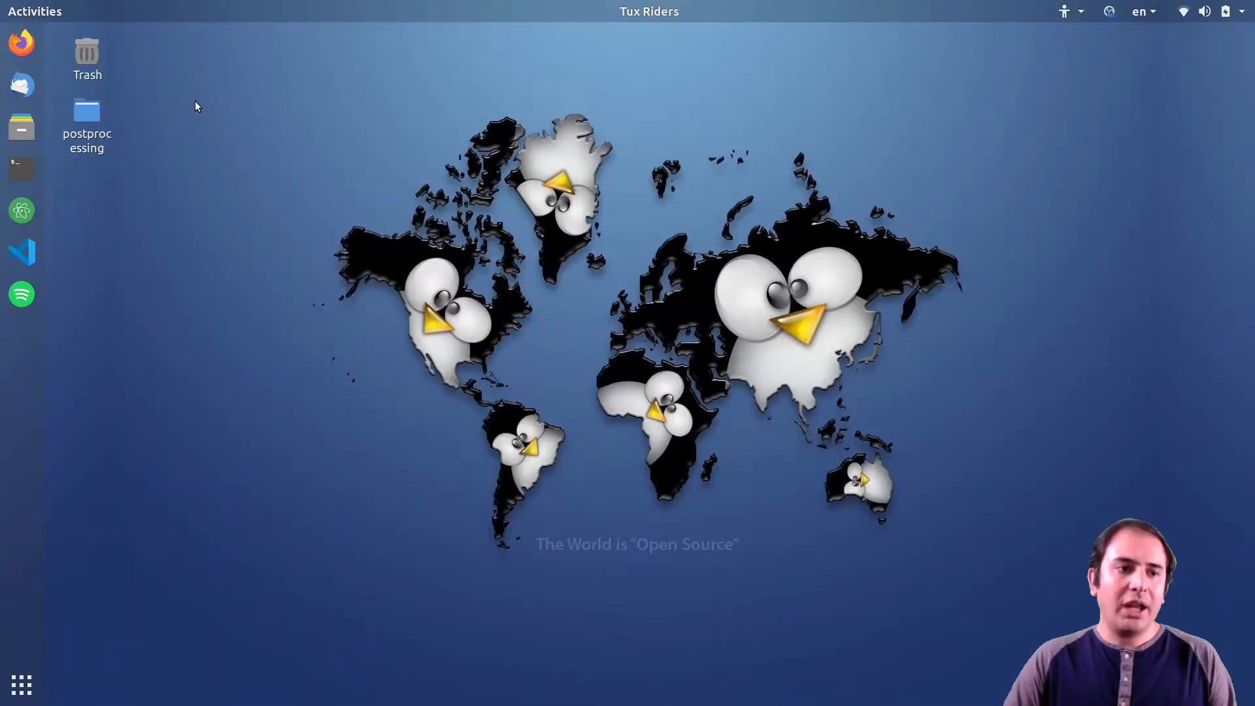
# - View the render.mp4 video in the desktop's postprocessing/fluid_flow_convection folder and close the player
pyautogui.doubleClick(97, 111)
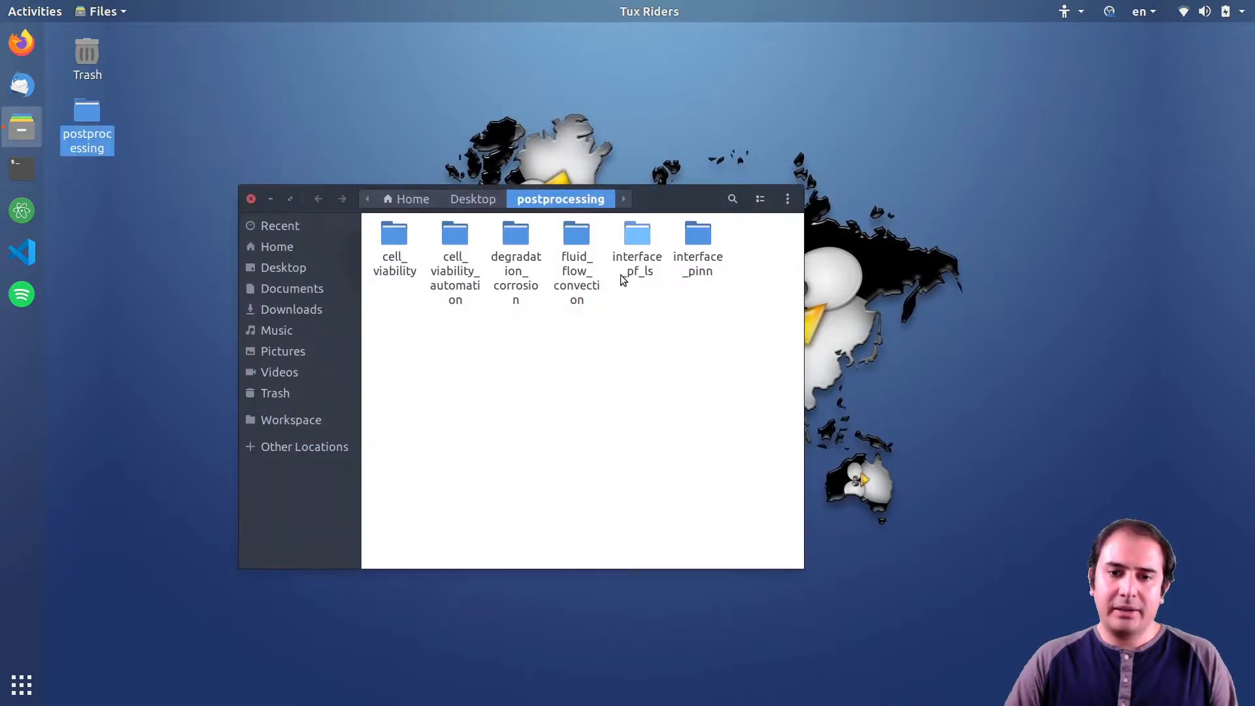
pyautogui.doubleClick(566, 241)
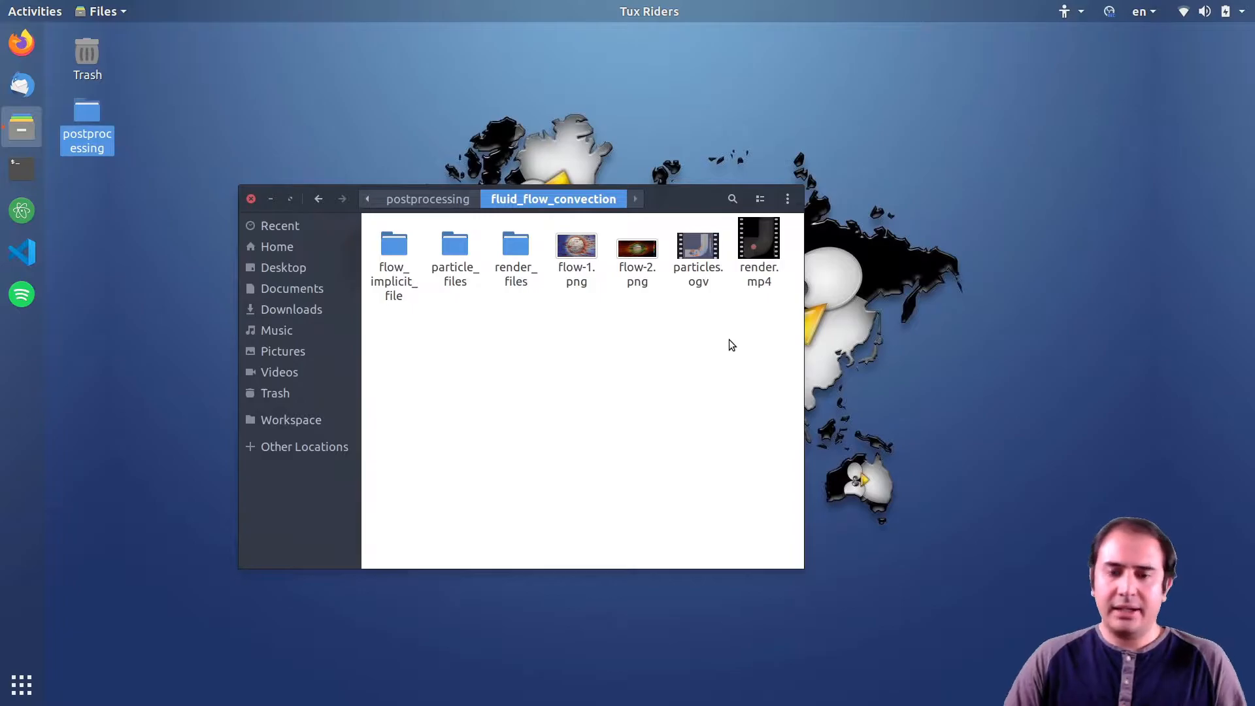
pyautogui.doubleClick(758, 255)
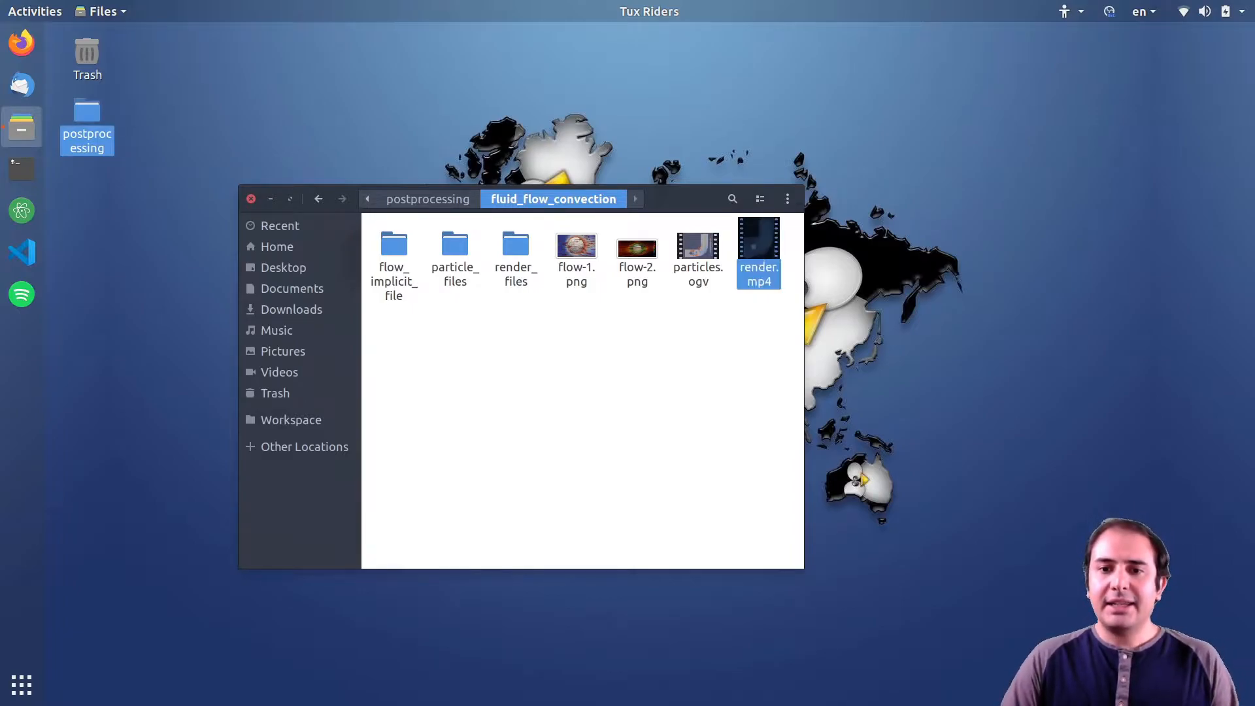
pyautogui.press('space')
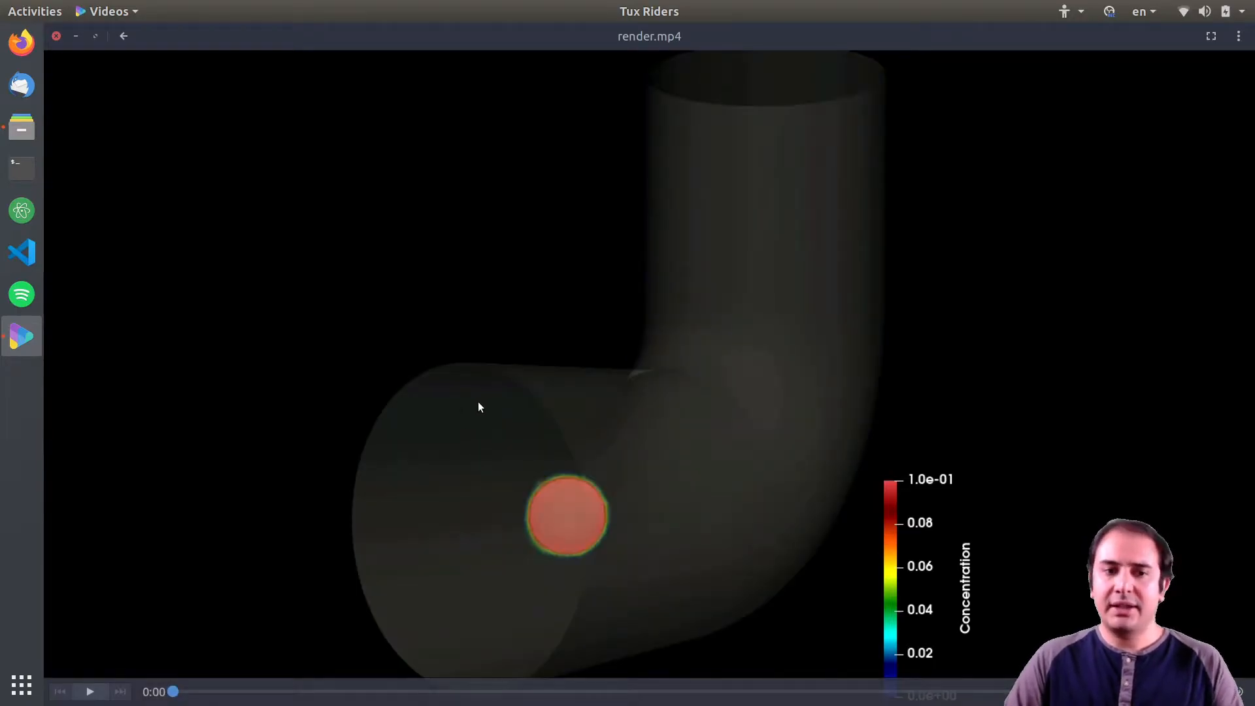
pyautogui.click(55, 37)
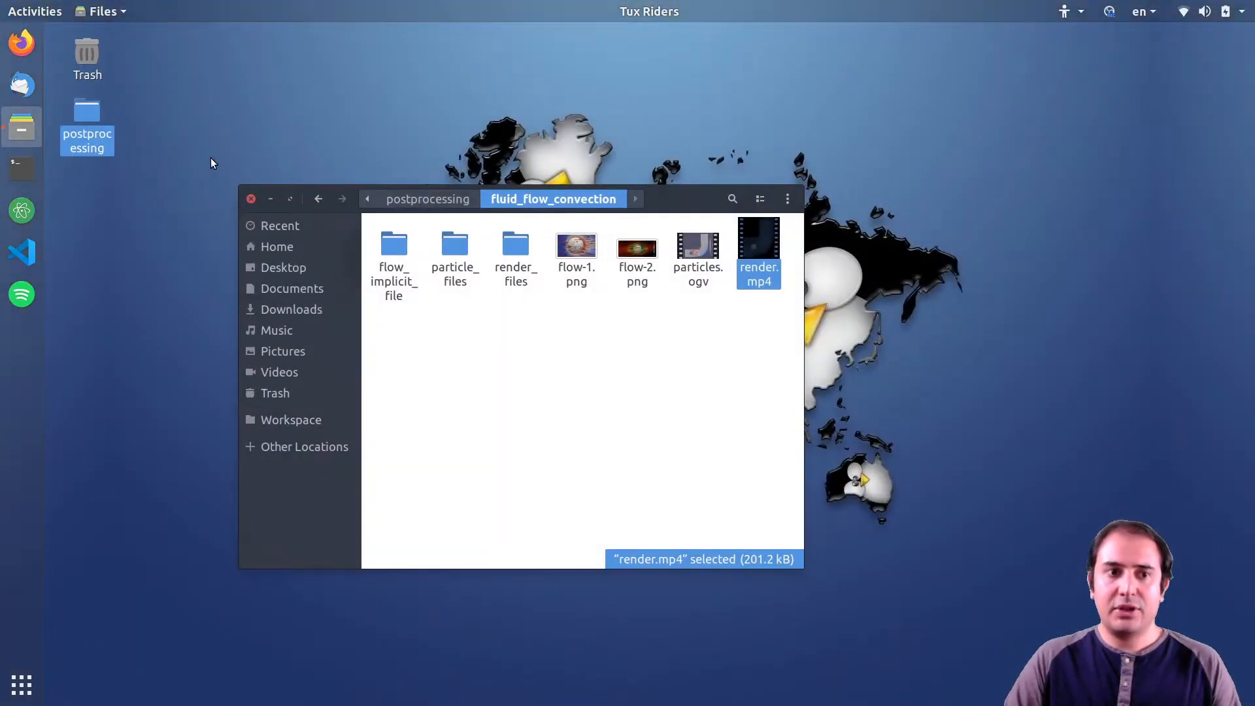
# - Launch ParaView from a new terminal with the command paraview
pyautogui.click(591, 418)
pyautogui.moveTo(673, 213); pyautogui.dragTo(686, 193)
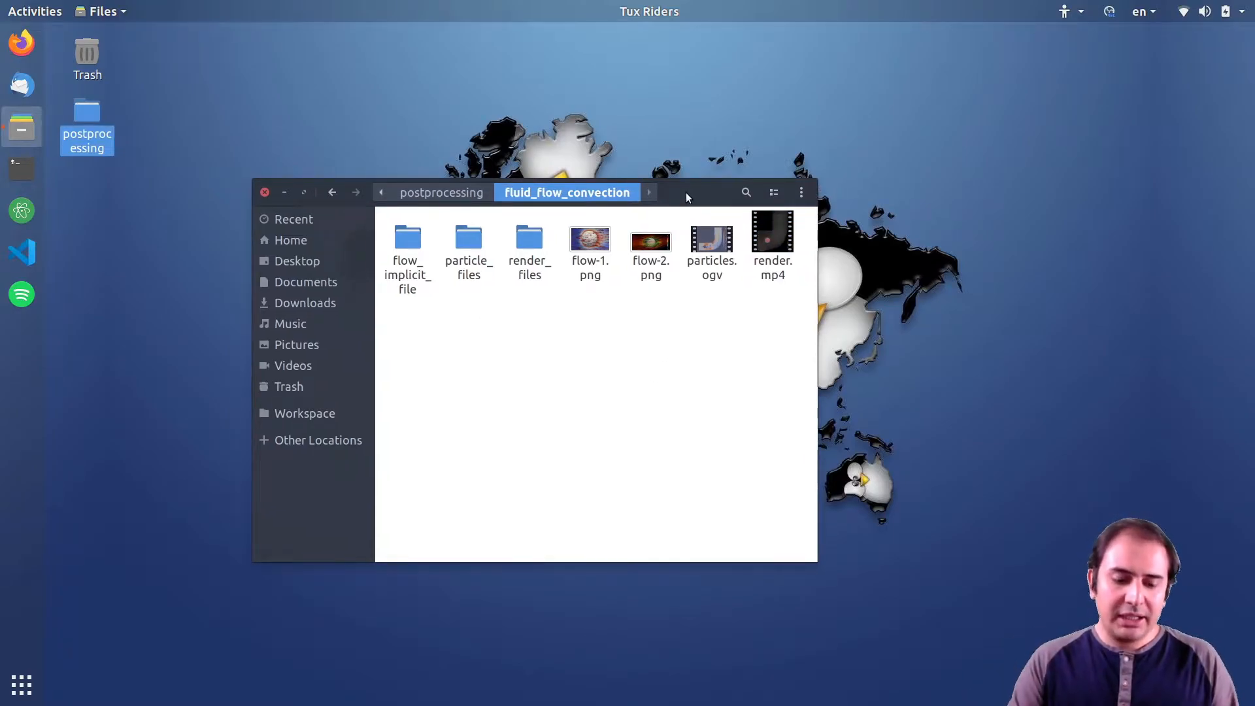
pyautogui.hotkey('ctrl', 'alt', 't')
pyautogui.write('paraview')
pyautogui.press('Return')
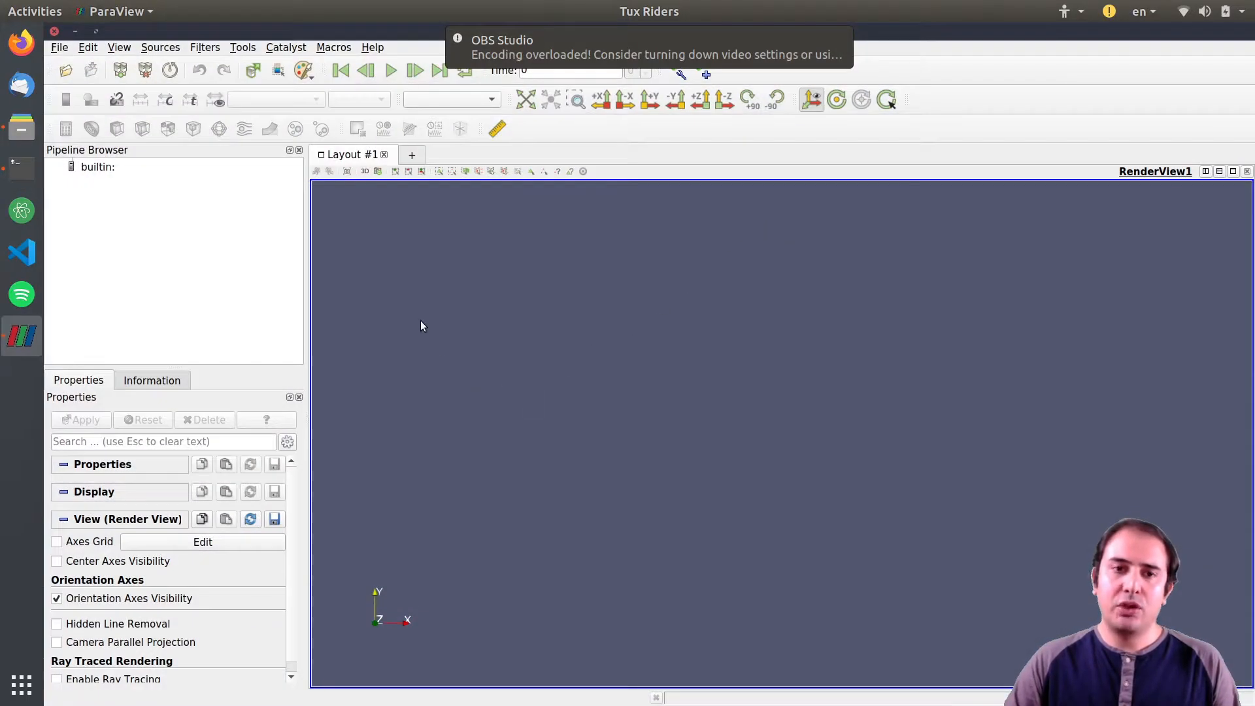
# - Switch to the file manager and examine the output-3d .vtu files in the render_files folder of fluid_flow_convection
pyautogui.click(32, 124)
pyautogui.click(771, 237)
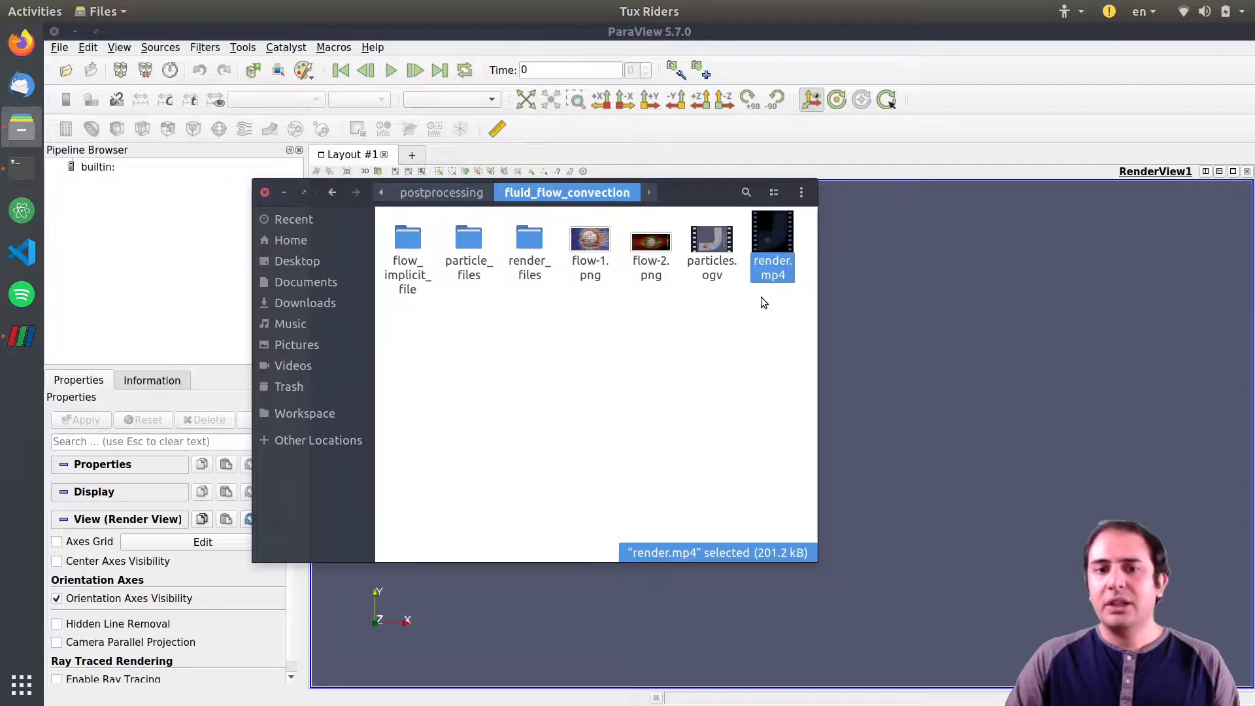
pyautogui.doubleClick(531, 244)
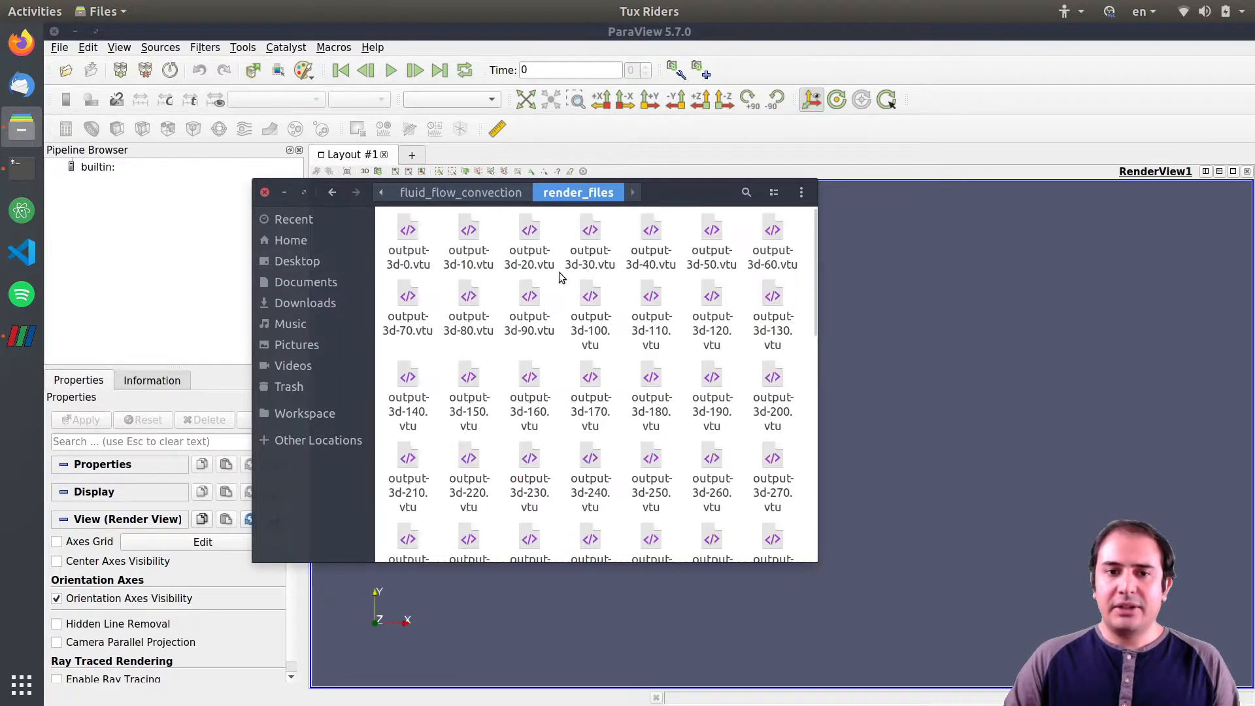
pyautogui.moveTo(657, 197); pyautogui.dragTo(666, 190)
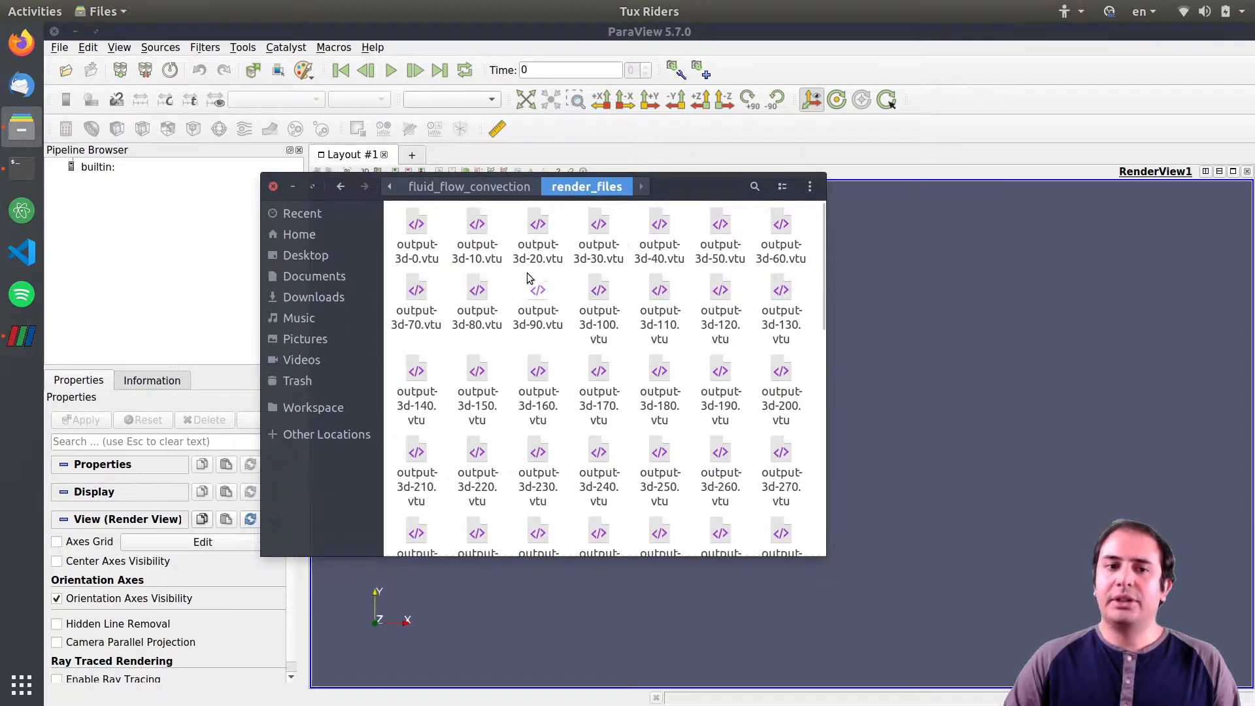
pyautogui.click(417, 233)
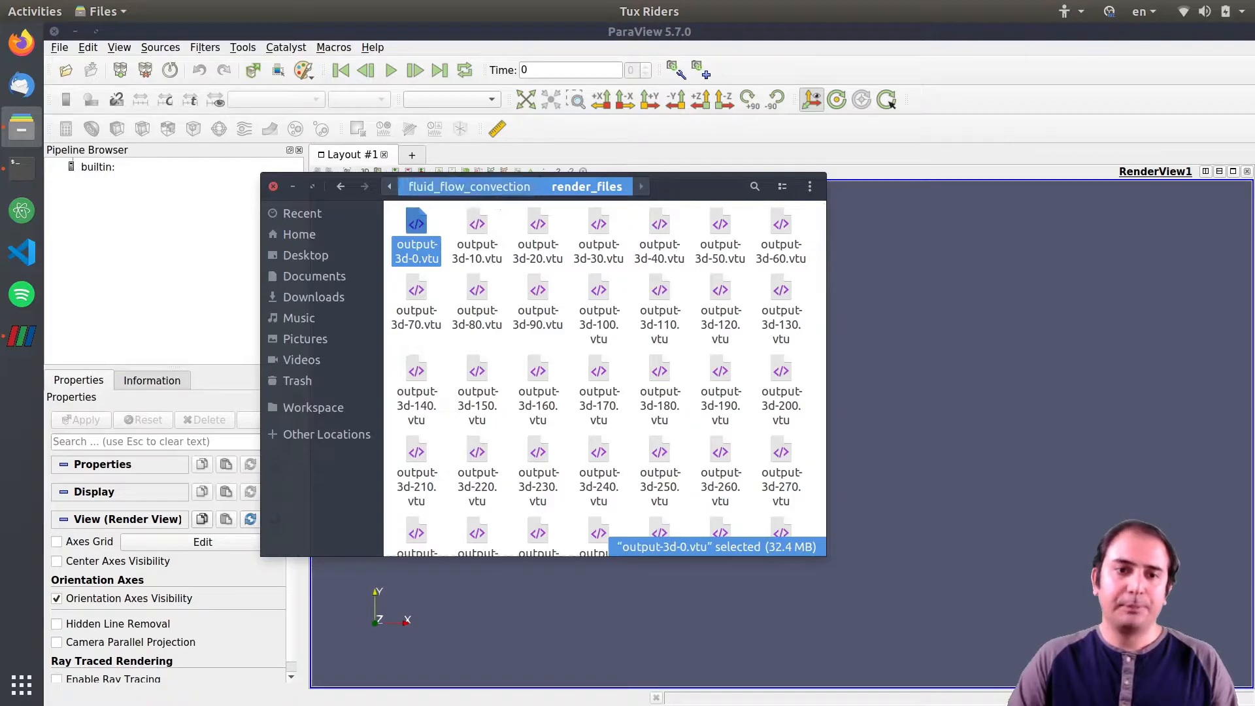
pyautogui.click(471, 187)
pyautogui.click(683, 326)
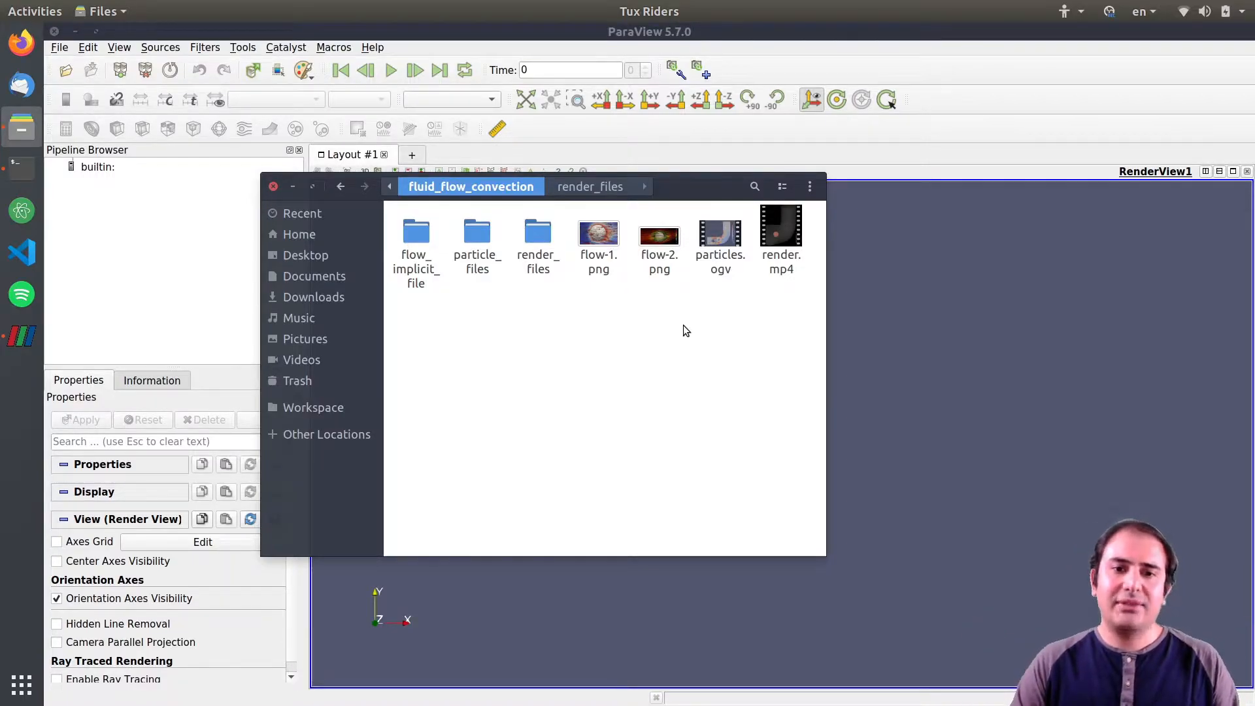
pyautogui.press('Right')
pyautogui.press('Right')
pyautogui.press('Right')
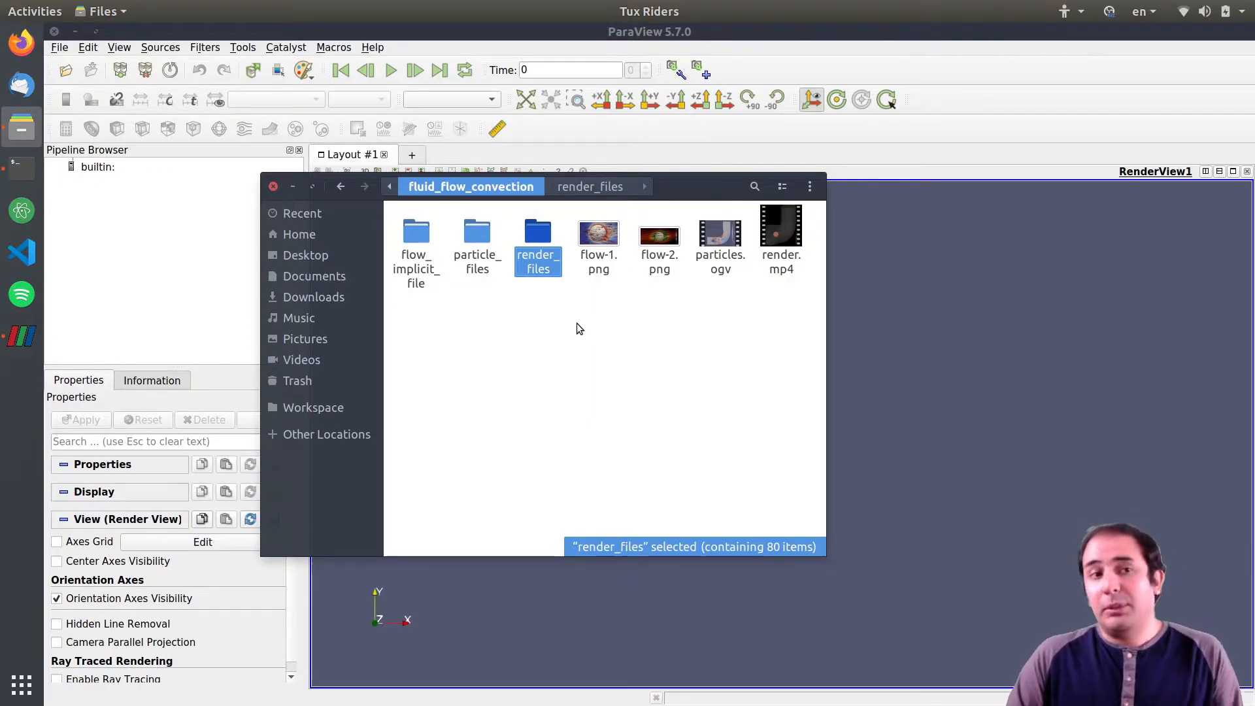
# - Switch to ParaView and load the output-3d-..vtu file group from fluid_flow_convection/render_files with its Label and c arrays
pyautogui.click(71, 70)
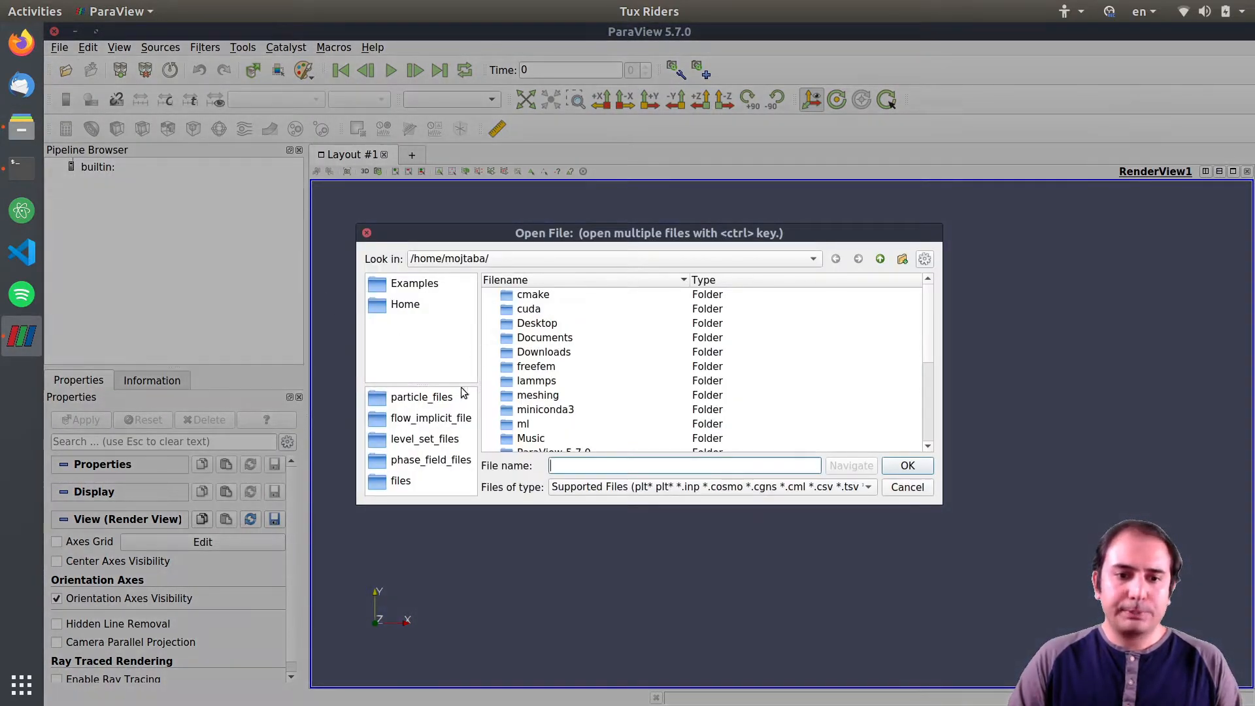
pyautogui.click(421, 397)
pyautogui.click(875, 262)
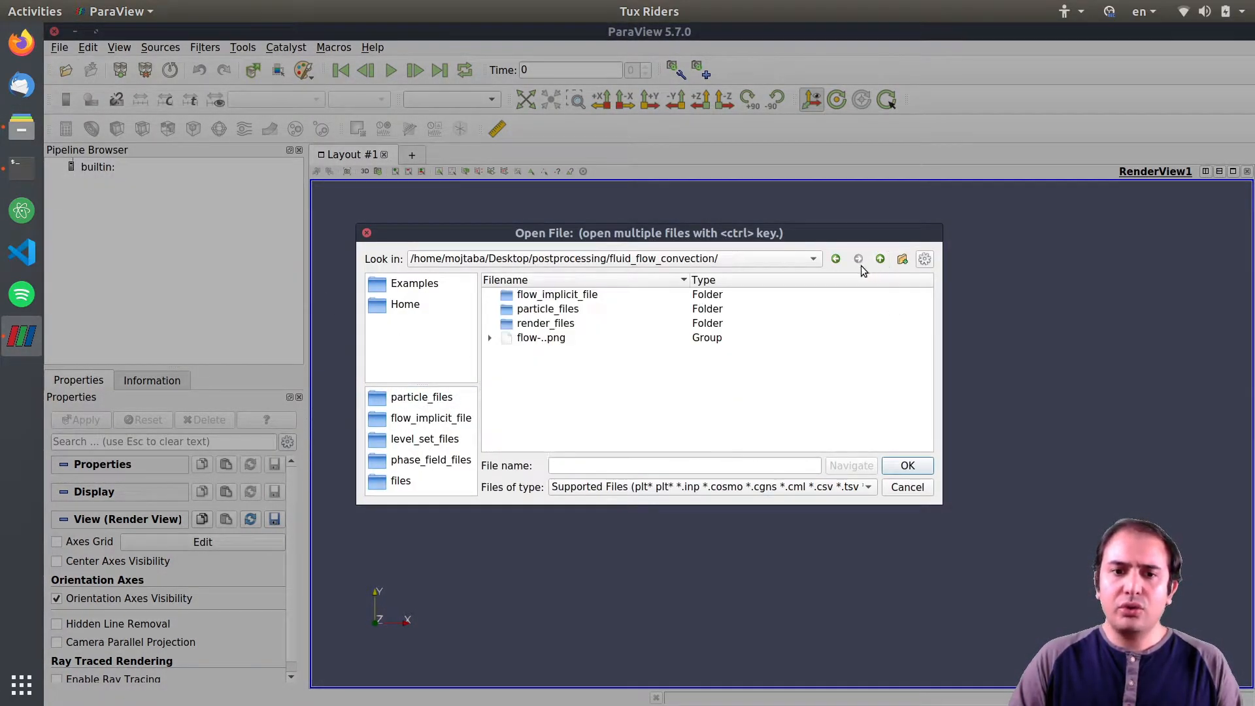
pyautogui.click(549, 324)
pyautogui.doubleClick(550, 324)
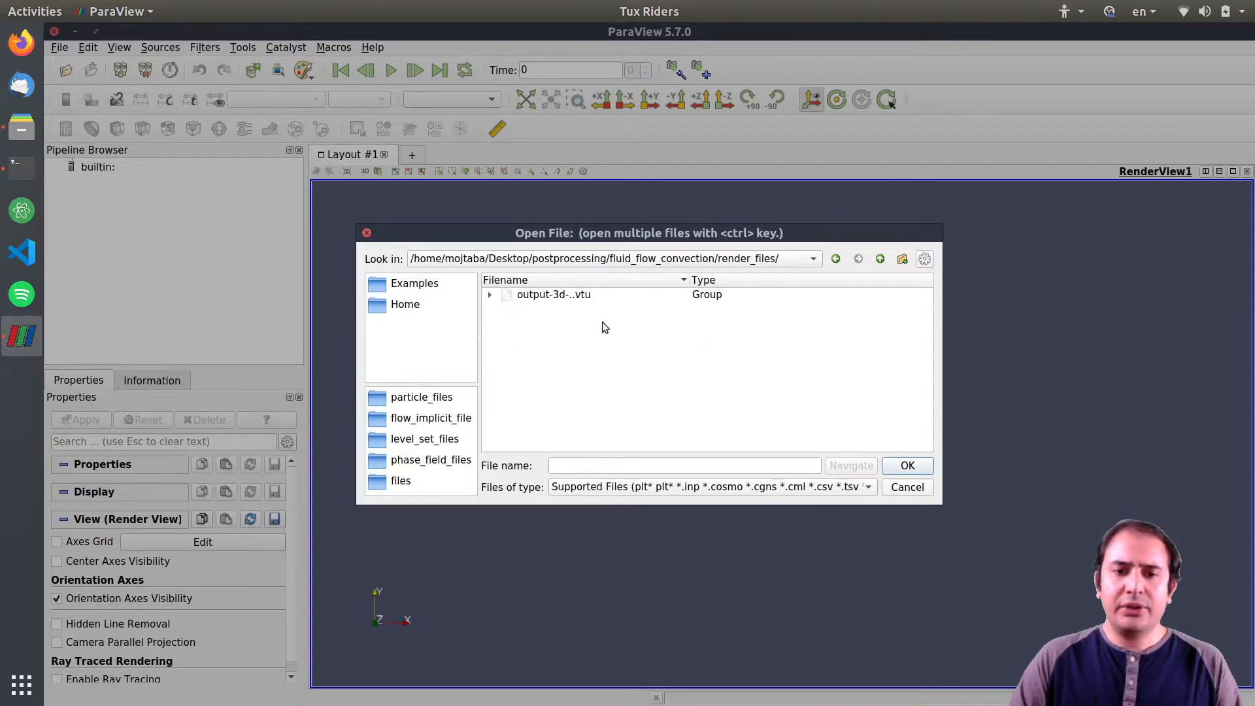
pyautogui.click(557, 297)
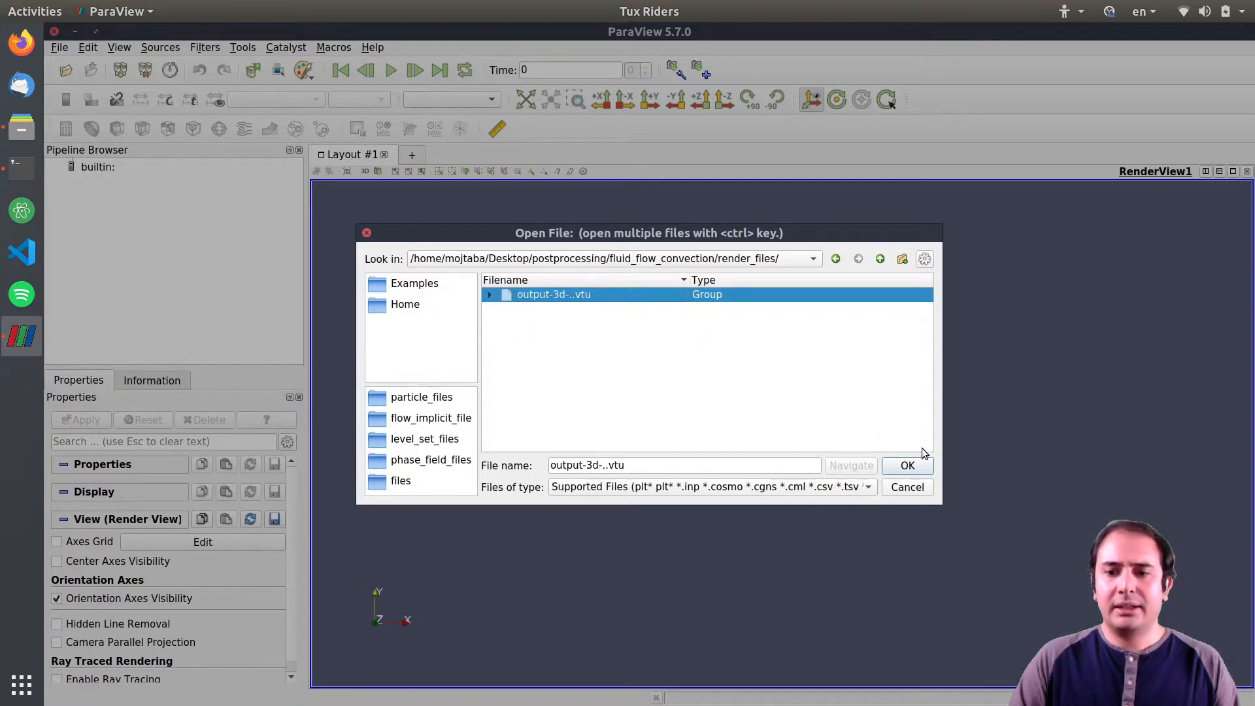
pyautogui.click(908, 467)
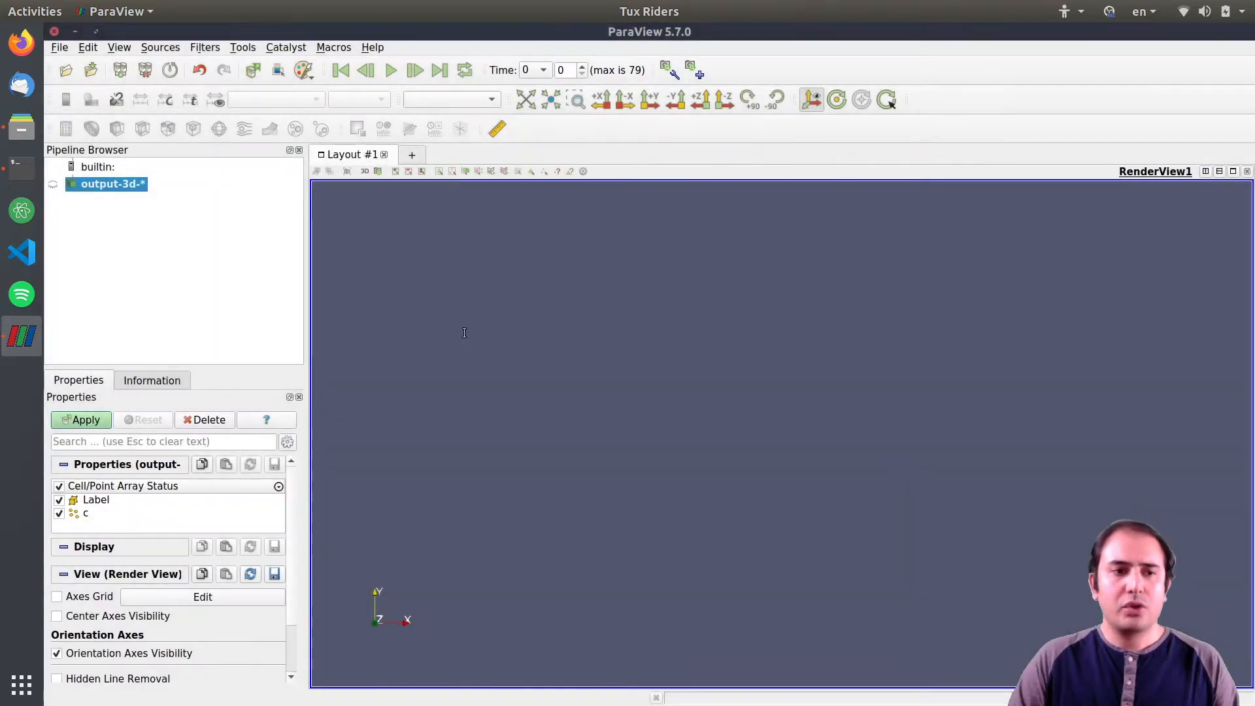
pyautogui.click(81, 420)
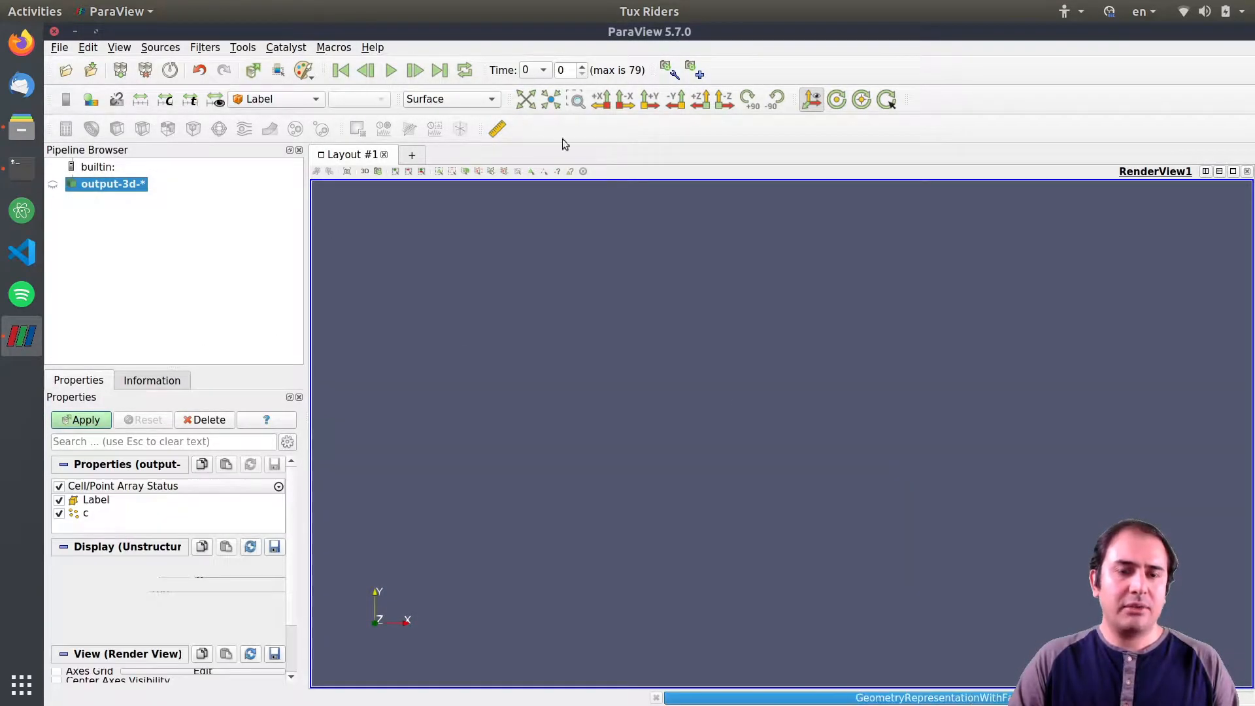
# - Clip the pipe dataset with a plane using the Z normal, and hide the clip plane outline
pyautogui.moveTo(700, 414); pyautogui.dragTo(745, 434)
pyautogui.click(271, 99)
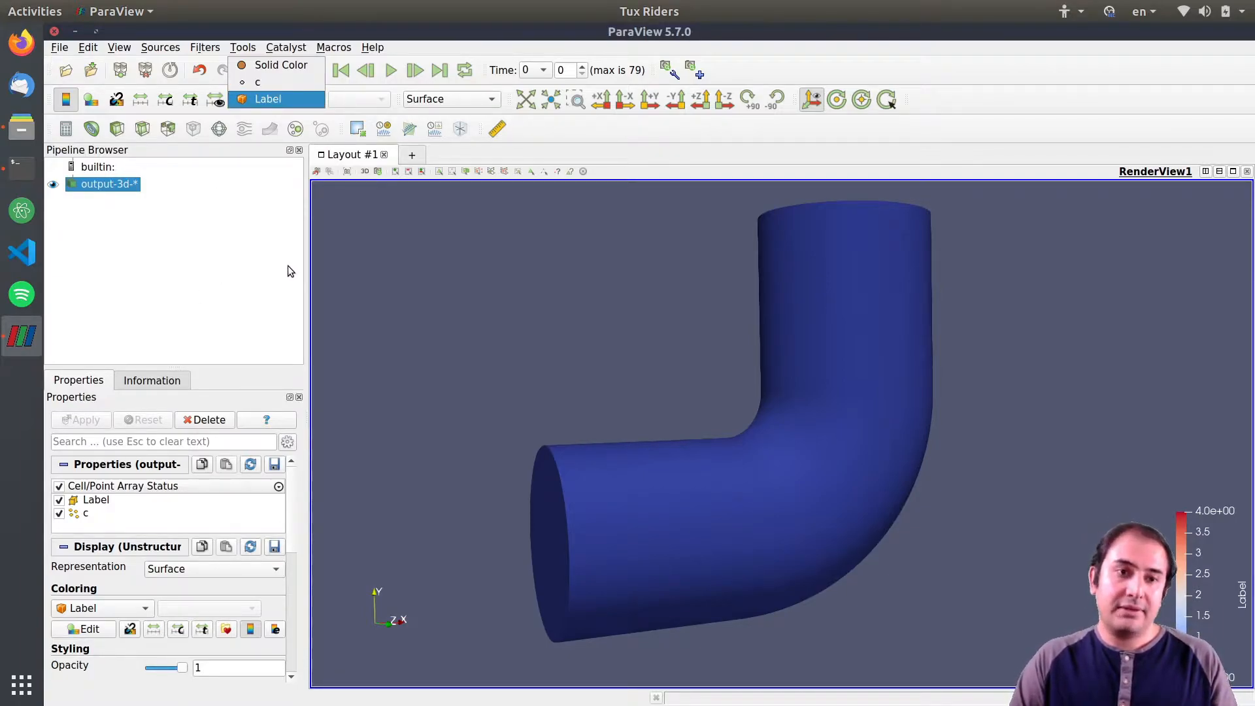
pyautogui.click(194, 269)
pyautogui.click(118, 129)
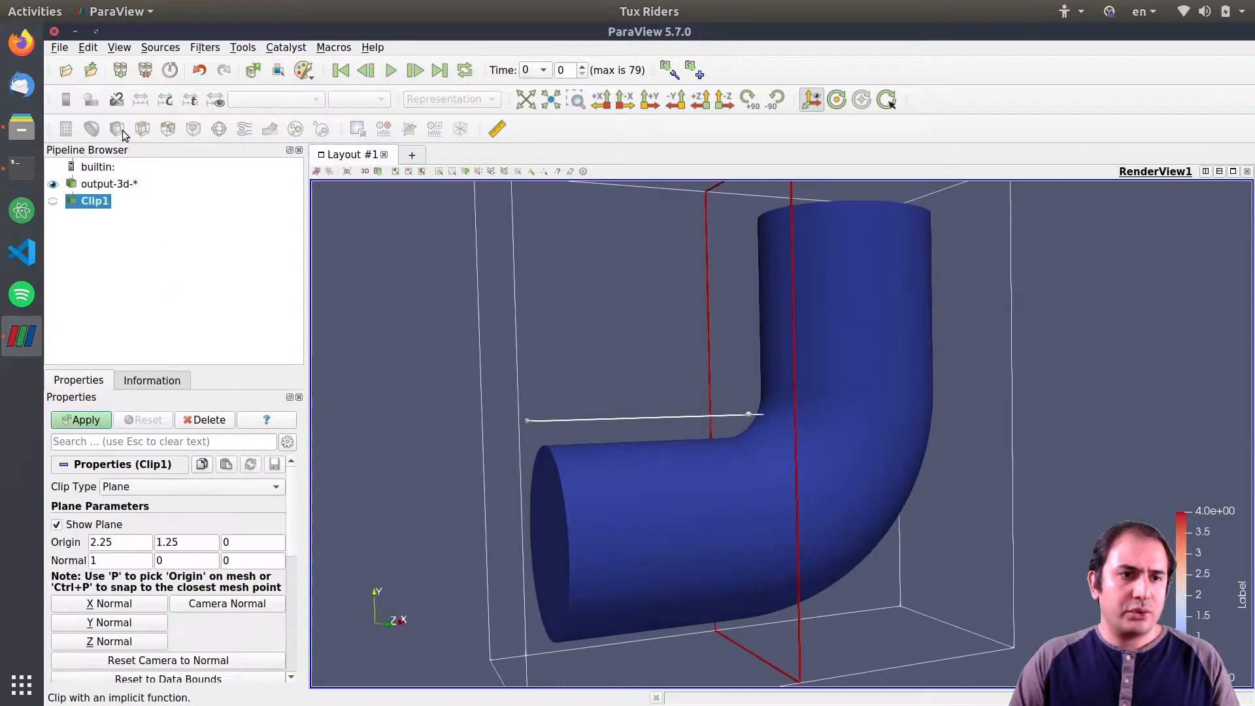
pyautogui.click(115, 642)
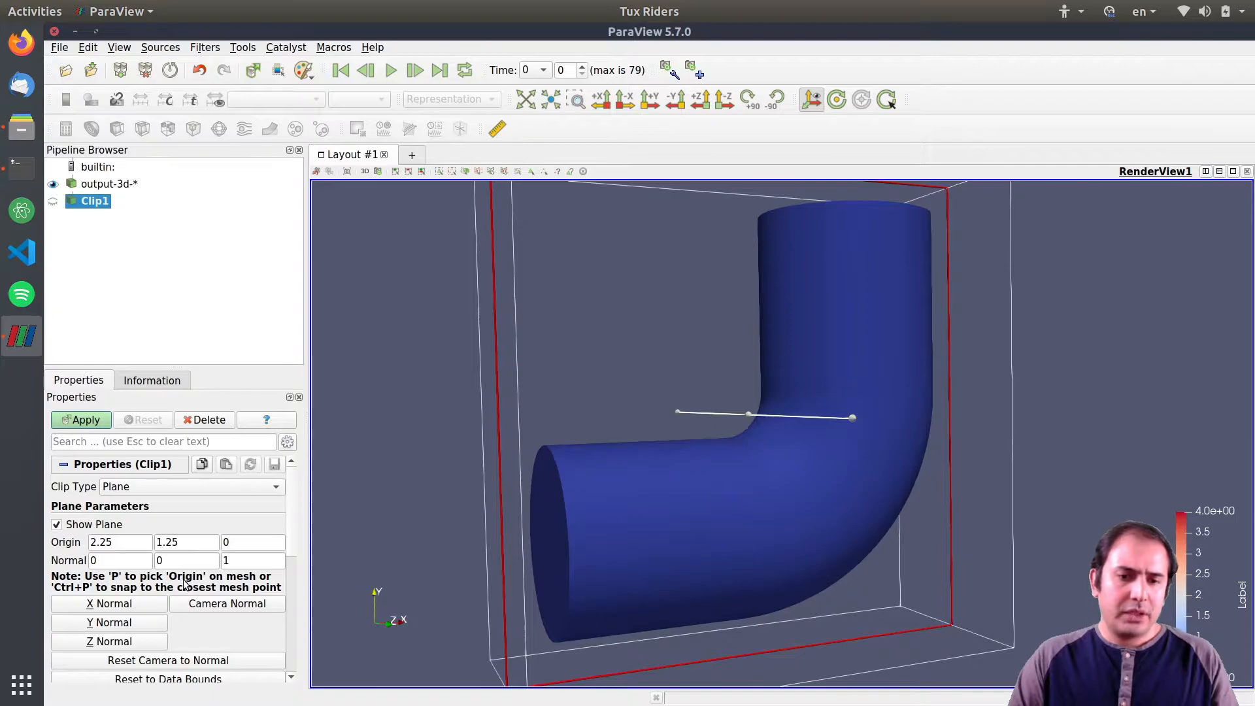
pyautogui.click(98, 426)
pyautogui.click(92, 524)
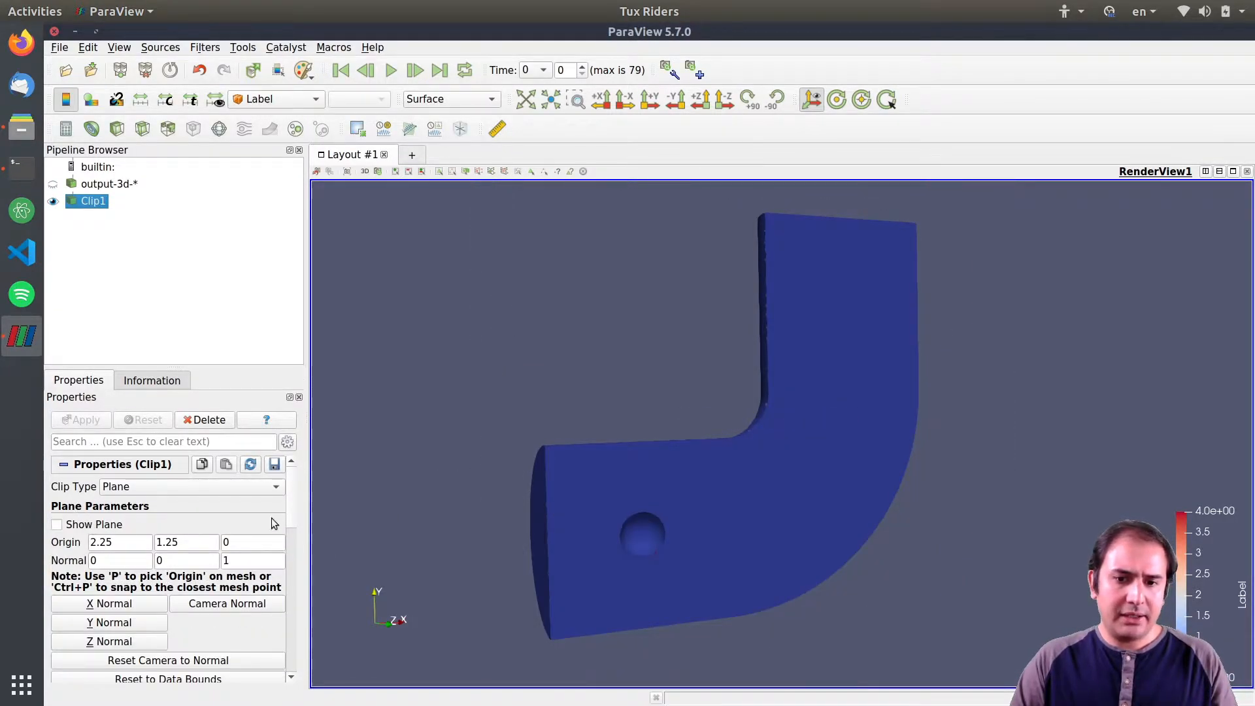
# - Colour the clipped pipe by the c array instead of Label
pyautogui.scroll(5, 641, 531)
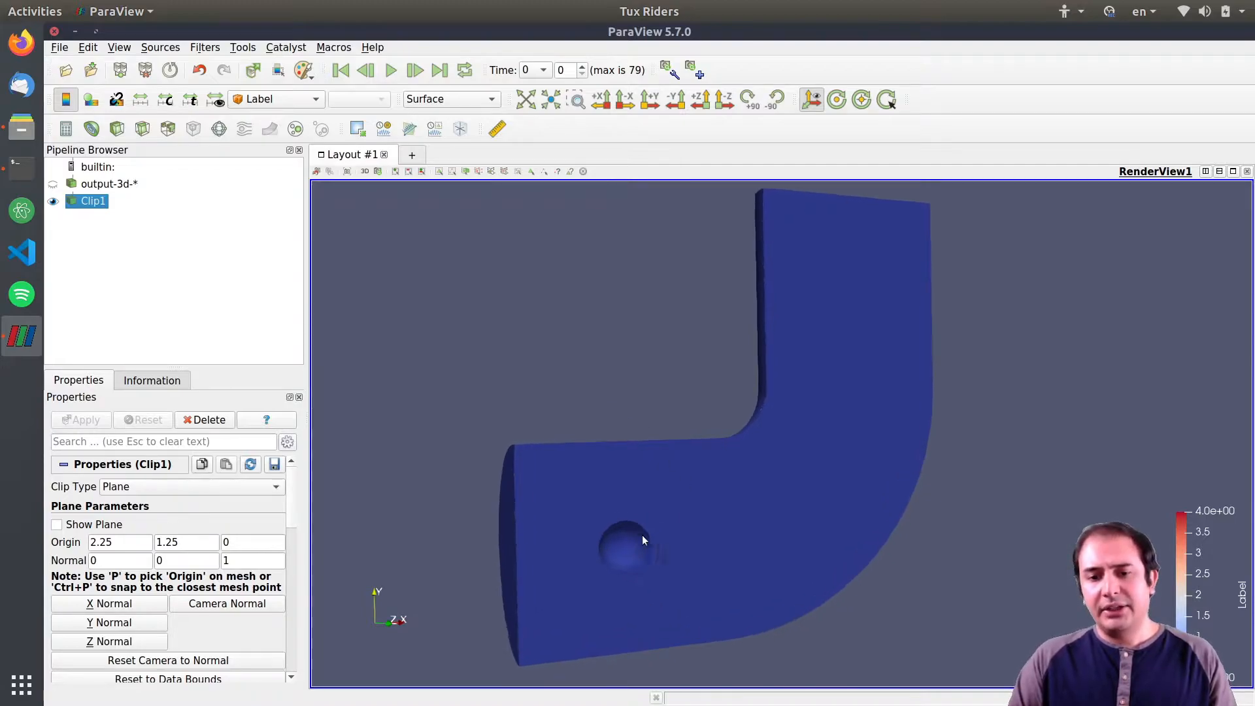
pyautogui.moveTo(703, 582); pyautogui.dragTo(648, 468)
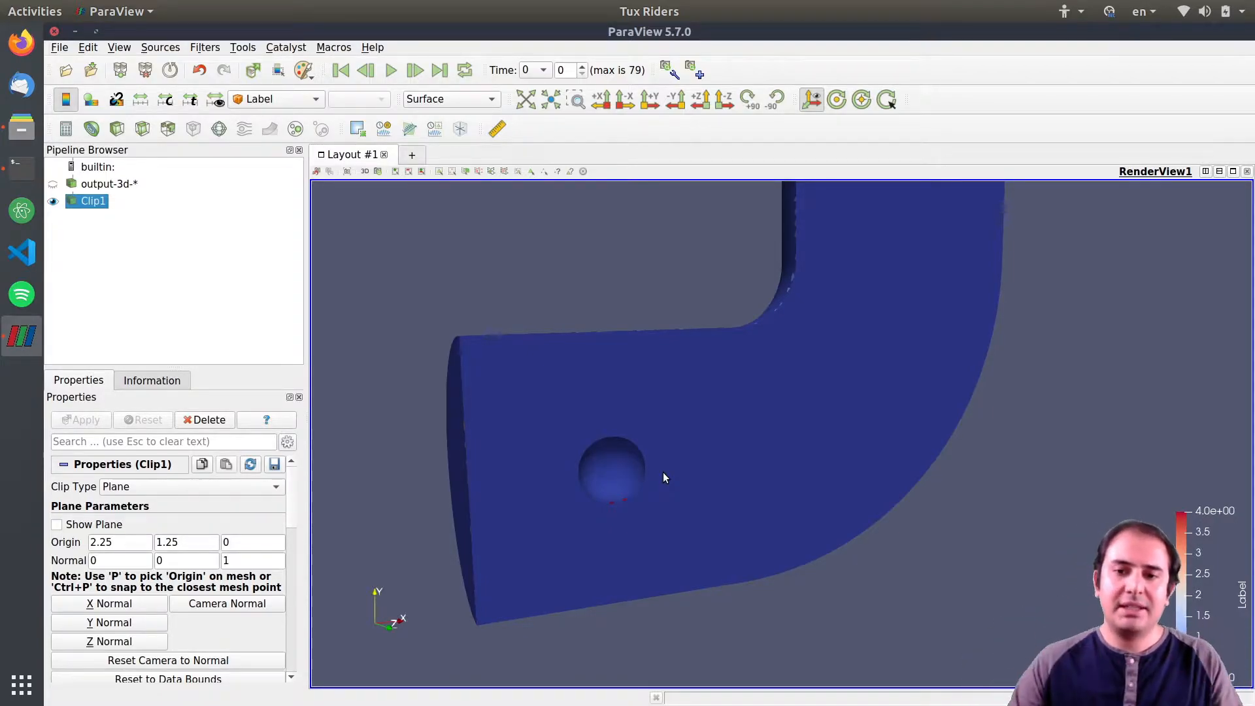
pyautogui.moveTo(654, 464); pyautogui.dragTo(661, 469)
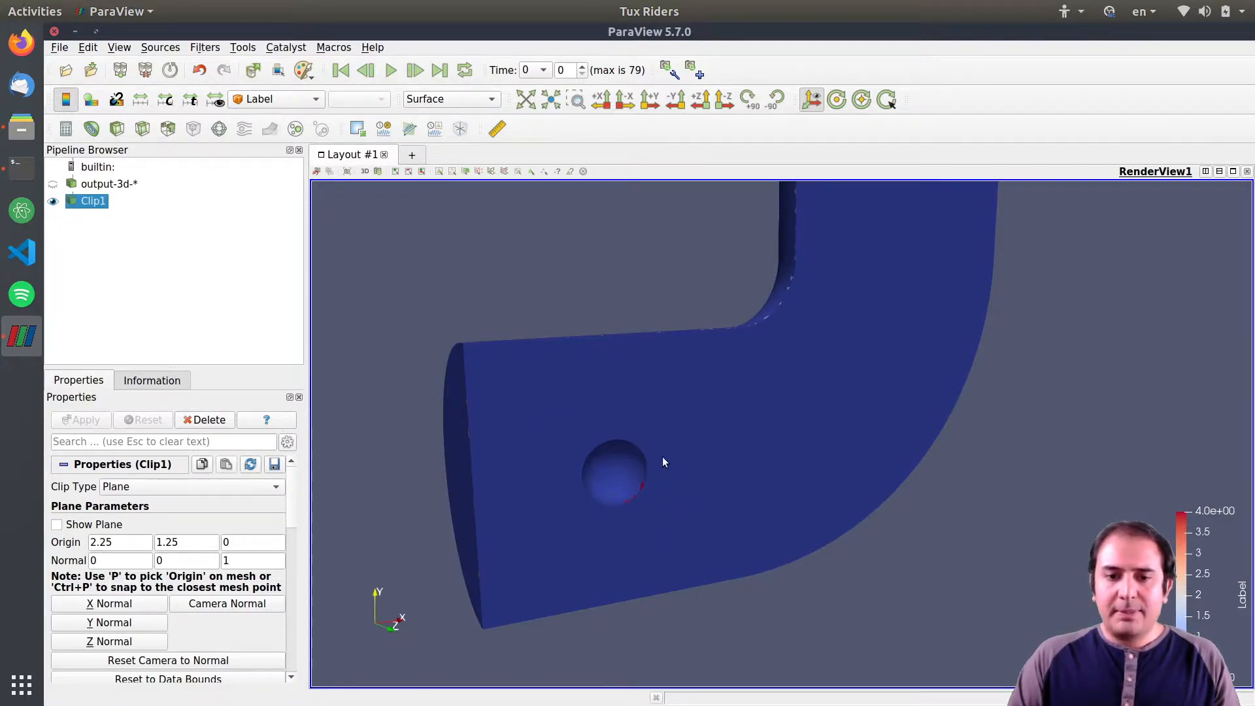
pyautogui.click(249, 99)
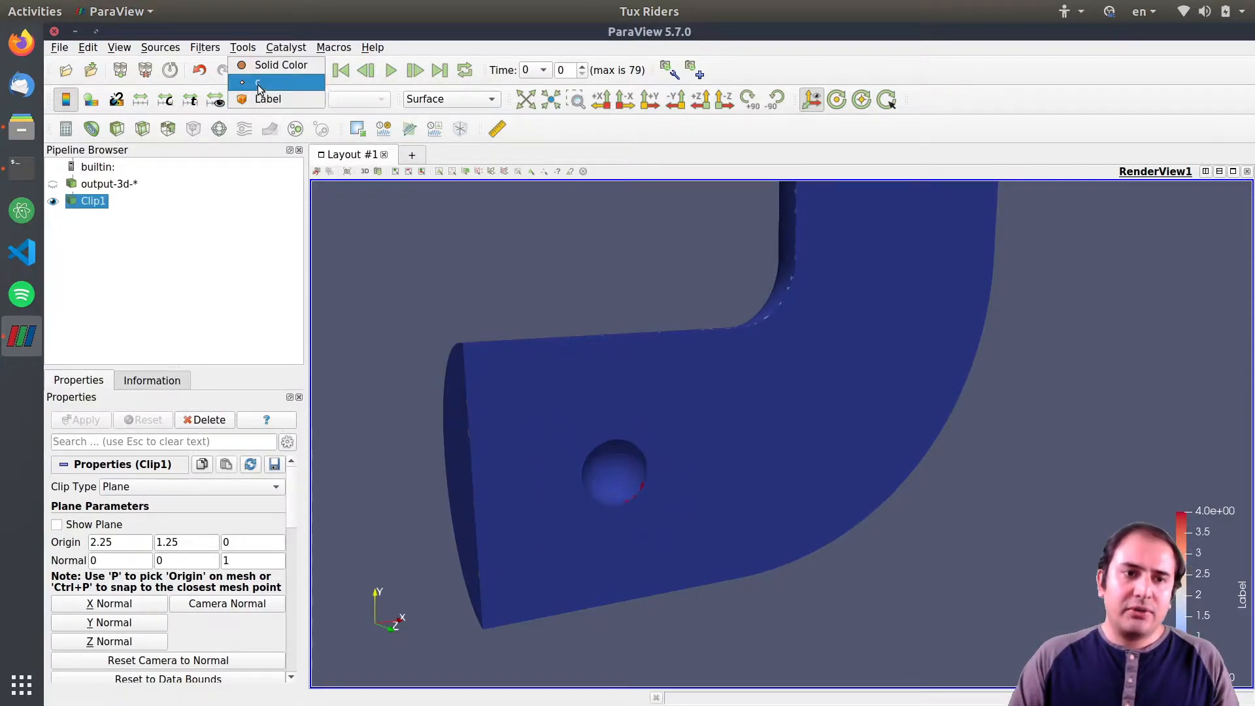
pyautogui.click(256, 81)
pyautogui.moveTo(646, 462); pyautogui.dragTo(644, 456)
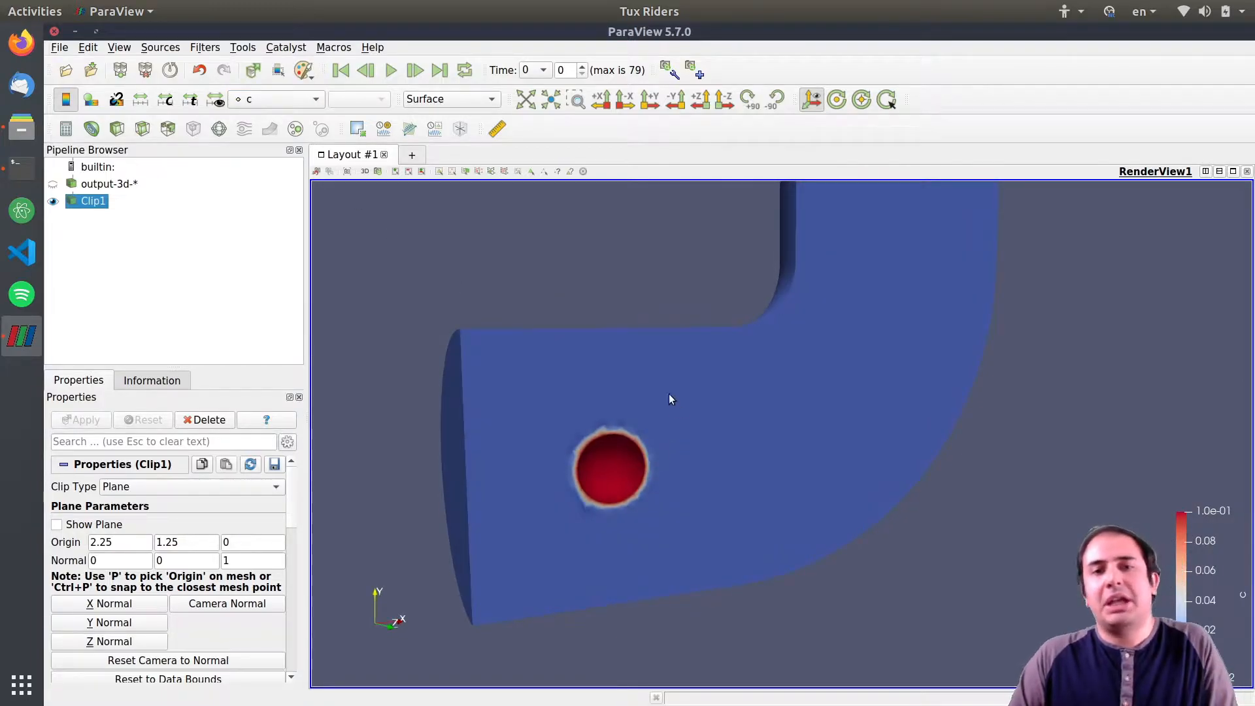
pyautogui.moveTo(806, 414); pyautogui.dragTo(801, 478)
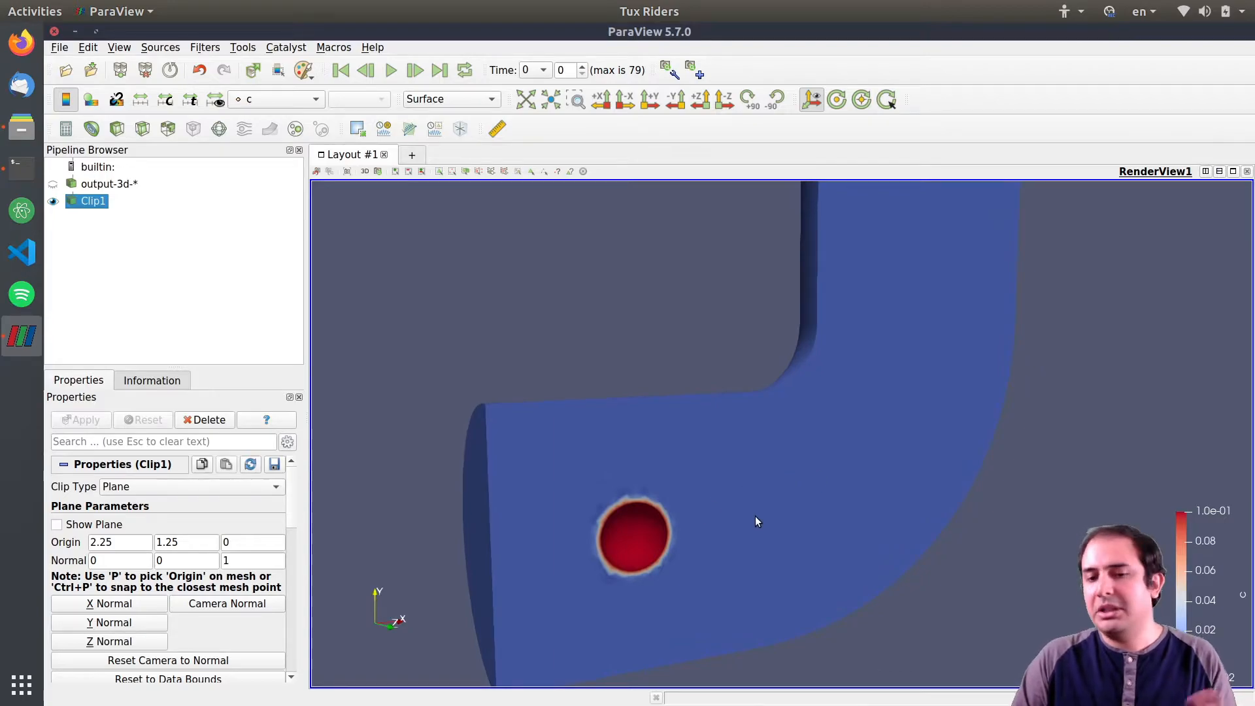
# - Play the simulation up to time step 7 and display the clipped pipe as Surface With Edges
pyautogui.click(391, 72)
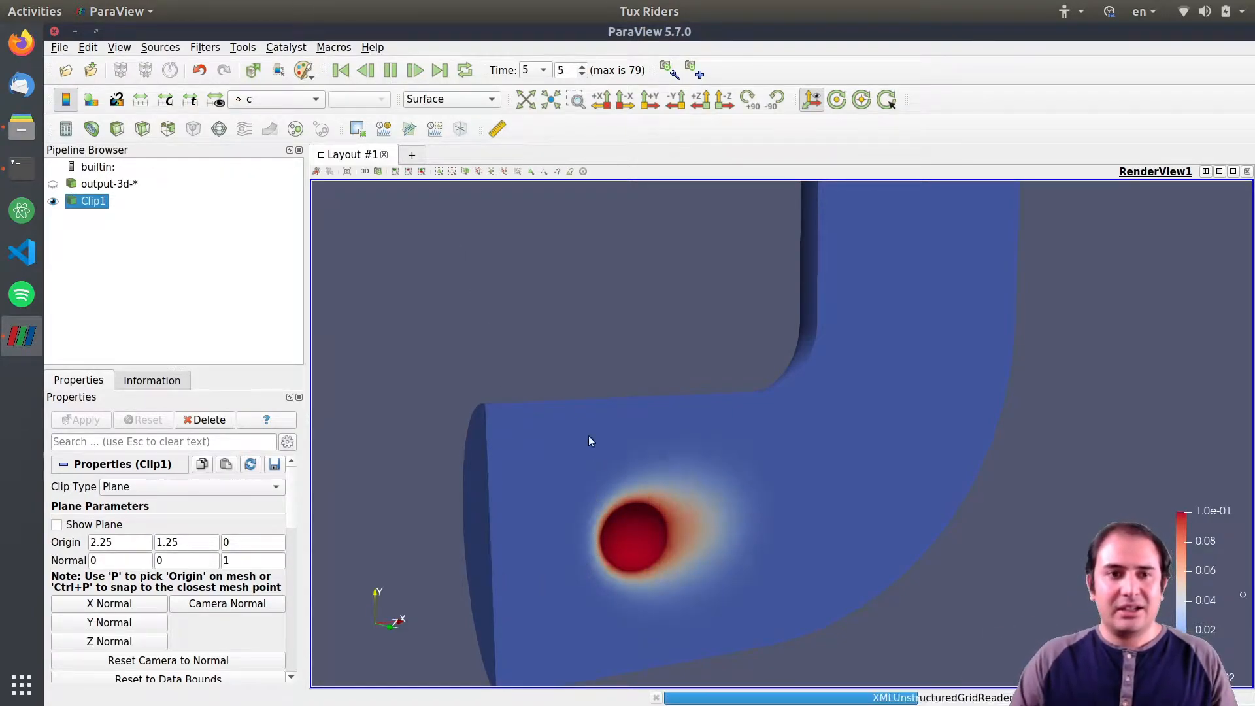
pyautogui.click(391, 70)
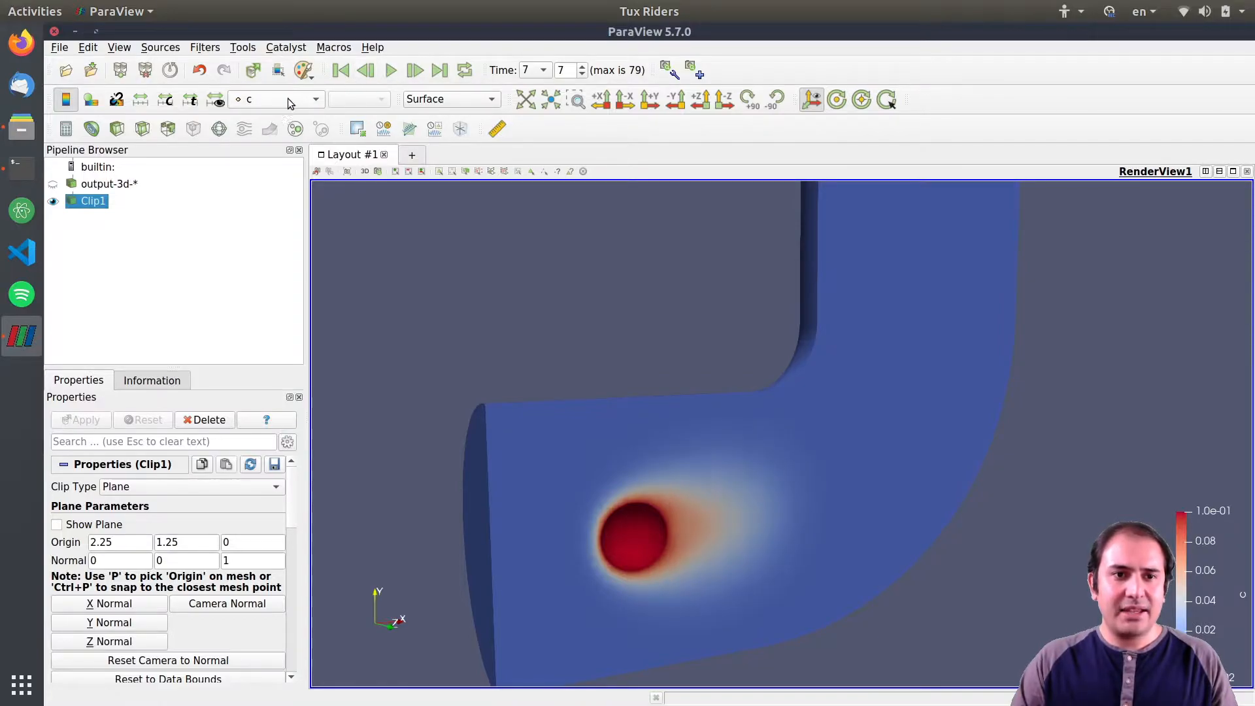
pyautogui.click(441, 100)
pyautogui.click(442, 133)
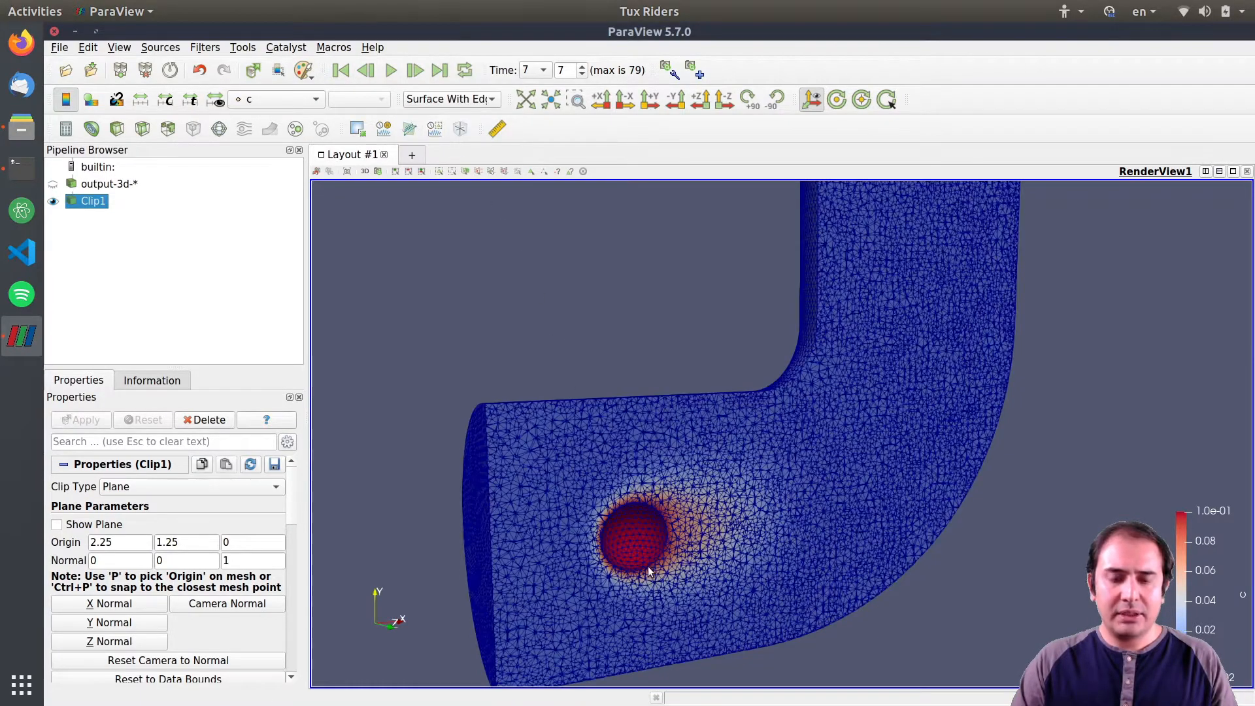
pyautogui.scroll(8, 637, 524)
pyautogui.moveTo(645, 517); pyautogui.dragTo(665, 411, button='middle')
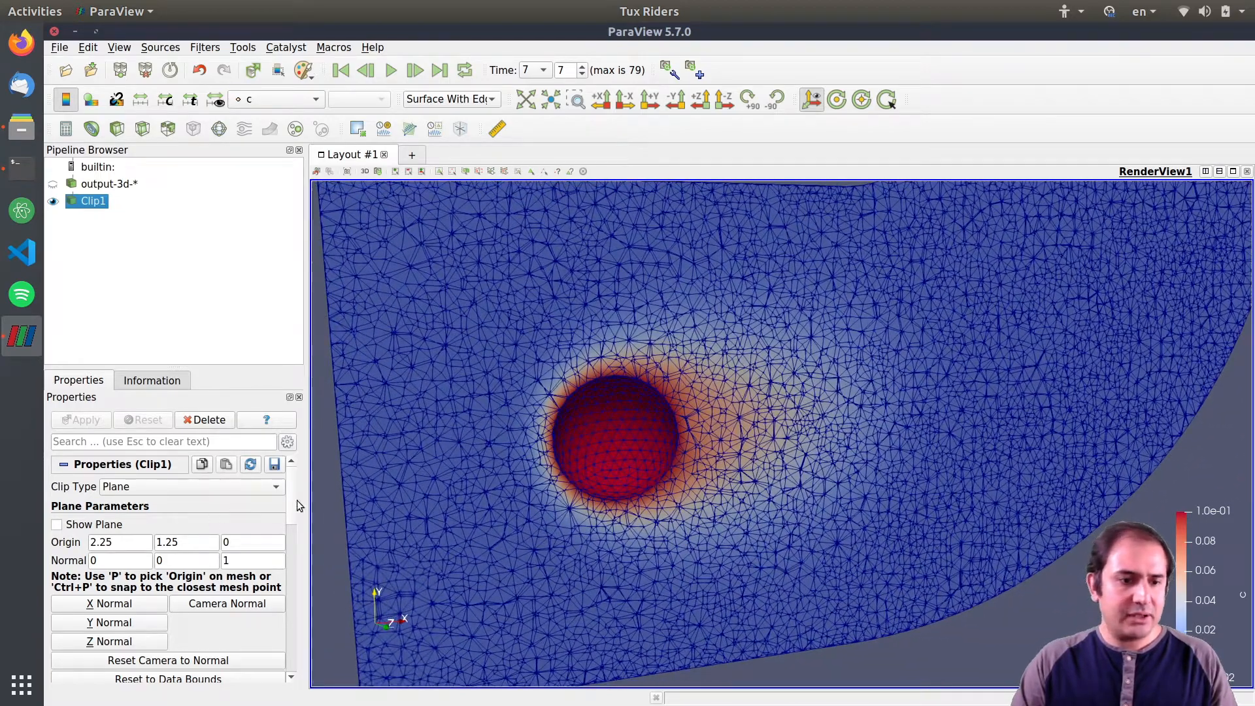
# - Enable Crinkle clip on Clip1 and apply it so whole cells are kept along the cut
pyautogui.moveTo(293, 499); pyautogui.dragTo(293, 546)
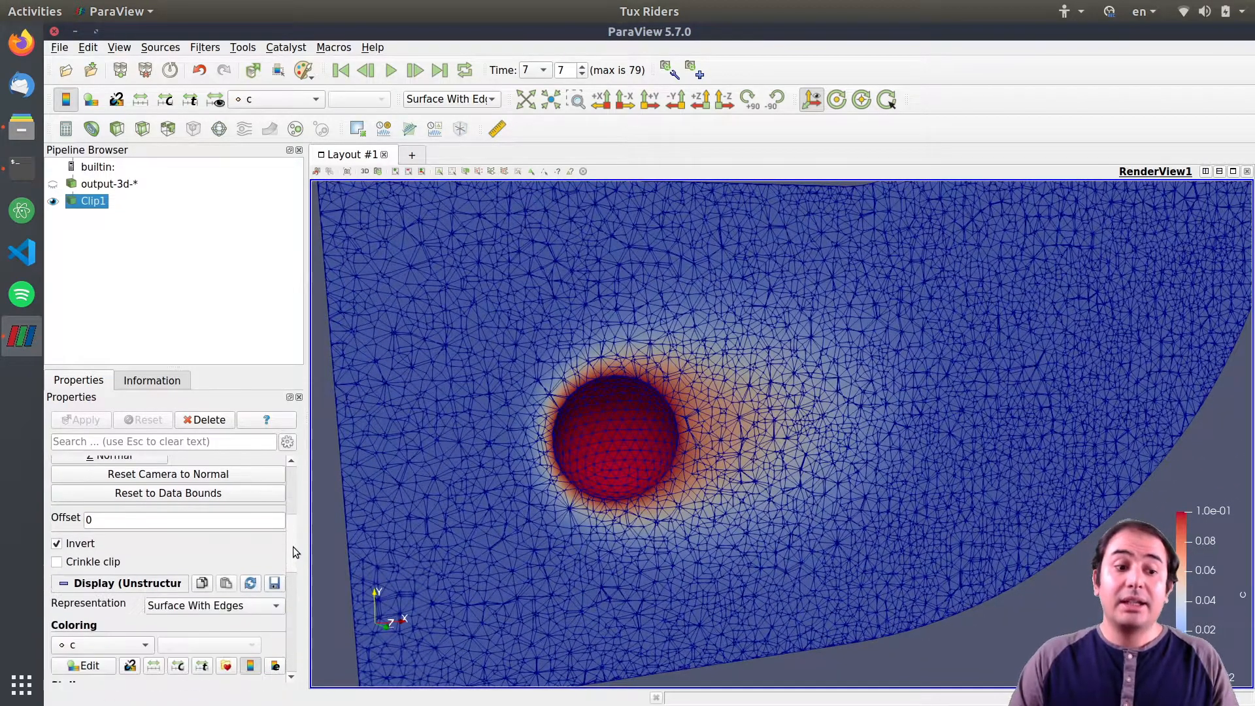
pyautogui.click(90, 564)
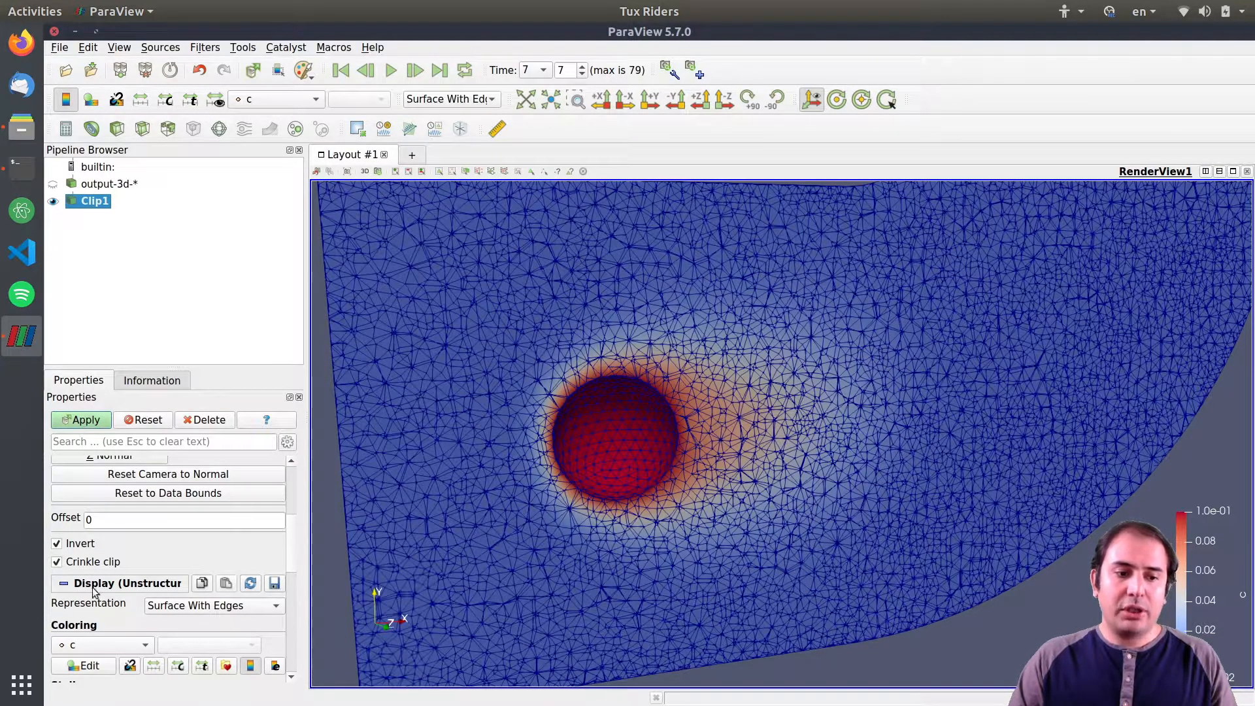
pyautogui.click(81, 419)
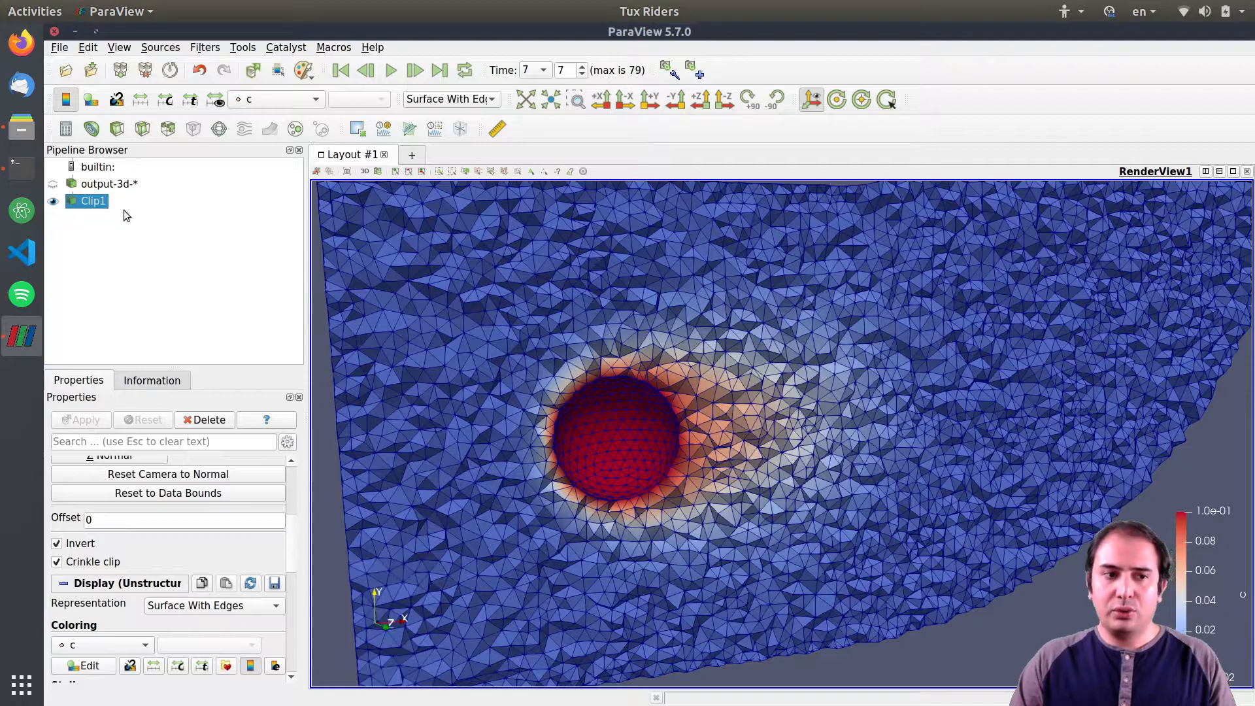
# - Play the crinkle-clipped simulation and pause it at time step 15
pyautogui.moveTo(664, 406); pyautogui.dragTo(588, 292)
pyautogui.click(390, 76)
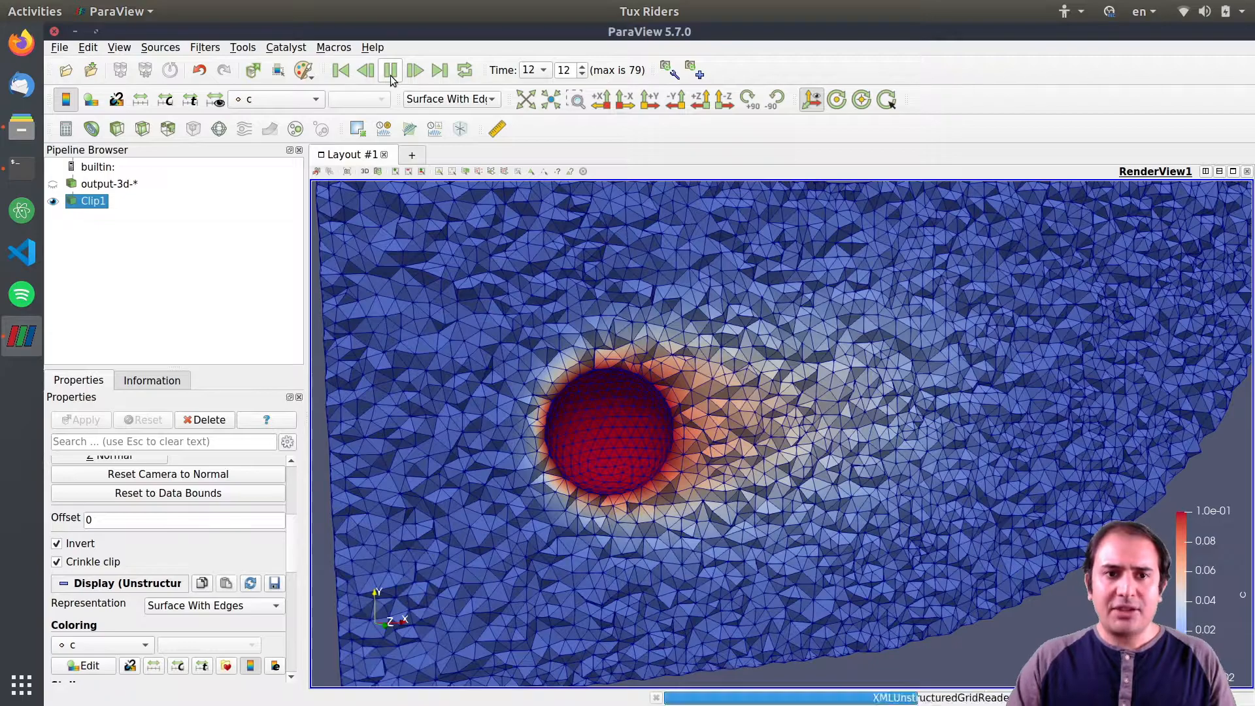
pyautogui.click(390, 76)
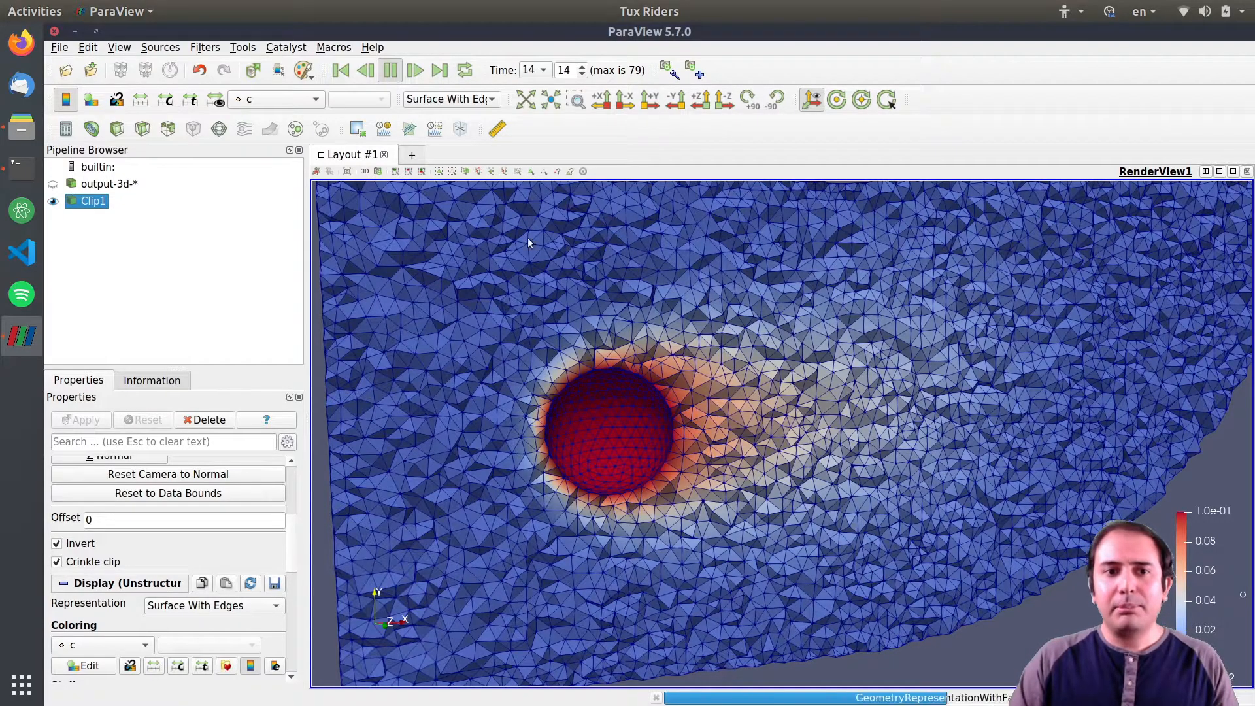
# - Examine the jagged crinkle-clipped mesh around the sphere and the pipe's open end from several angles
pyautogui.scroll(5, 682, 477)
pyautogui.scroll(-5, 683, 482)
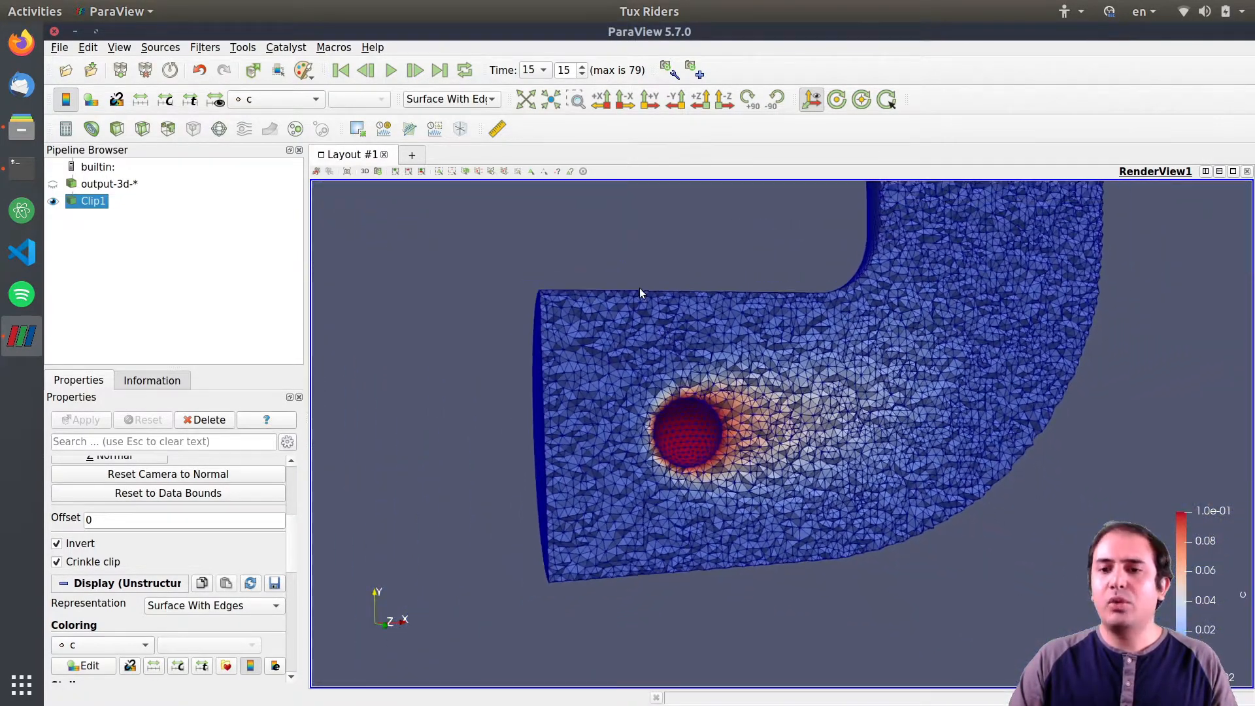
pyautogui.scroll(2, 796, 412)
pyautogui.moveTo(796, 411); pyautogui.dragTo(747, 370)
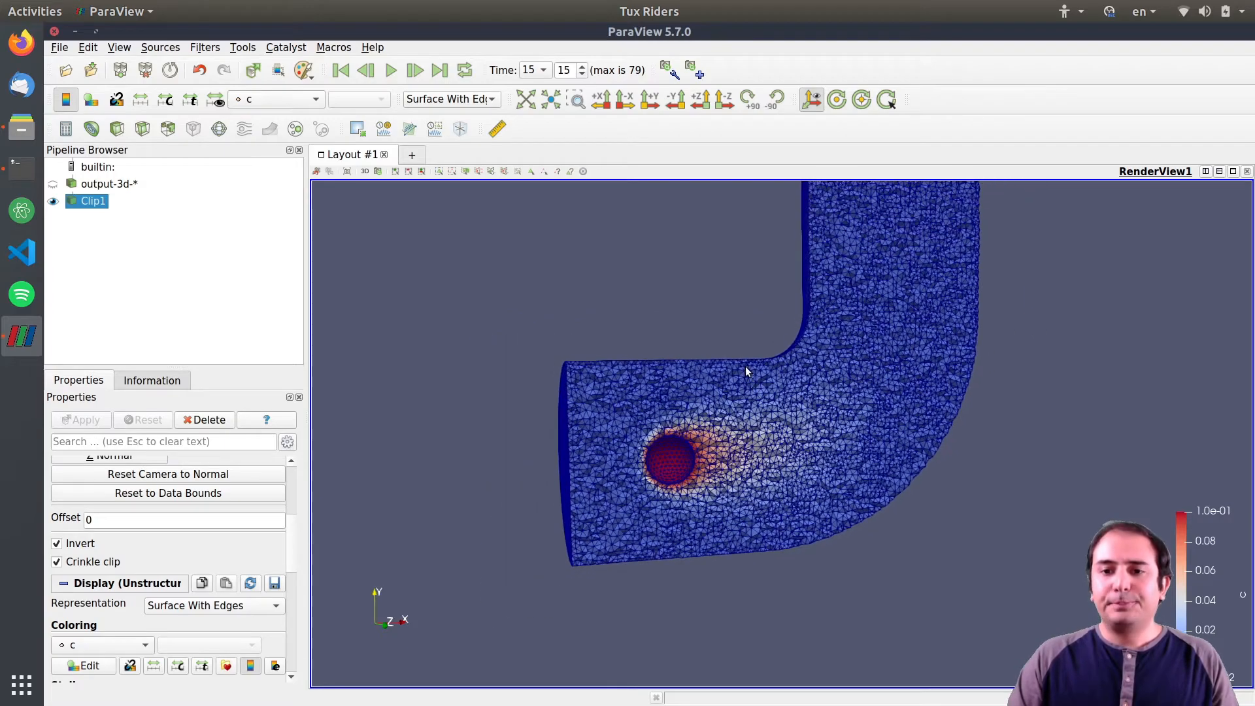
pyautogui.moveTo(703, 323); pyautogui.dragTo(738, 344)
pyautogui.moveTo(611, 330); pyautogui.dragTo(750, 379)
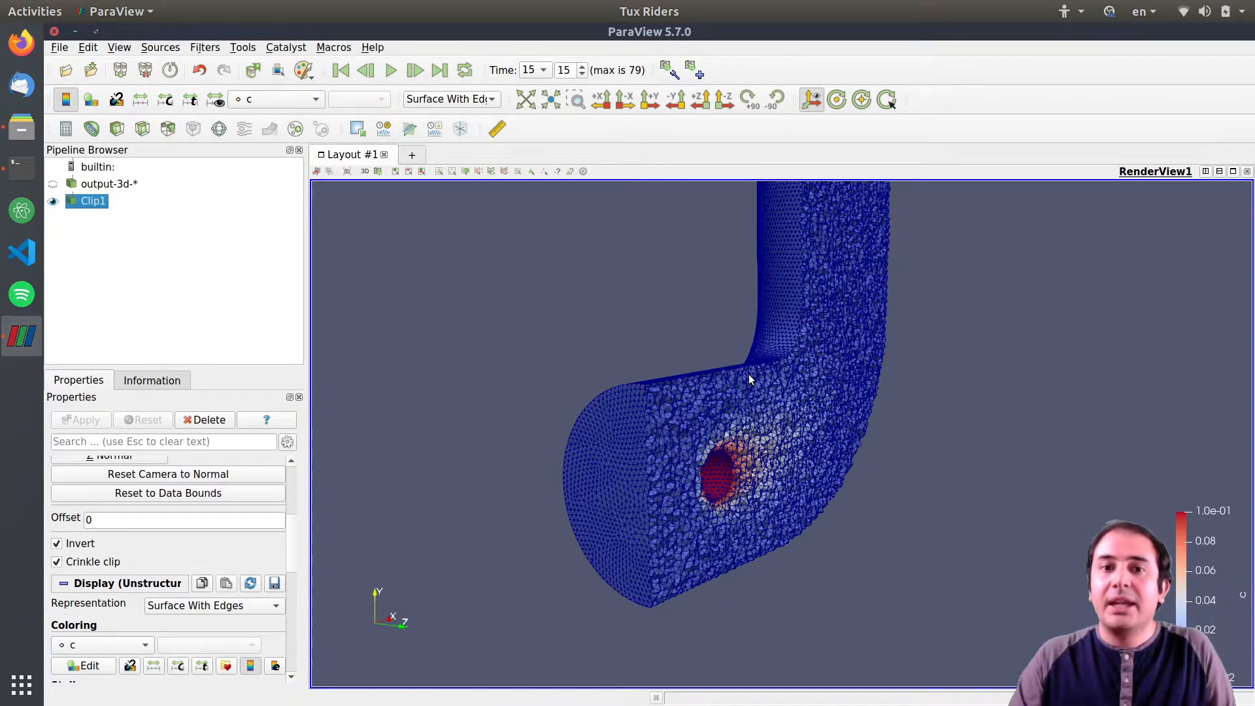
pyautogui.moveTo(748, 374); pyautogui.dragTo(718, 385)
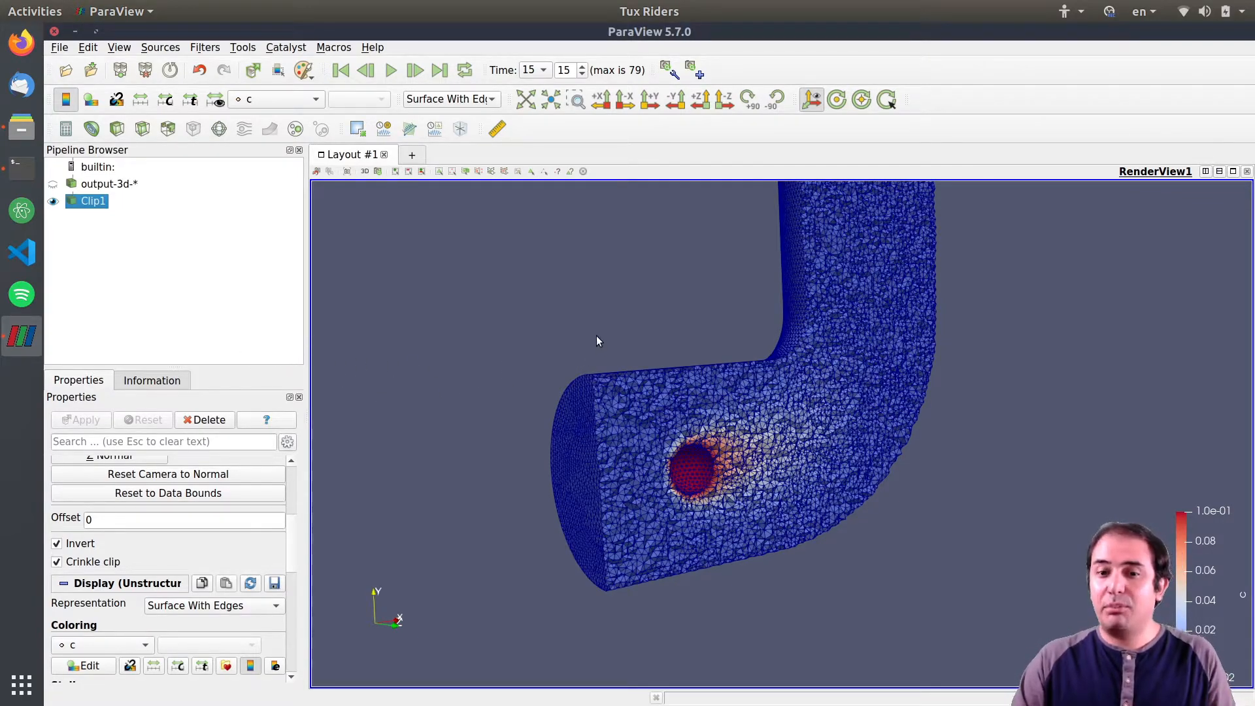
pyautogui.moveTo(705, 409); pyautogui.dragTo(656, 451)
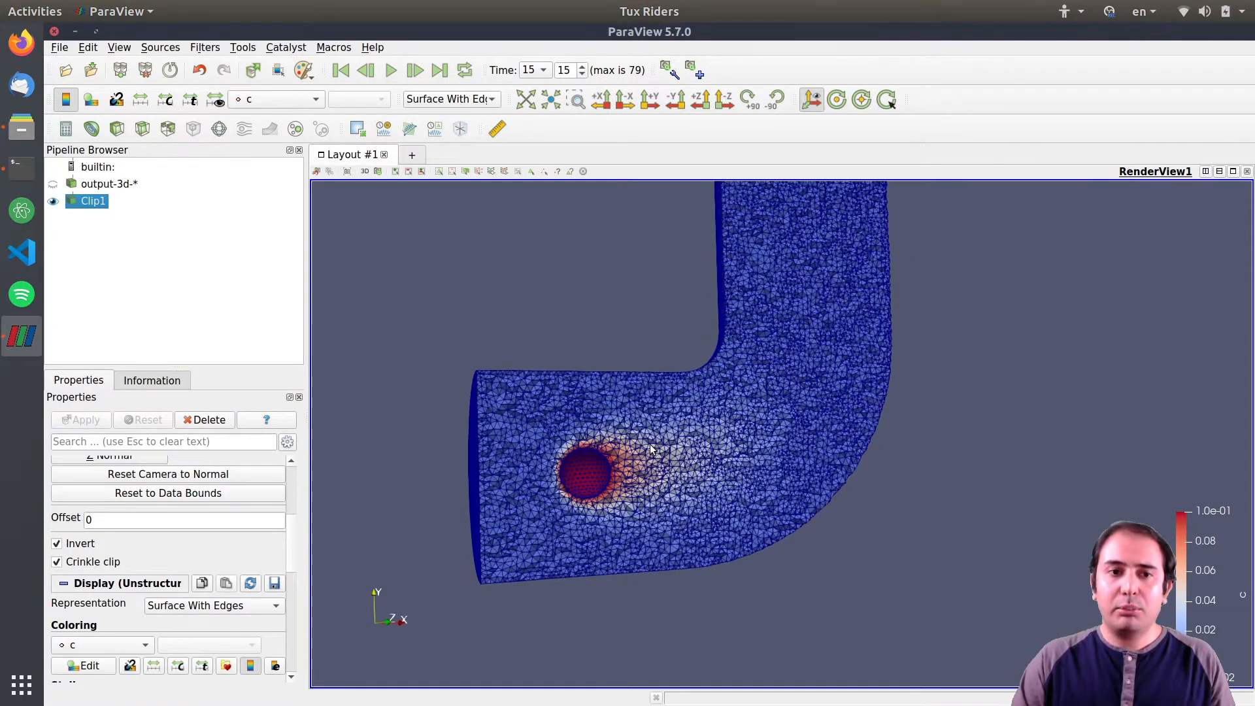
# - Delete the Clip1 filter, leaving only the full output-3d-* pipe dataset
pyautogui.click(457, 98)
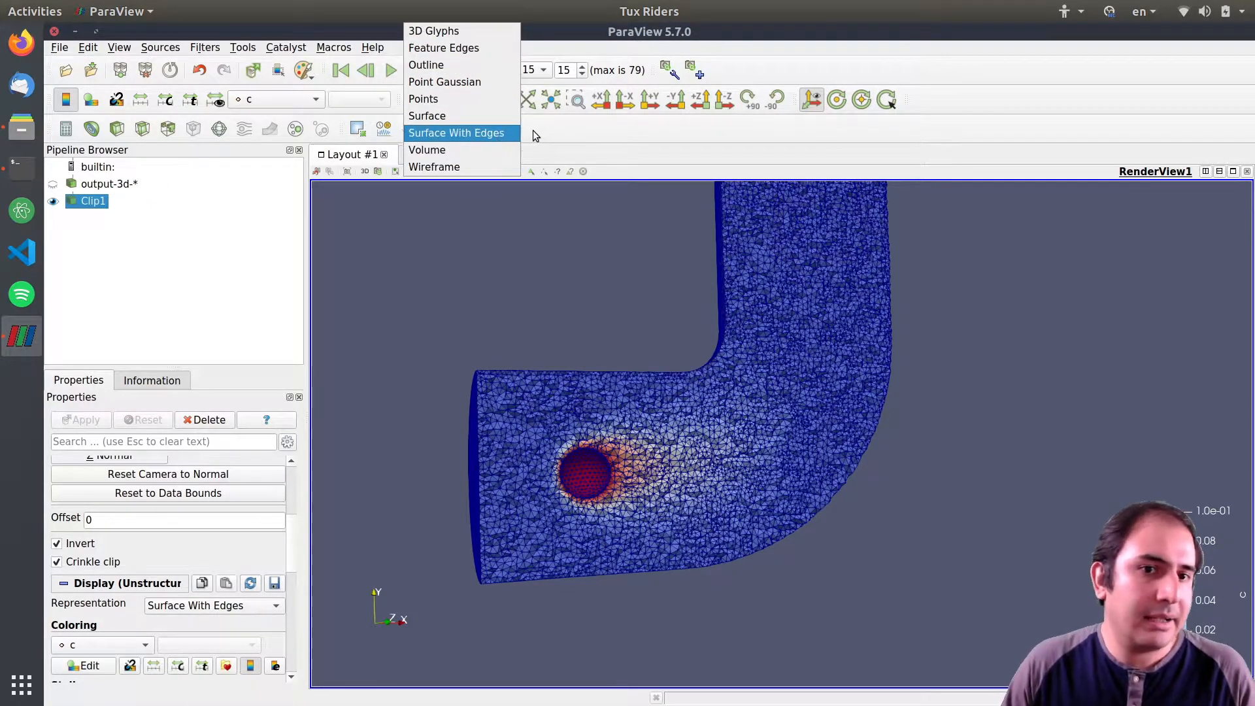
pyautogui.click(509, 133)
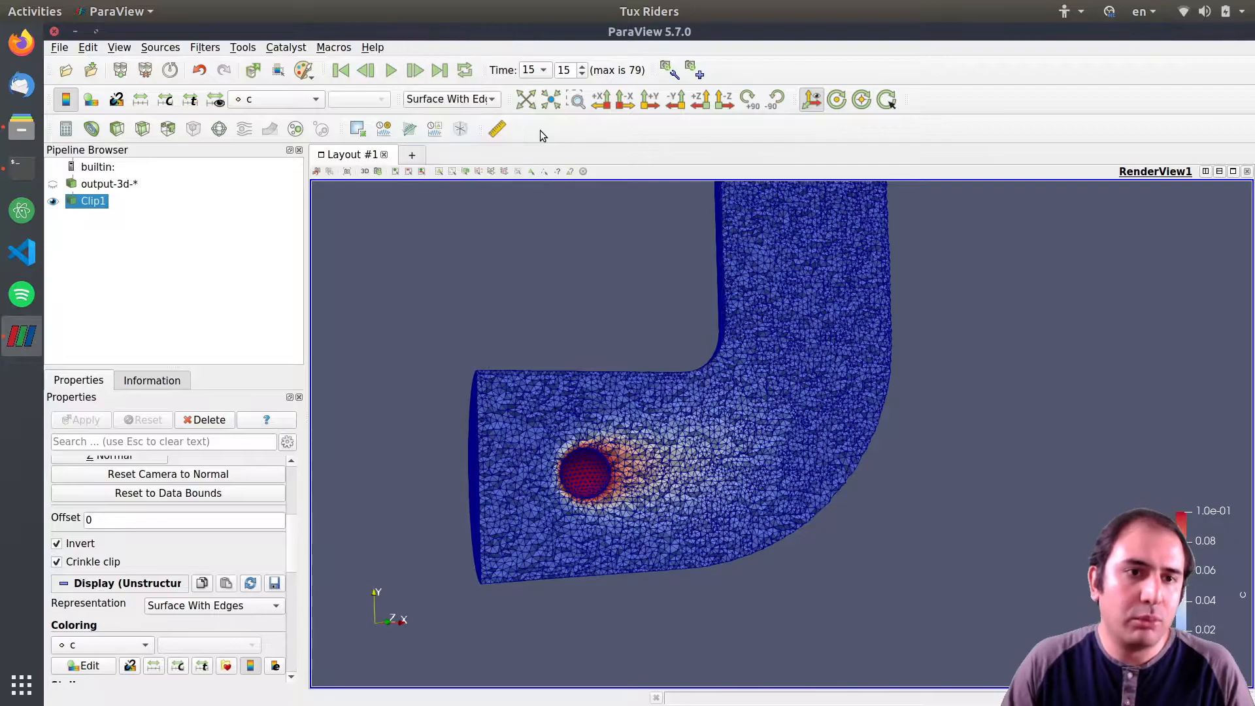
pyautogui.click(203, 419)
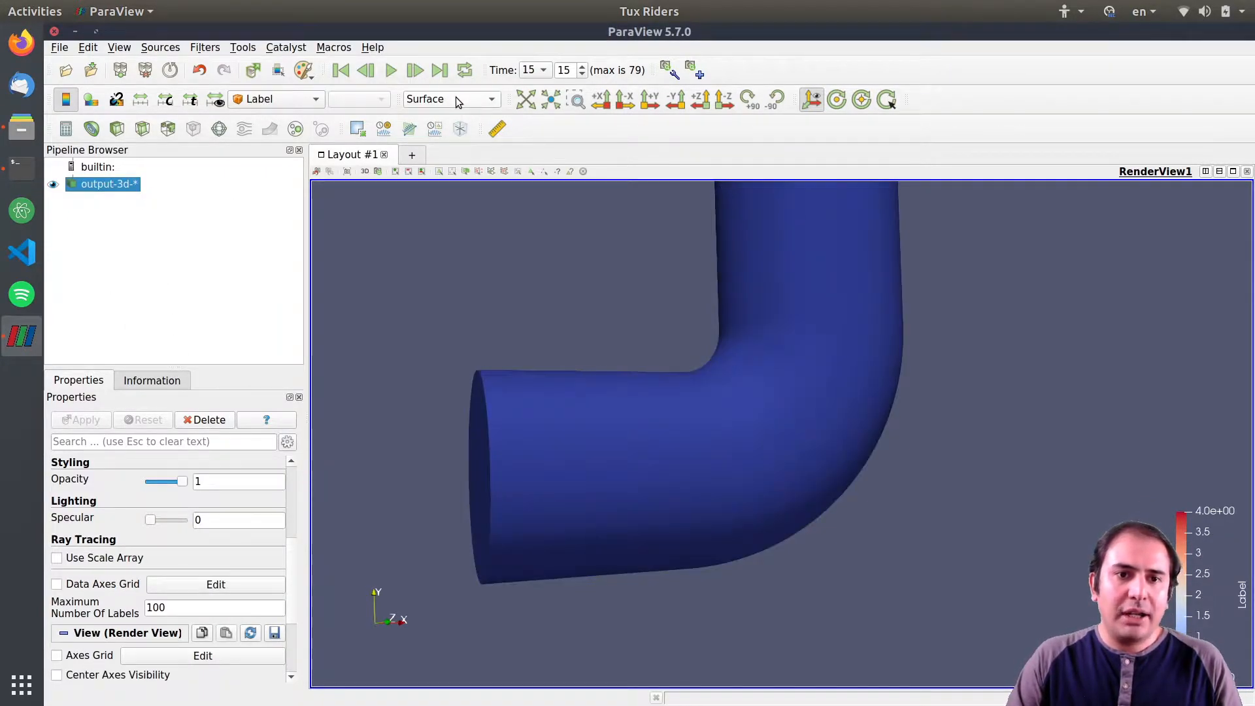
# - Change the full pipe dataset's representation to Volume and accept the confirmation
pyautogui.click(457, 97)
pyautogui.click(605, 319)
pyautogui.moveTo(588, 312); pyautogui.dragTo(645, 401)
pyautogui.click(451, 99)
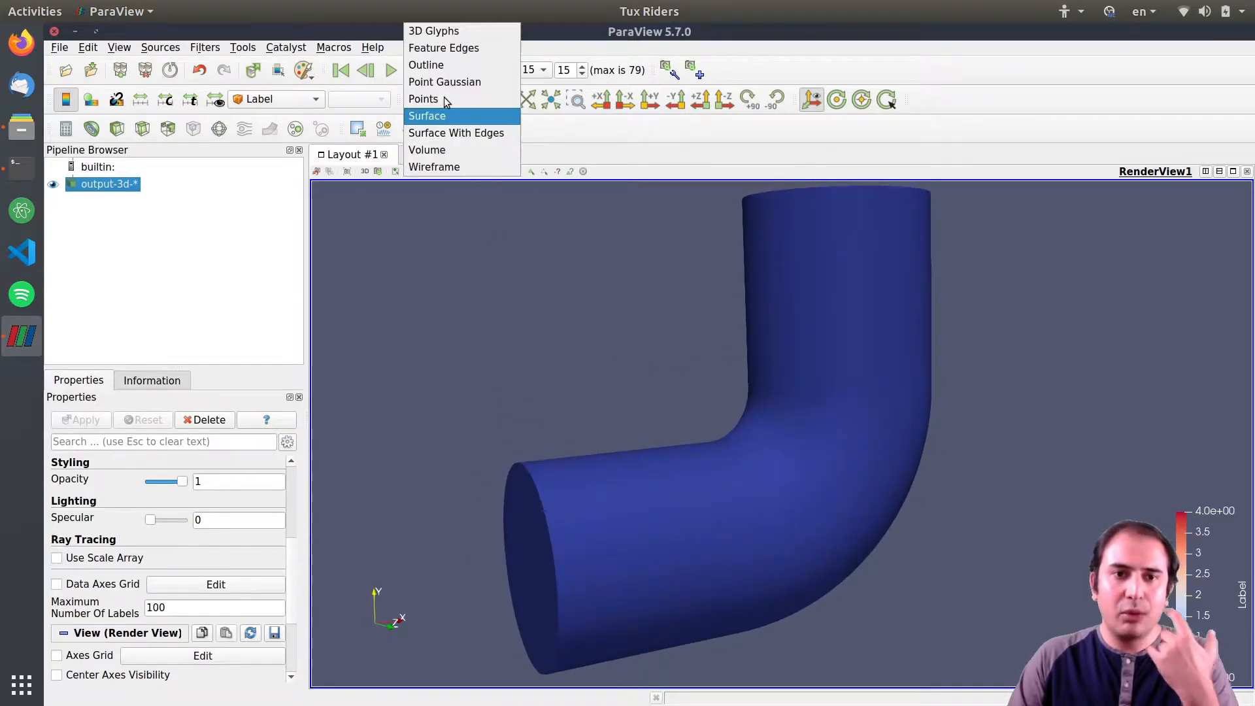
pyautogui.click(439, 150)
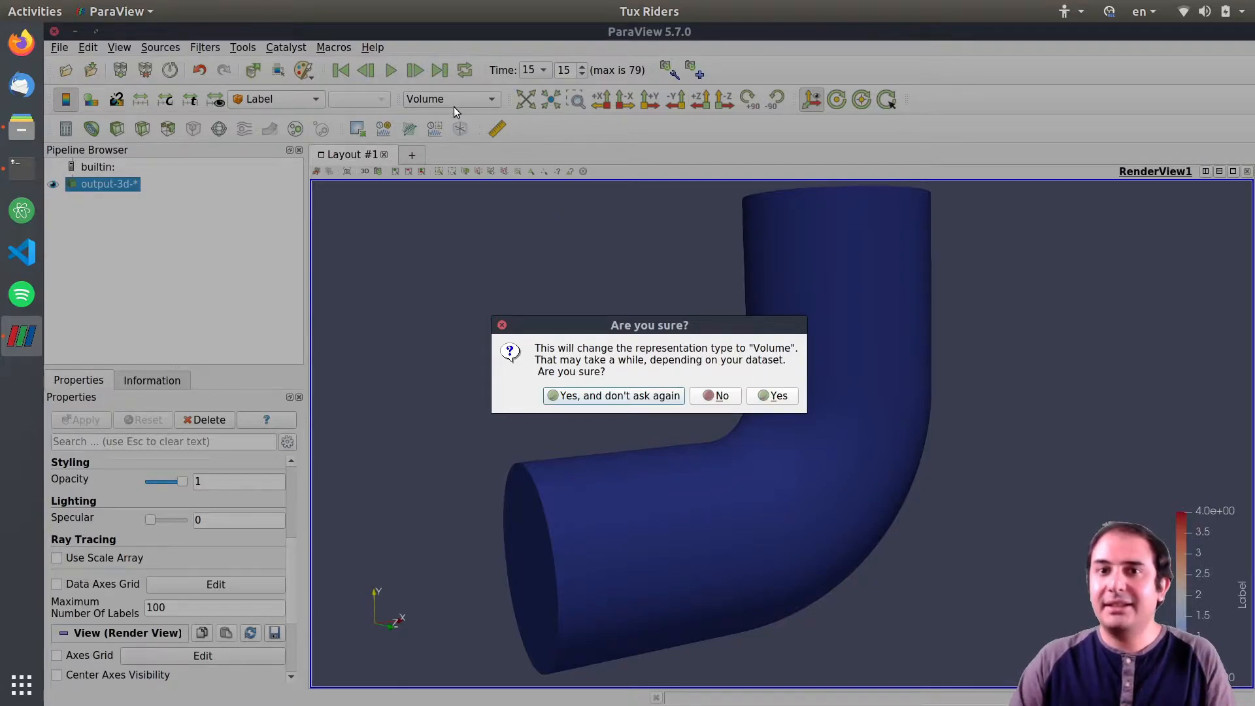
pyautogui.click(766, 395)
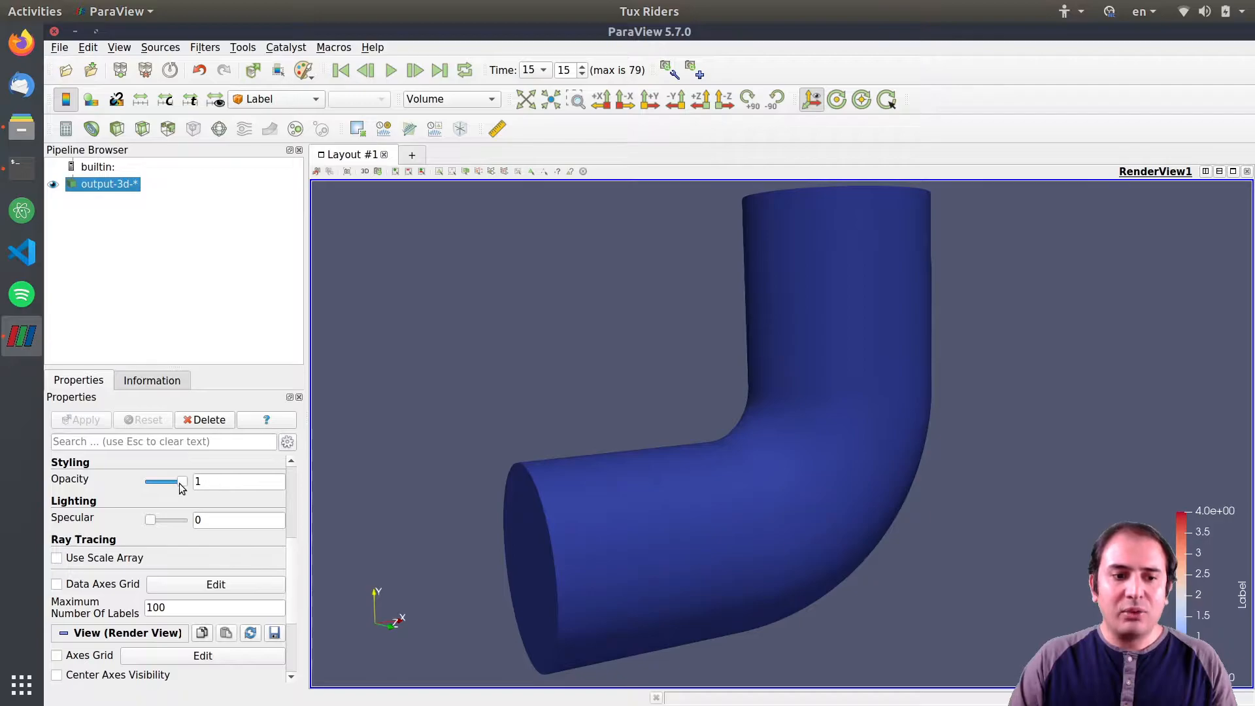
# - Set the volume's opacity to 0.9 and colour it by the c array instead of Label
pyautogui.moveTo(181, 484); pyautogui.dragTo(177, 484)
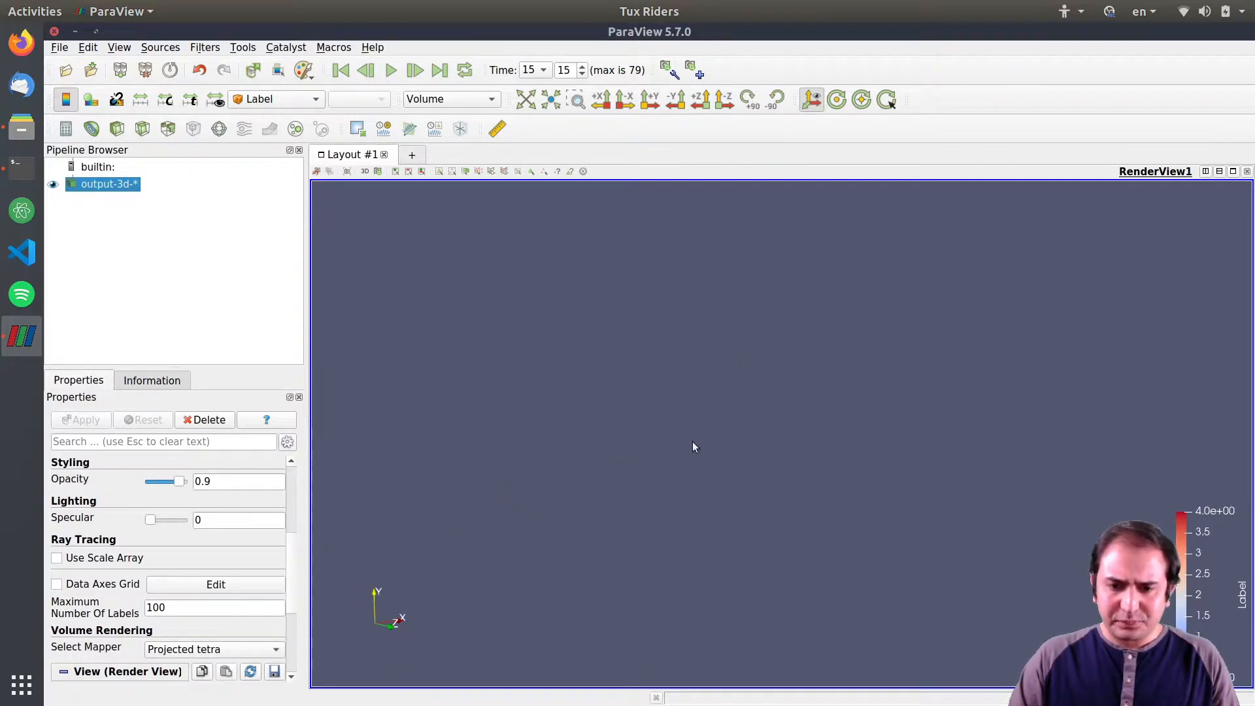
pyautogui.click(262, 98)
pyautogui.click(264, 83)
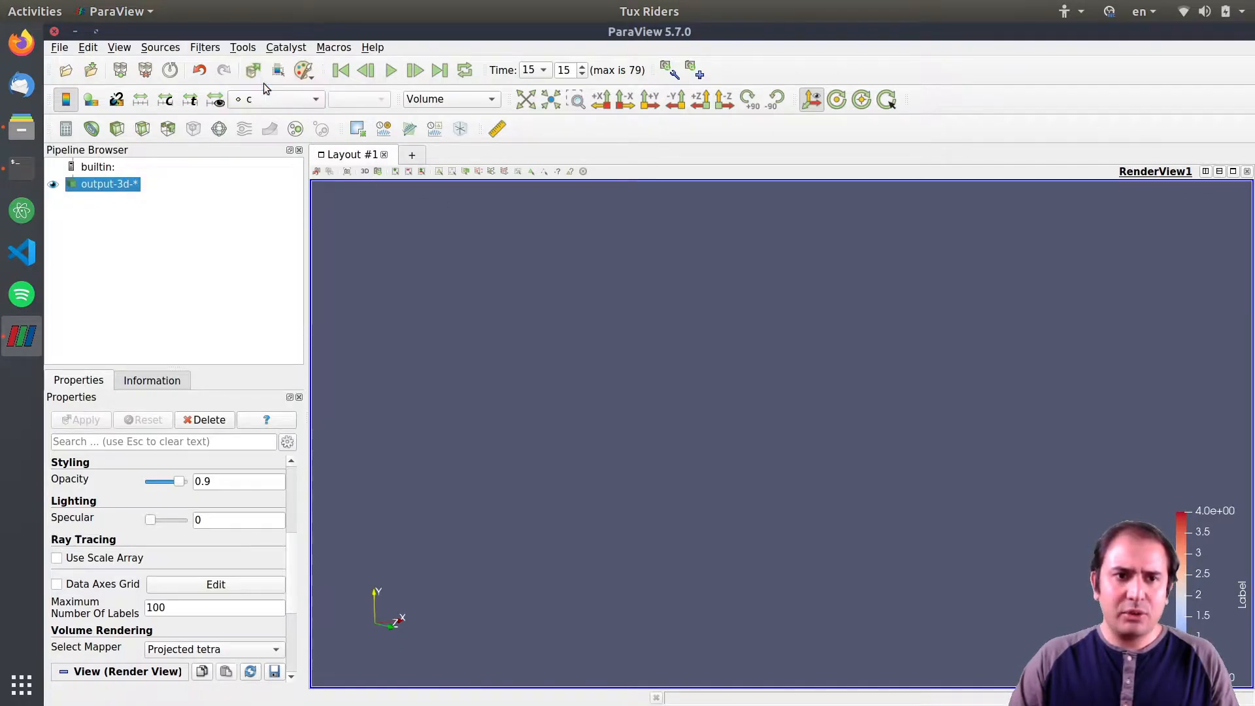
pyautogui.moveTo(725, 505); pyautogui.dragTo(803, 516)
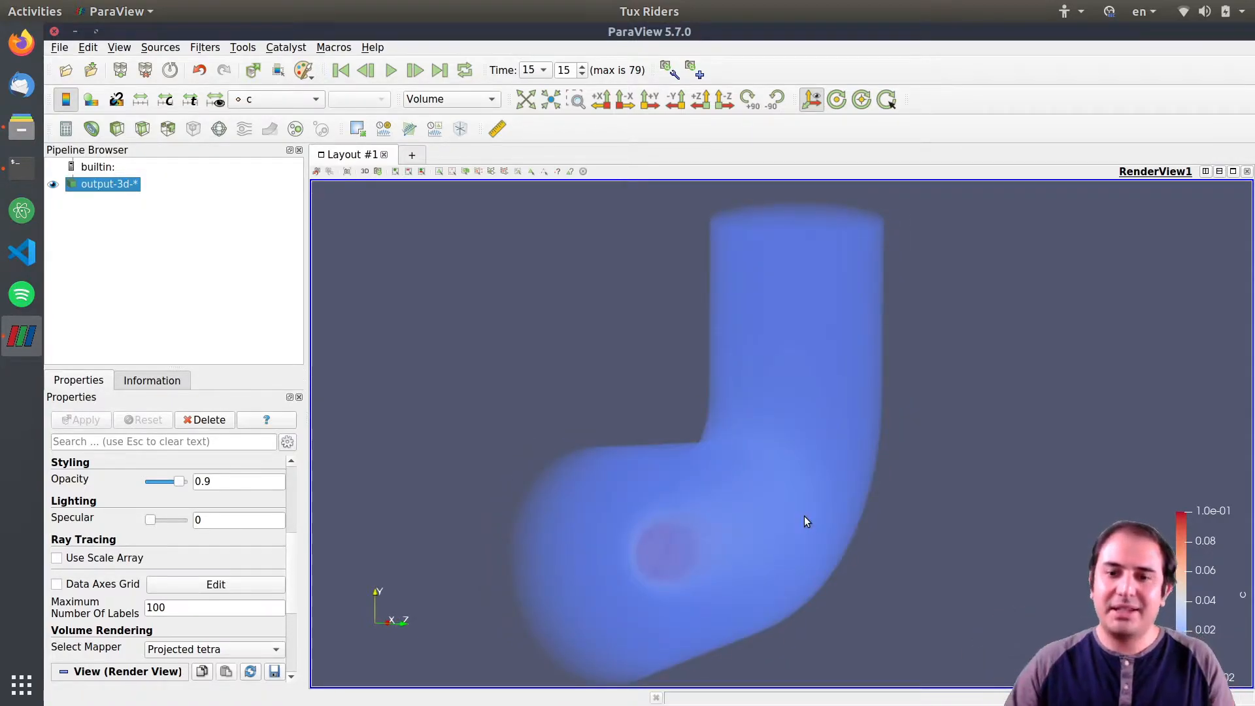
# - Inspect the volume around the sphere and lower its opacity to 0.69
pyautogui.moveTo(694, 529); pyautogui.dragTo(705, 581, button='right')
pyautogui.moveTo(743, 530); pyautogui.dragTo(795, 409)
pyautogui.moveTo(716, 415); pyautogui.dragTo(695, 474)
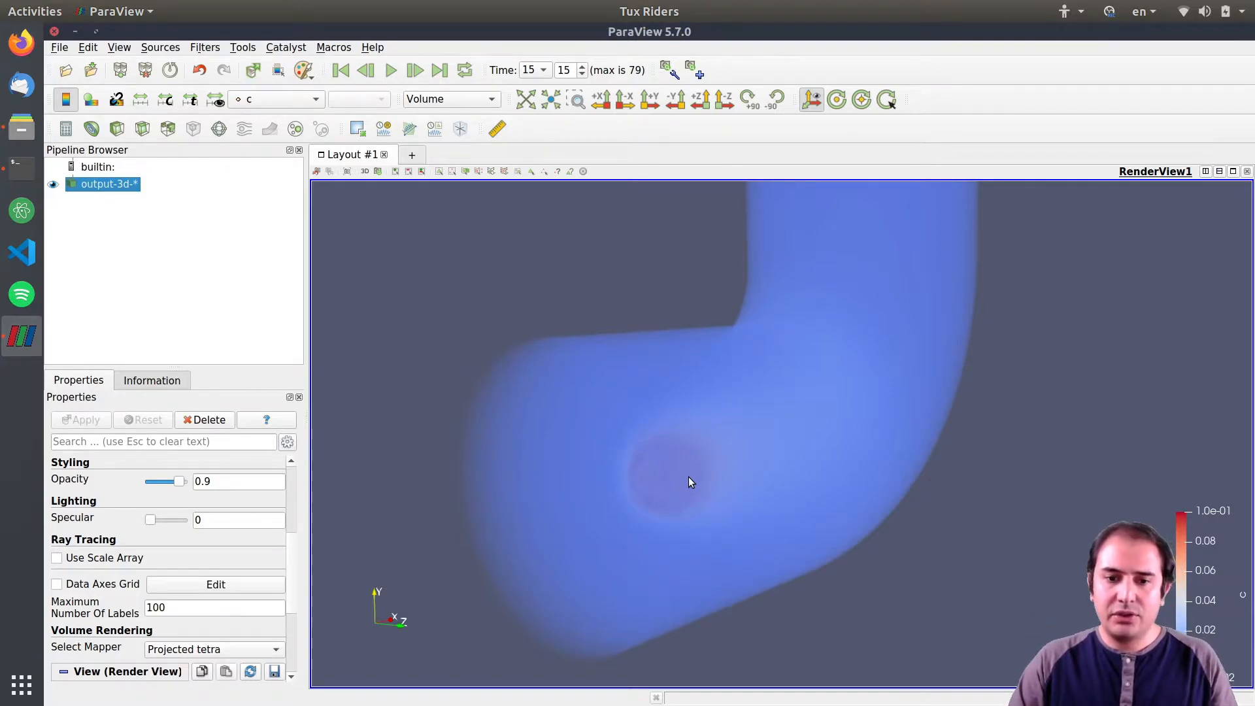
pyautogui.moveTo(685, 474)
pyautogui.mouseDown()
pyautogui.moveTo(665, 471)
pyautogui.moveTo(667, 481)
pyautogui.mouseUp()
pyautogui.moveTo(183, 482); pyautogui.dragTo(173, 482)
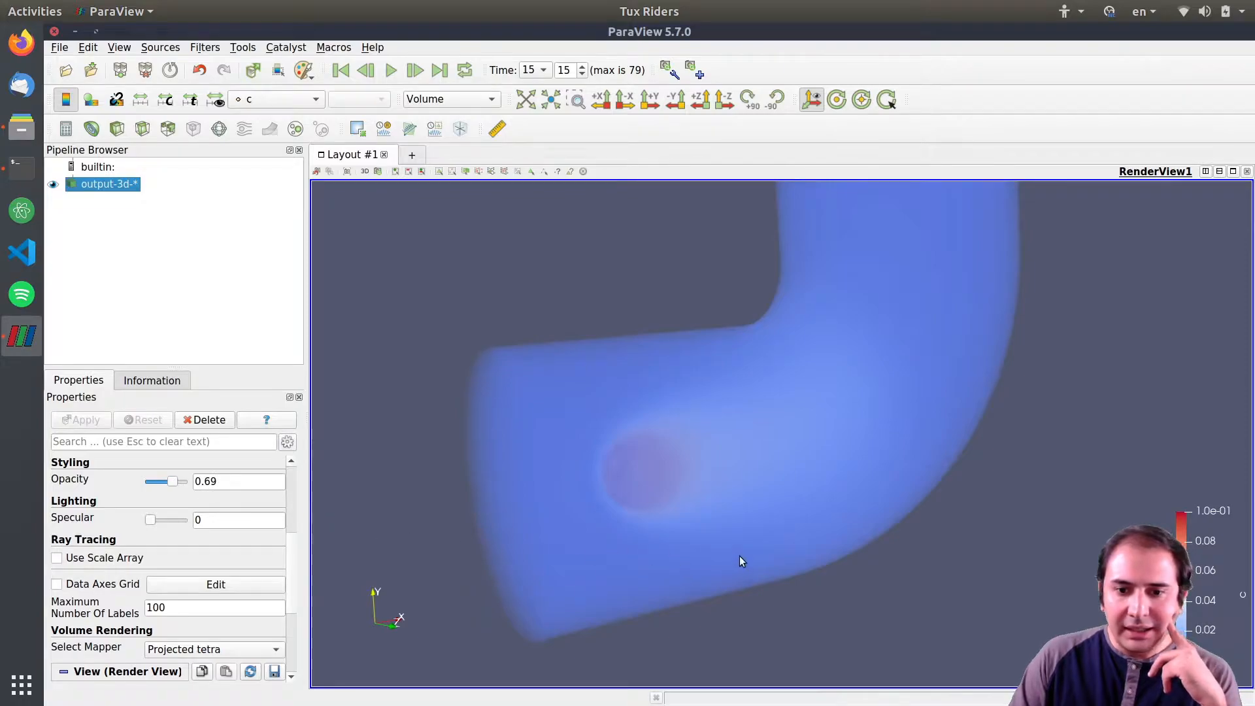
pyautogui.moveTo(667, 505); pyautogui.dragTo(641, 483)
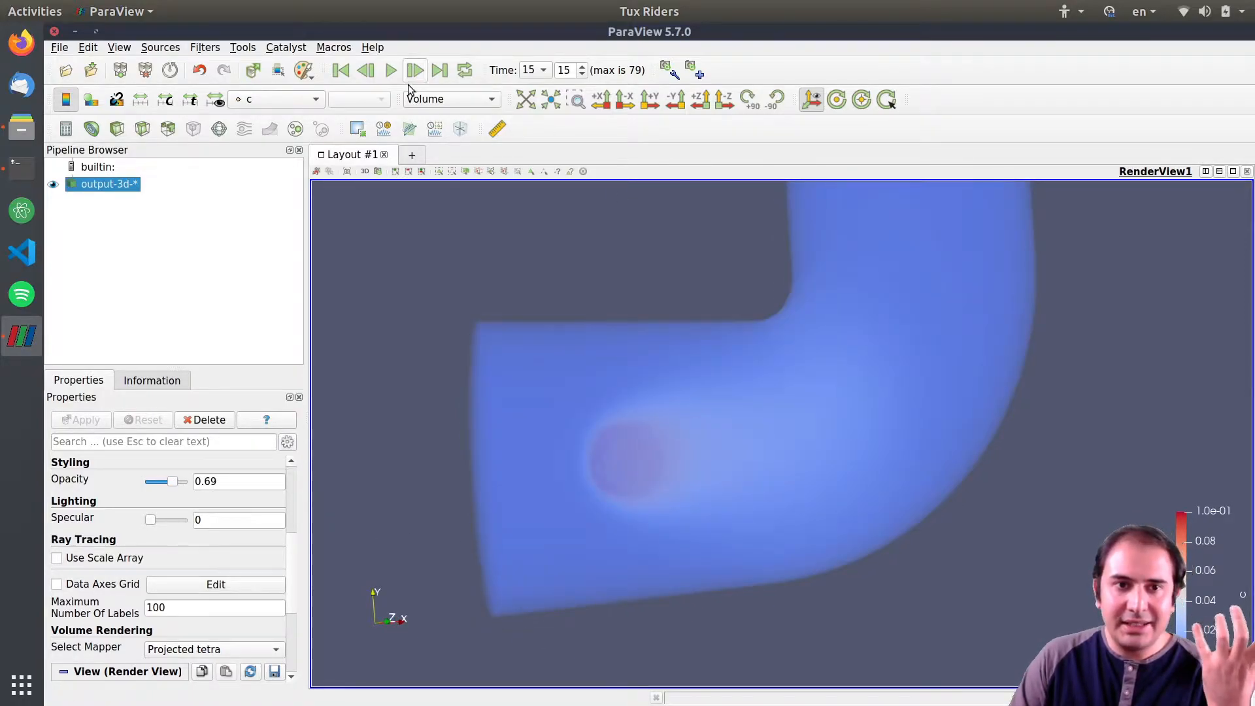
# - Jump the simulation to time step 33 and view the volume rendering from another angle
pyautogui.click(536, 70)
pyautogui.click(532, 480)
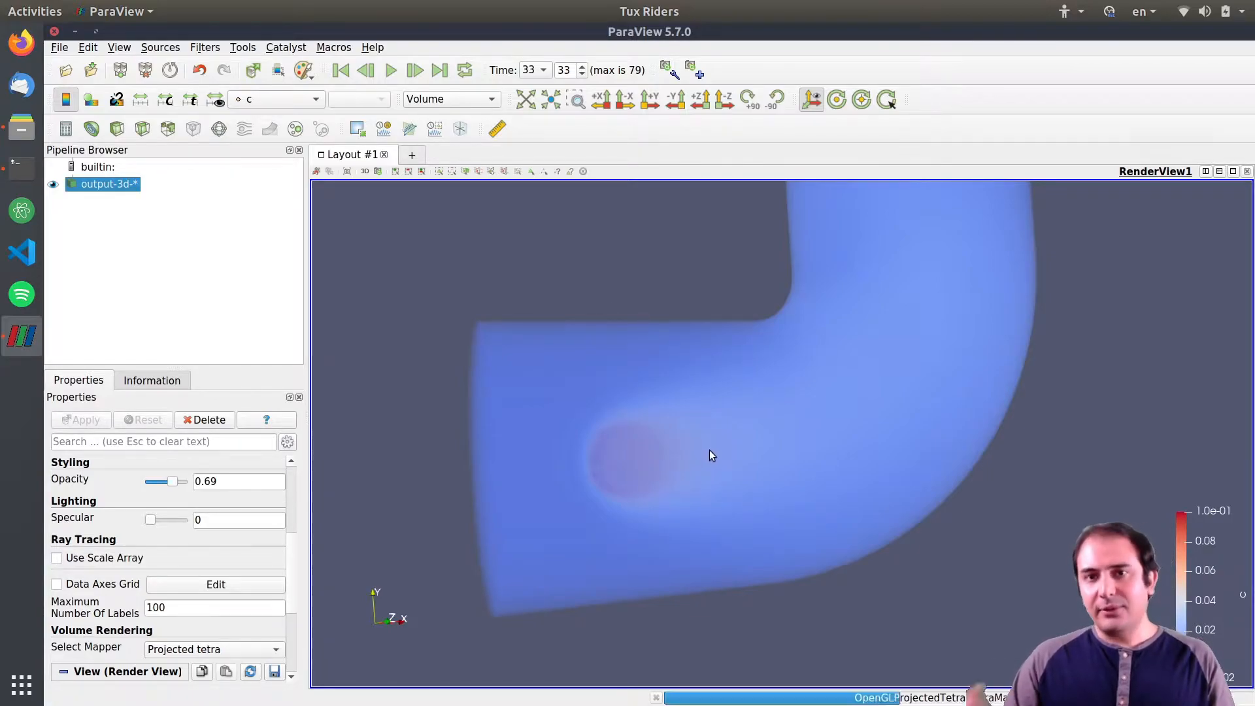
pyautogui.moveTo(711, 457); pyautogui.dragTo(711, 455)
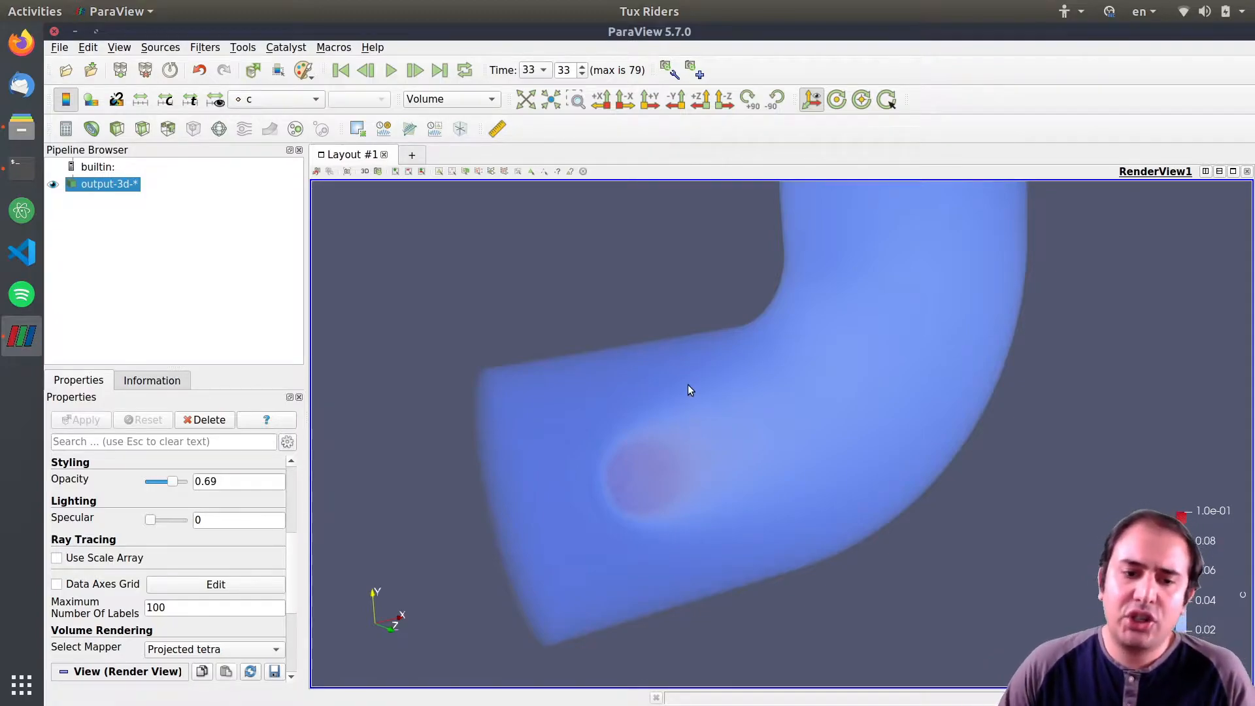
# - Examine the colour and opacity mapping of the c array in the Color Map Editor, and close the editor
pyautogui.scroll(-2, 294, 560)
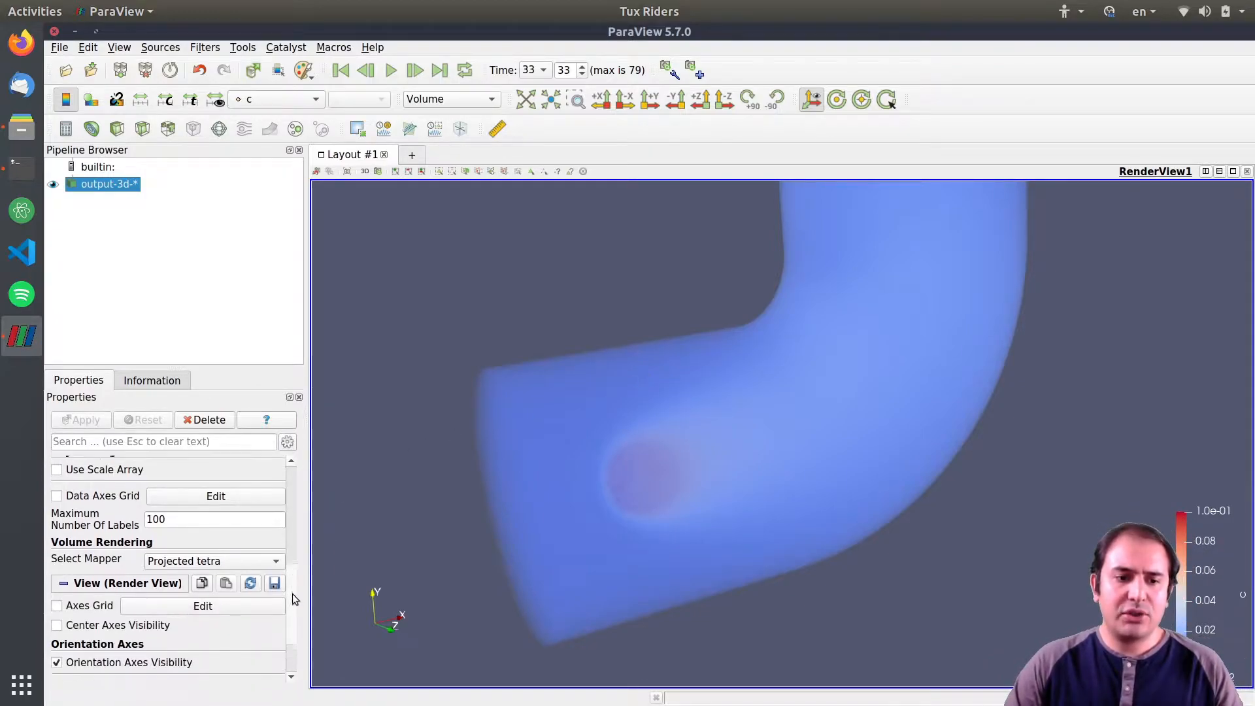
pyautogui.scroll(5, 292, 591)
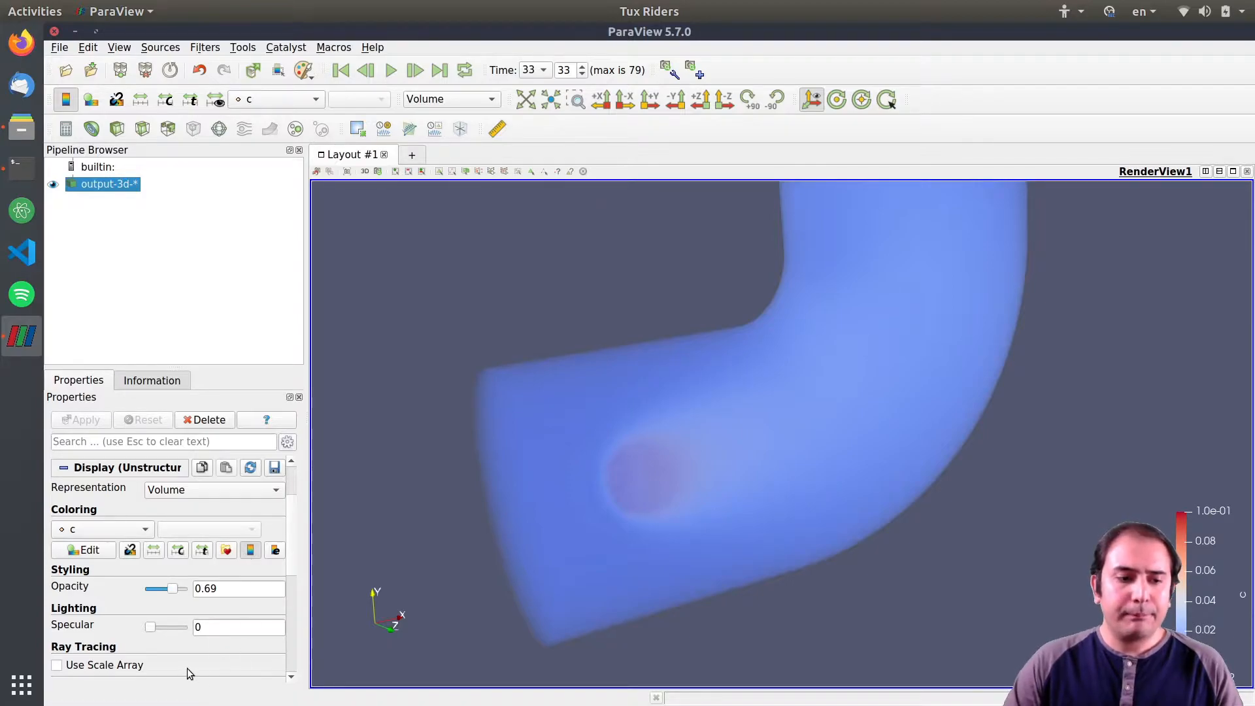
pyautogui.click(85, 550)
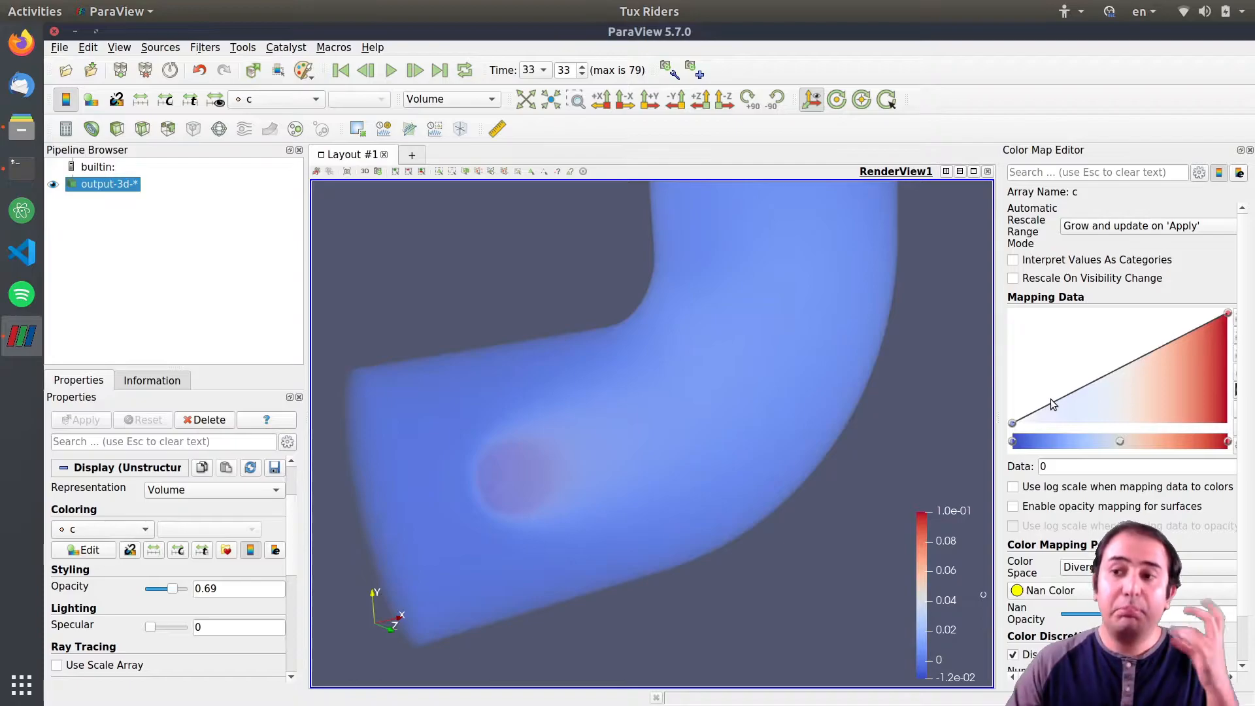
pyautogui.click(1249, 149)
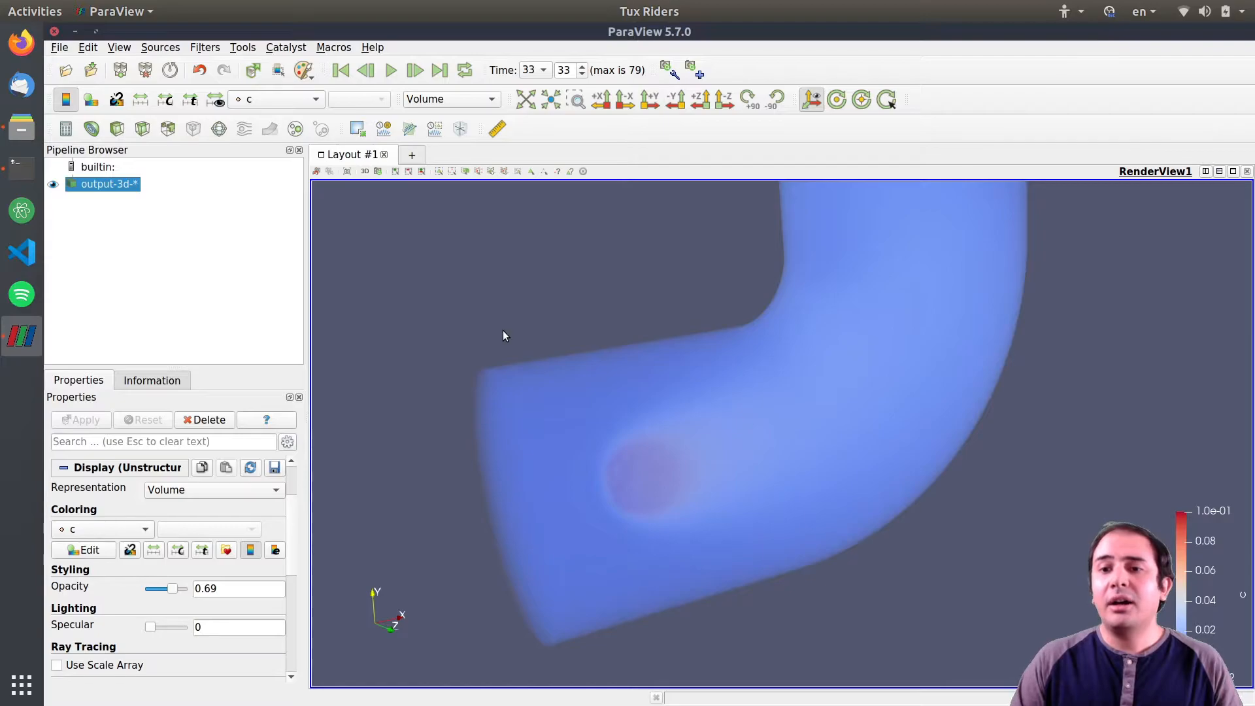
# - Load the local pvNVIDIAIndeX plugin in the Plugin Manager and close the manager
pyautogui.click(242, 48)
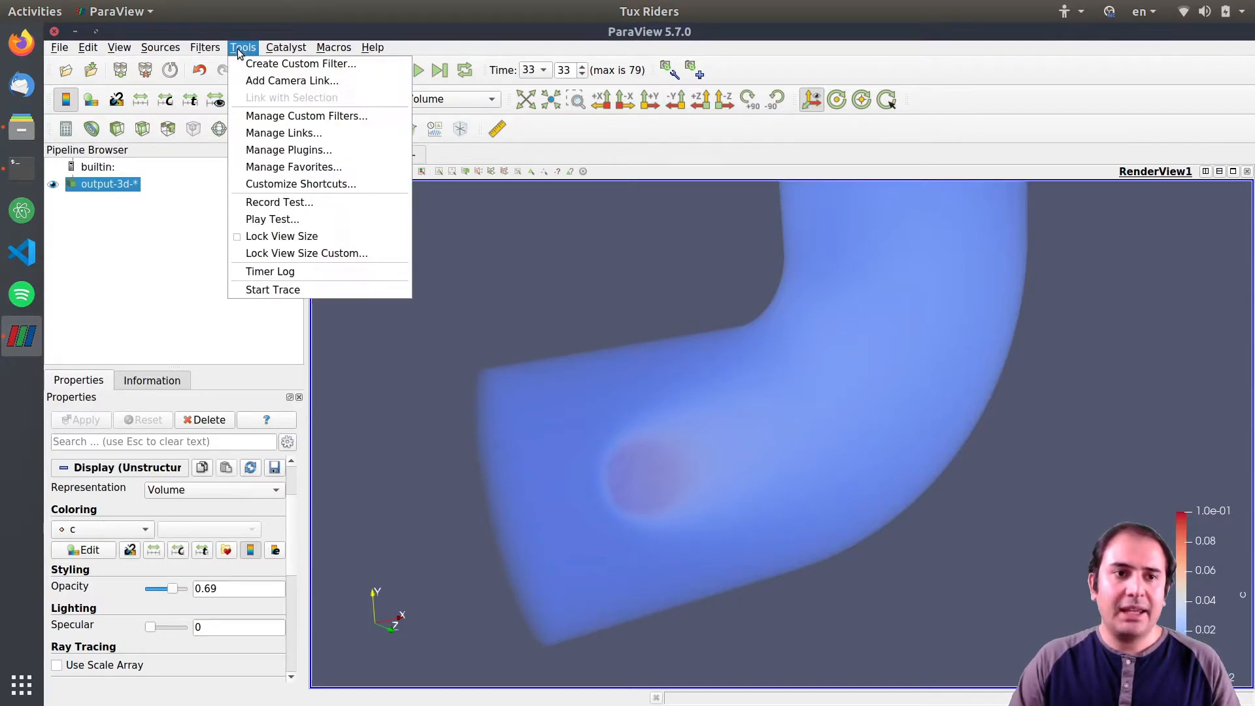
pyautogui.click(299, 152)
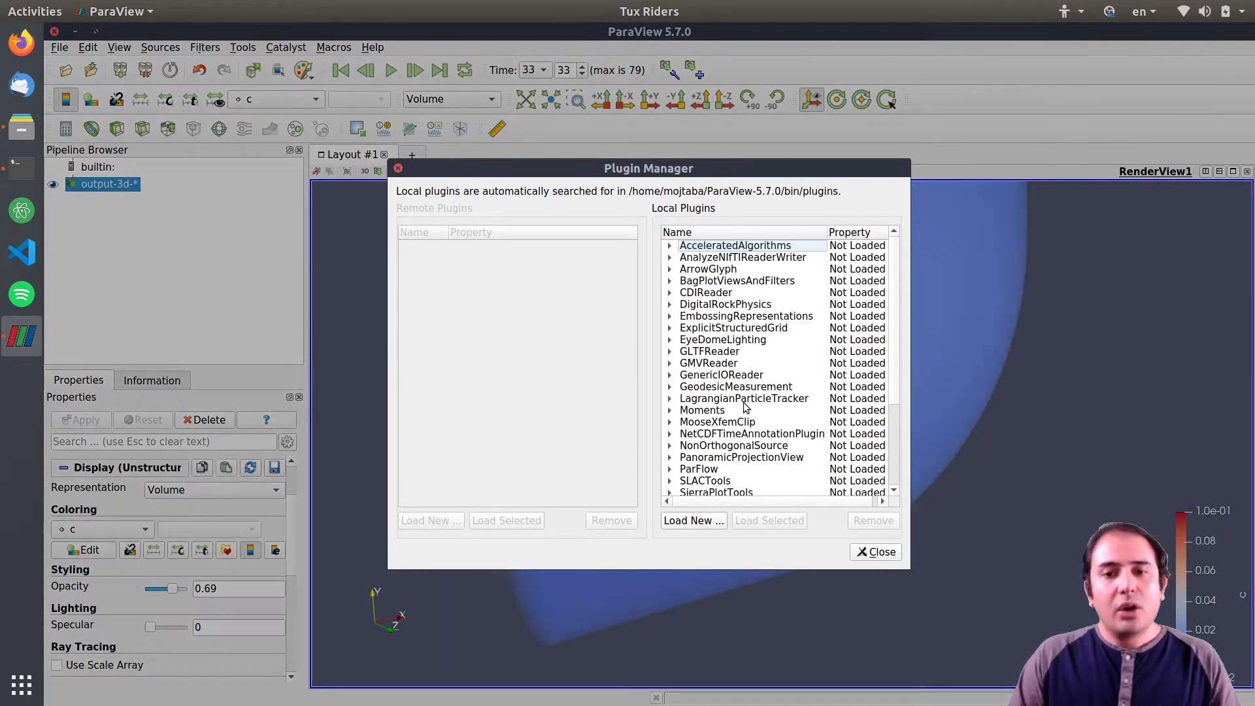
pyautogui.moveTo(896, 325); pyautogui.dragTo(899, 416)
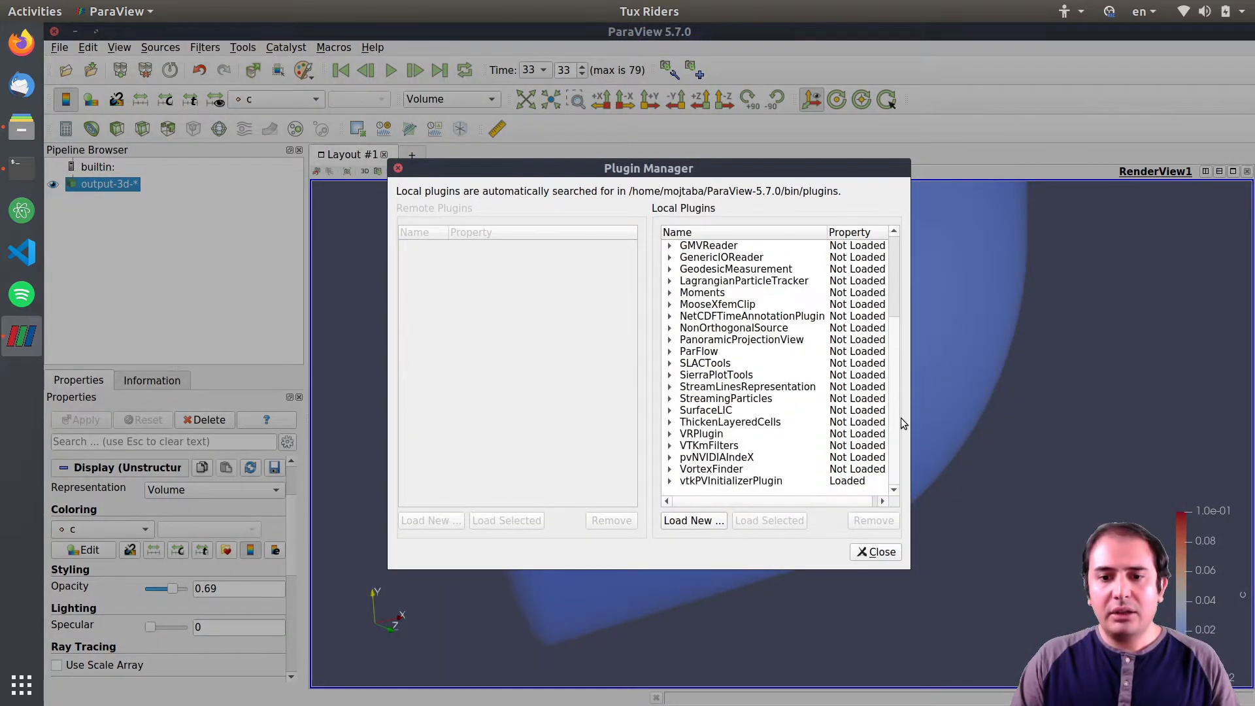
pyautogui.click(715, 459)
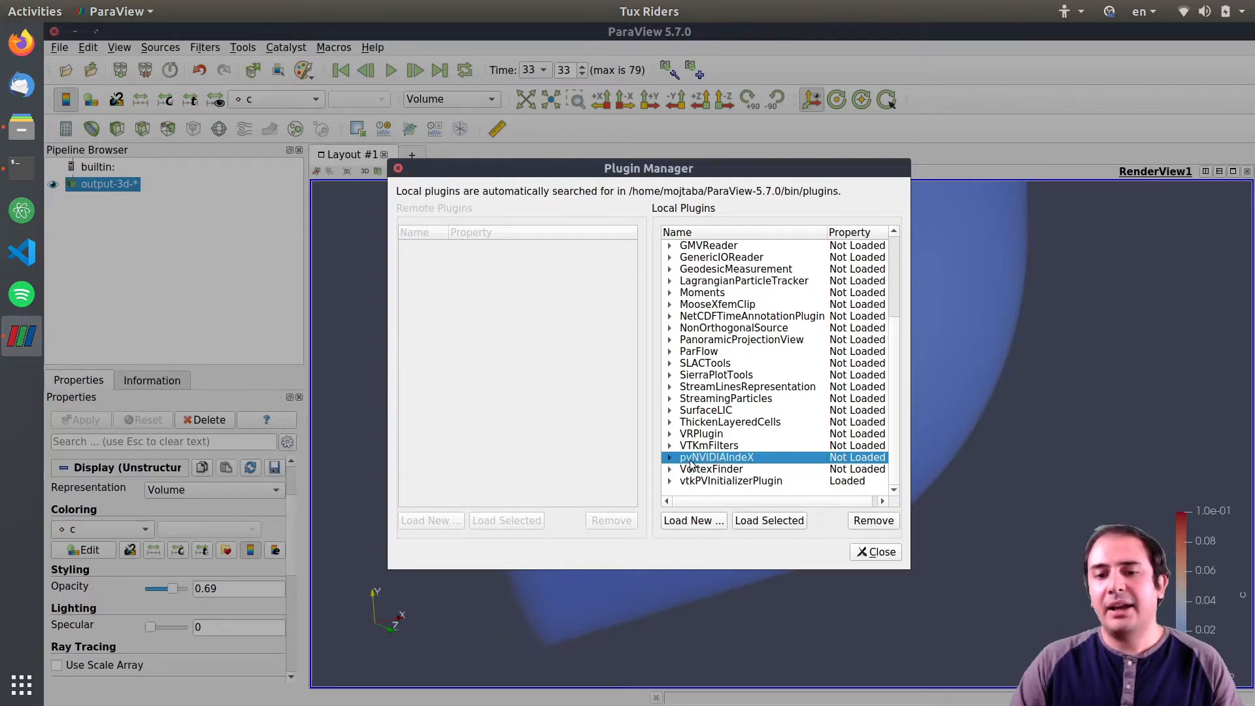
pyautogui.click(763, 522)
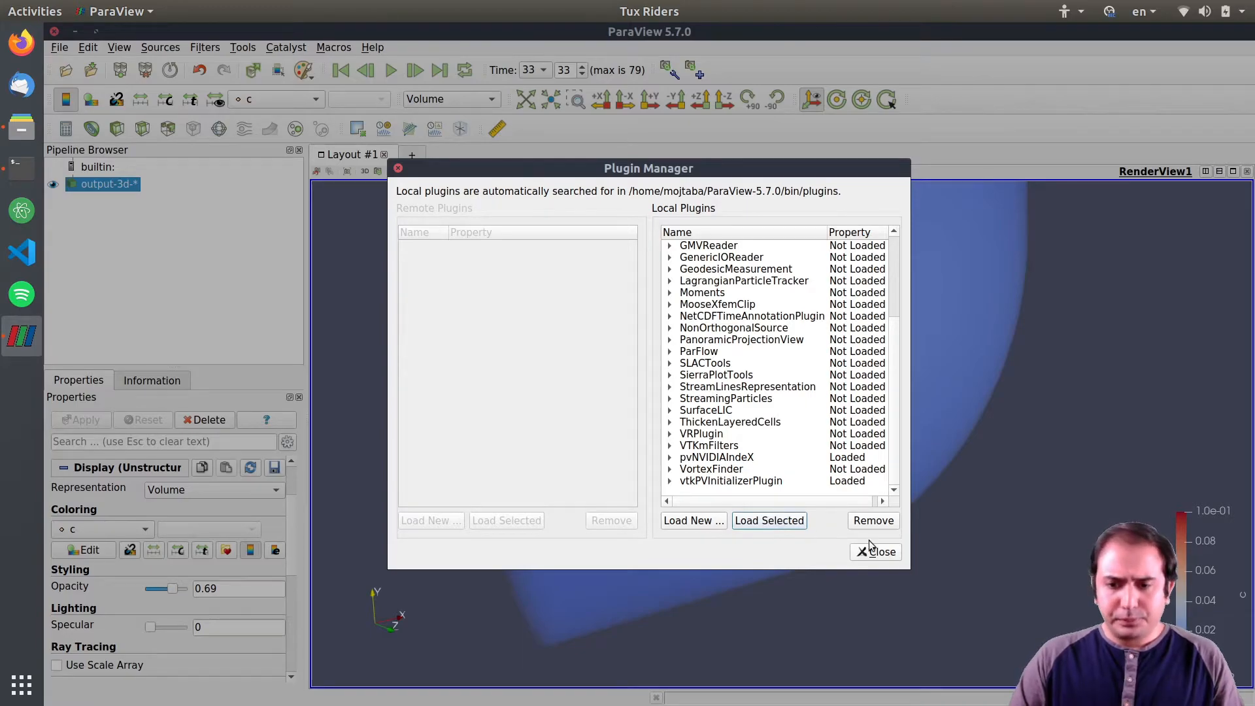
pyautogui.click(711, 457)
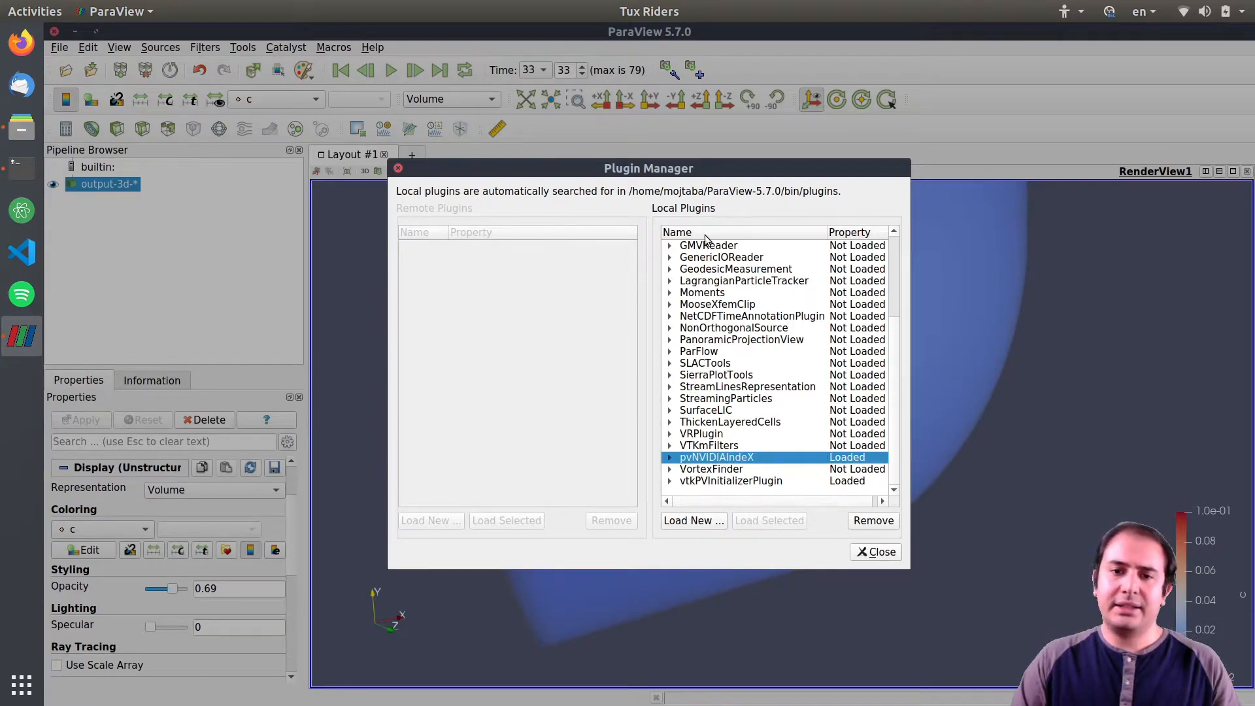
pyautogui.click(877, 551)
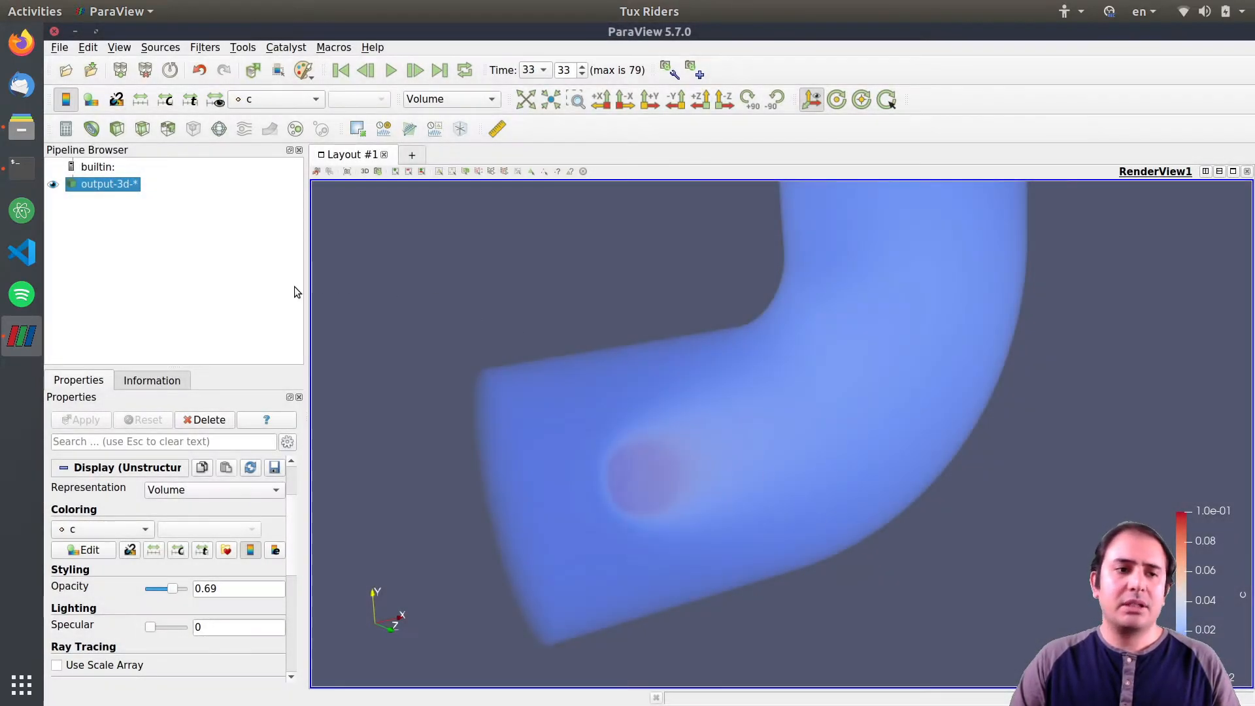
# - Delete the loaded output-3d dataset, then reopen output-3d-..vtu from the render_files folder and apply it with all arrays enabled
pyautogui.click(471, 99)
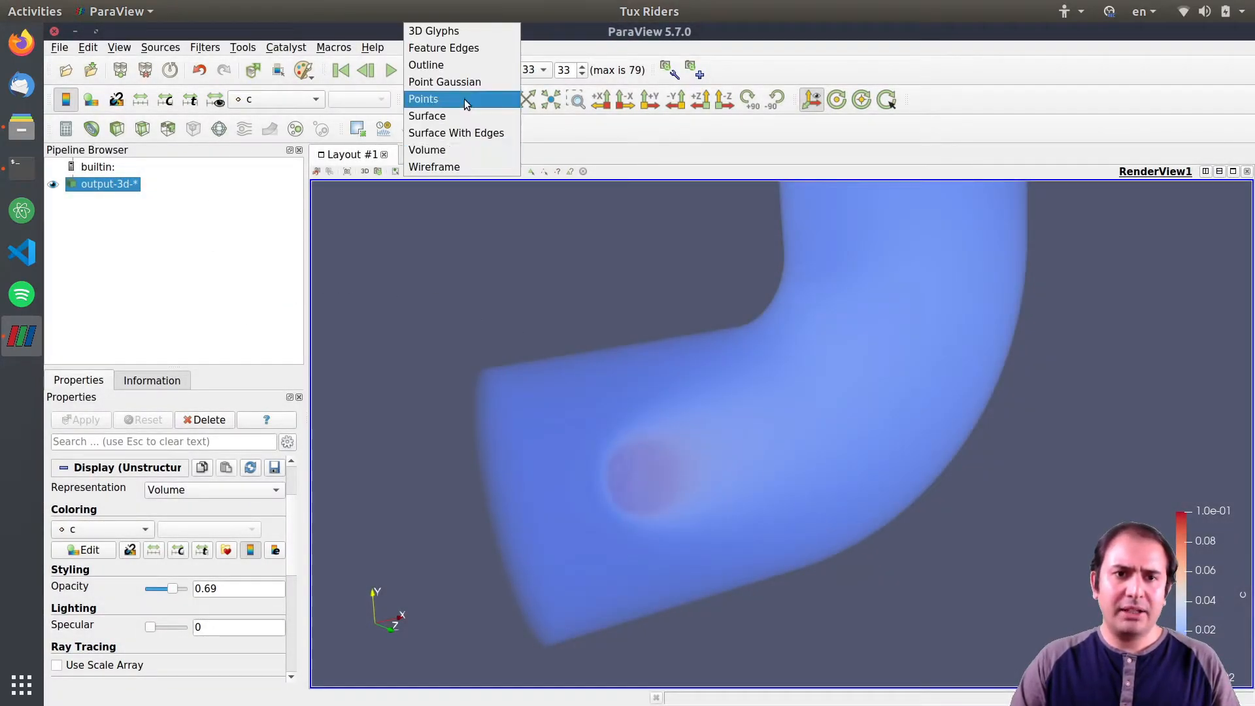
pyautogui.click(450, 151)
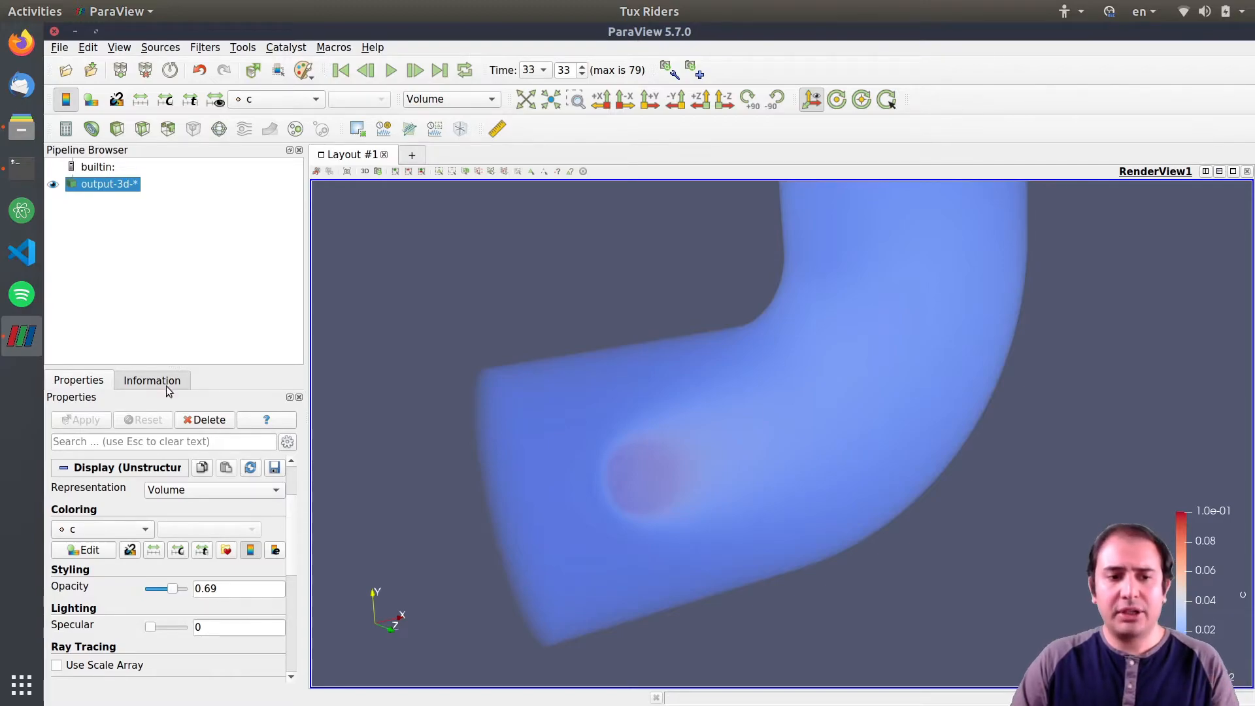
pyautogui.click(204, 419)
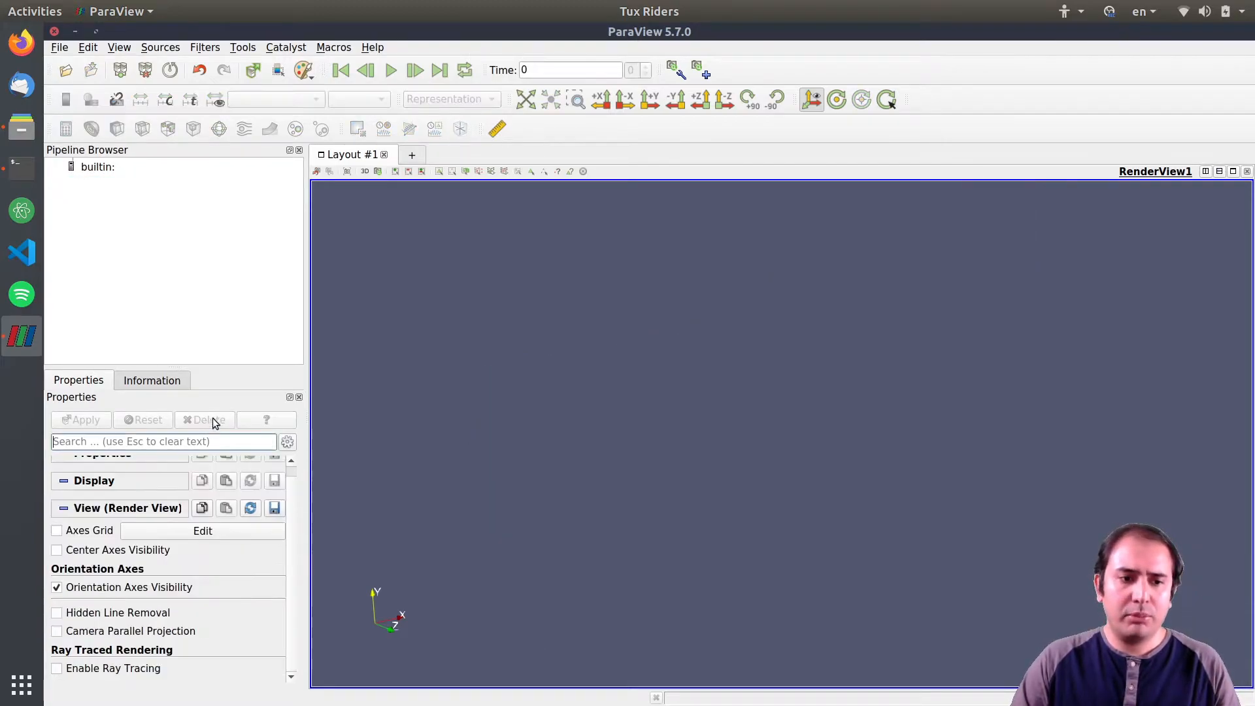
pyautogui.click(65, 70)
pyautogui.click(538, 296)
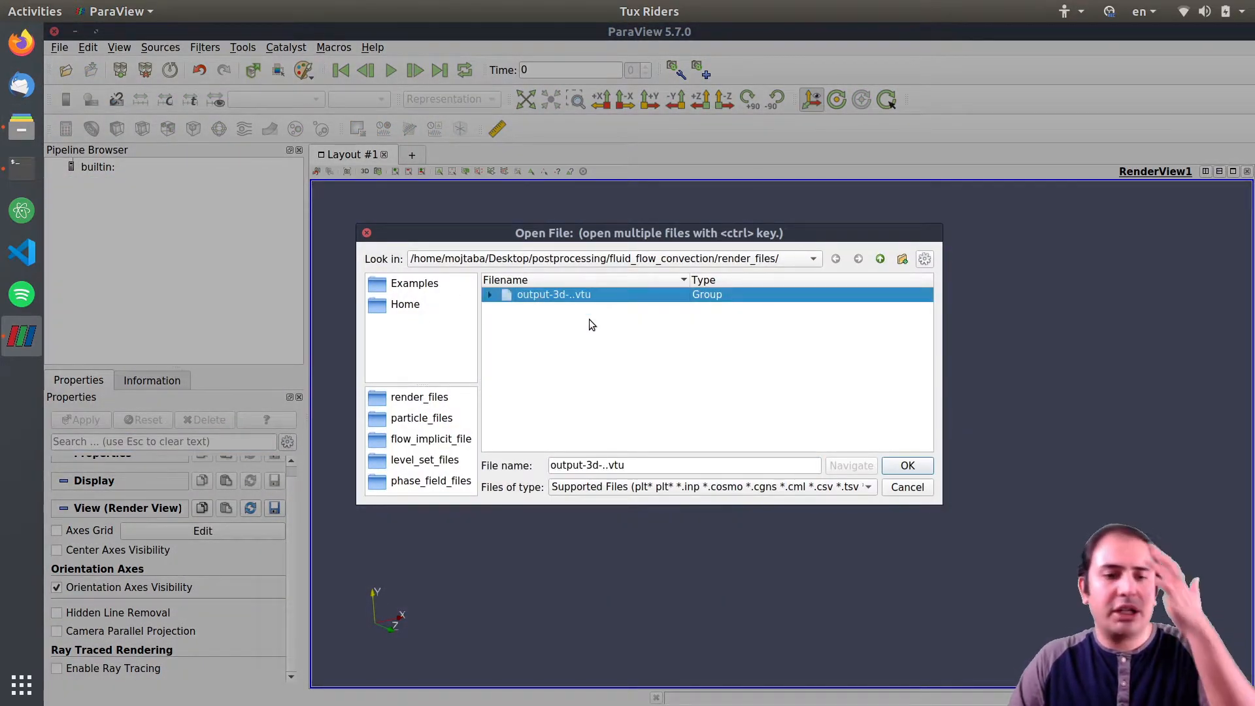
pyautogui.click(912, 465)
pyautogui.click(81, 419)
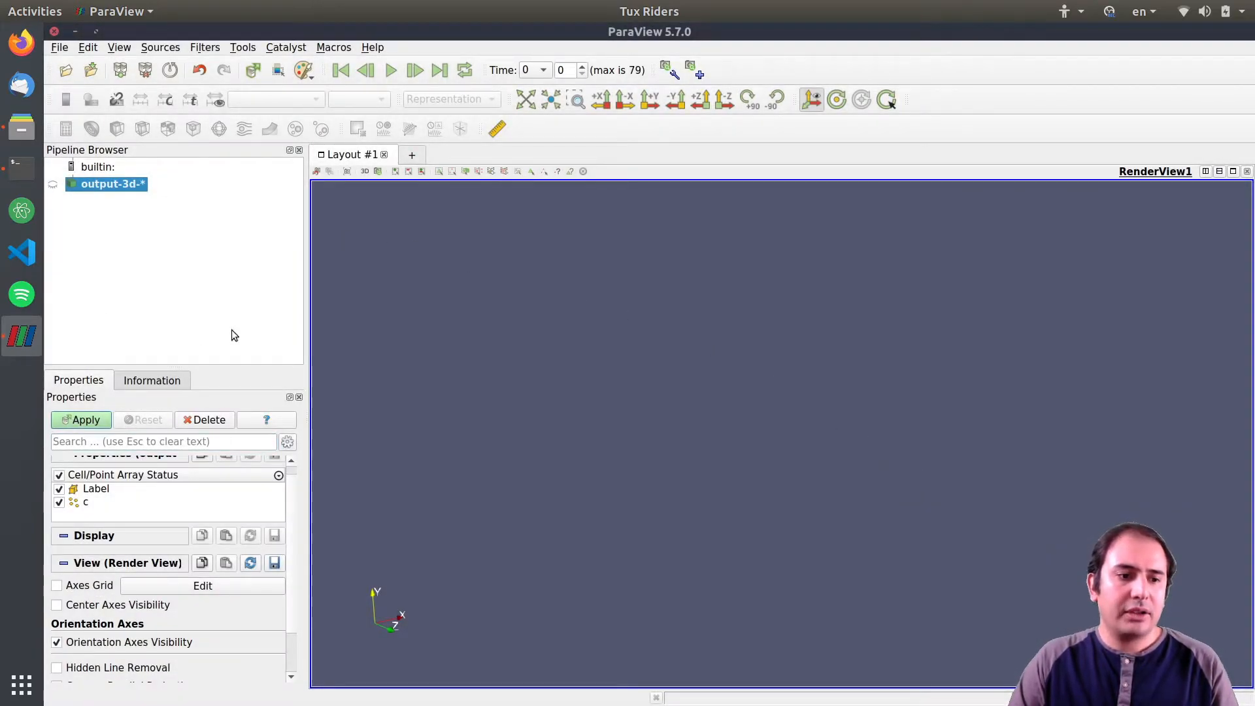
# - Set the representation of the reloaded dataset to NVIDIA IndeX and close the output messages
pyautogui.click(451, 99)
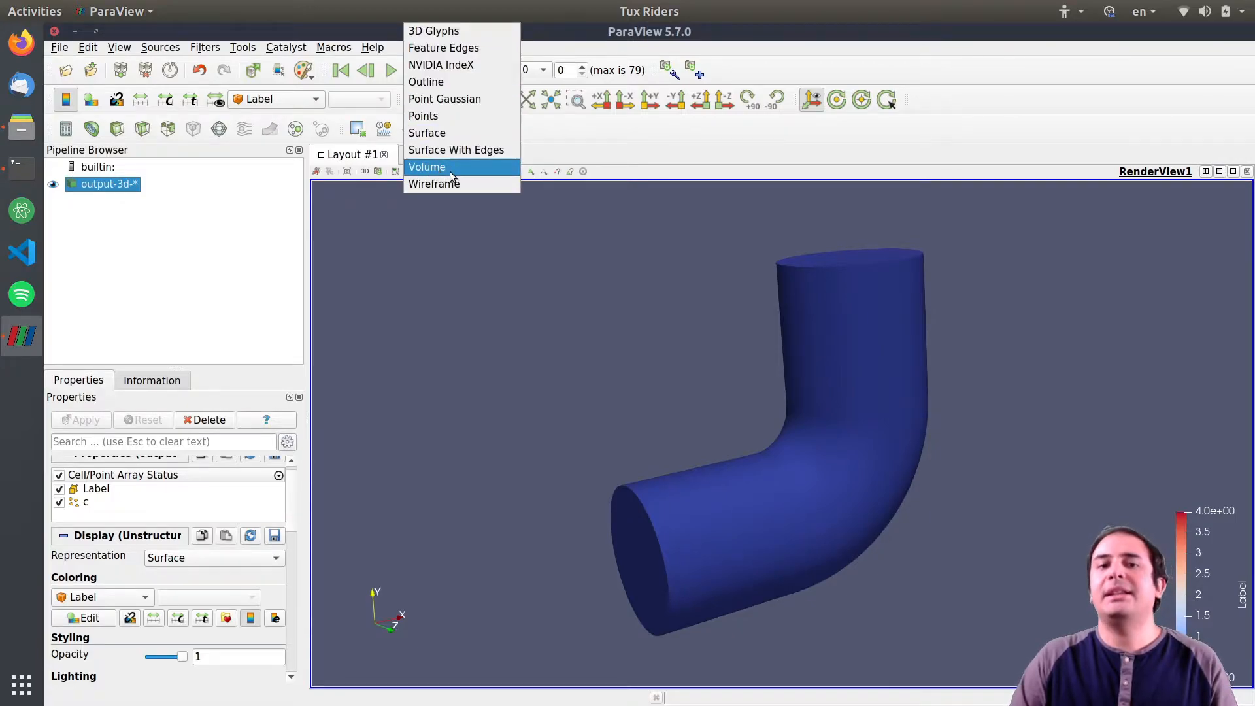
pyautogui.click(465, 69)
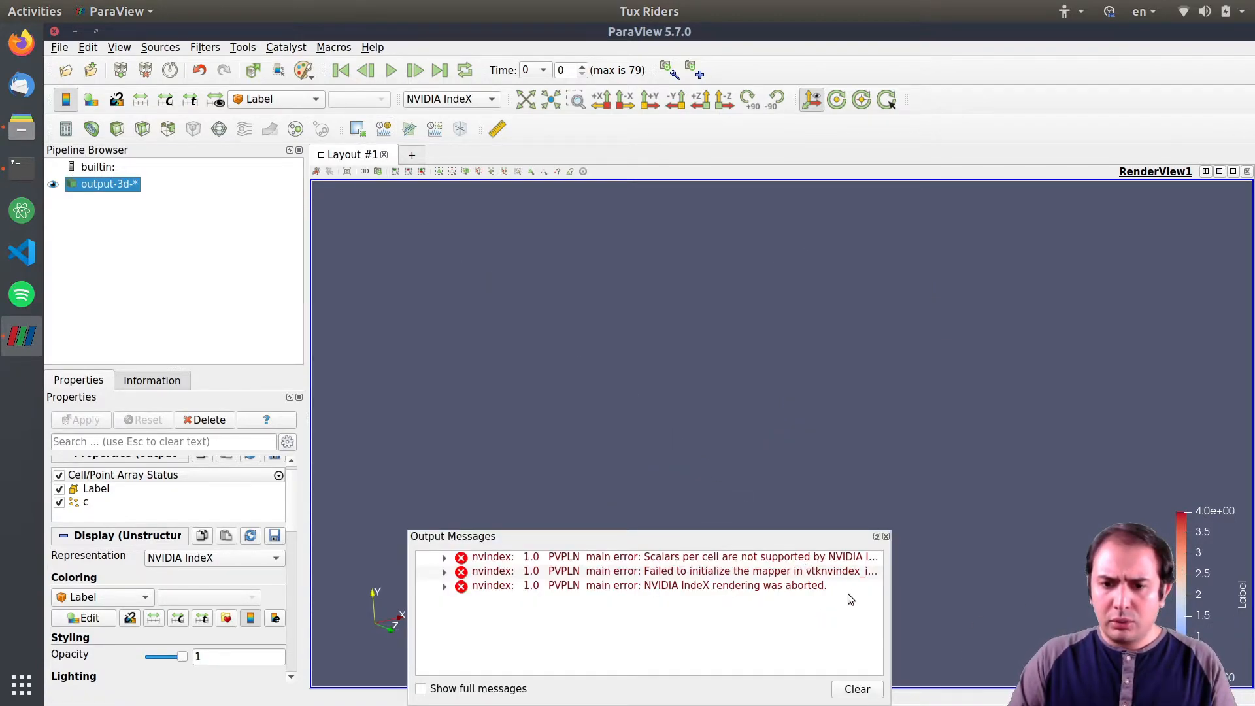
pyautogui.click(885, 537)
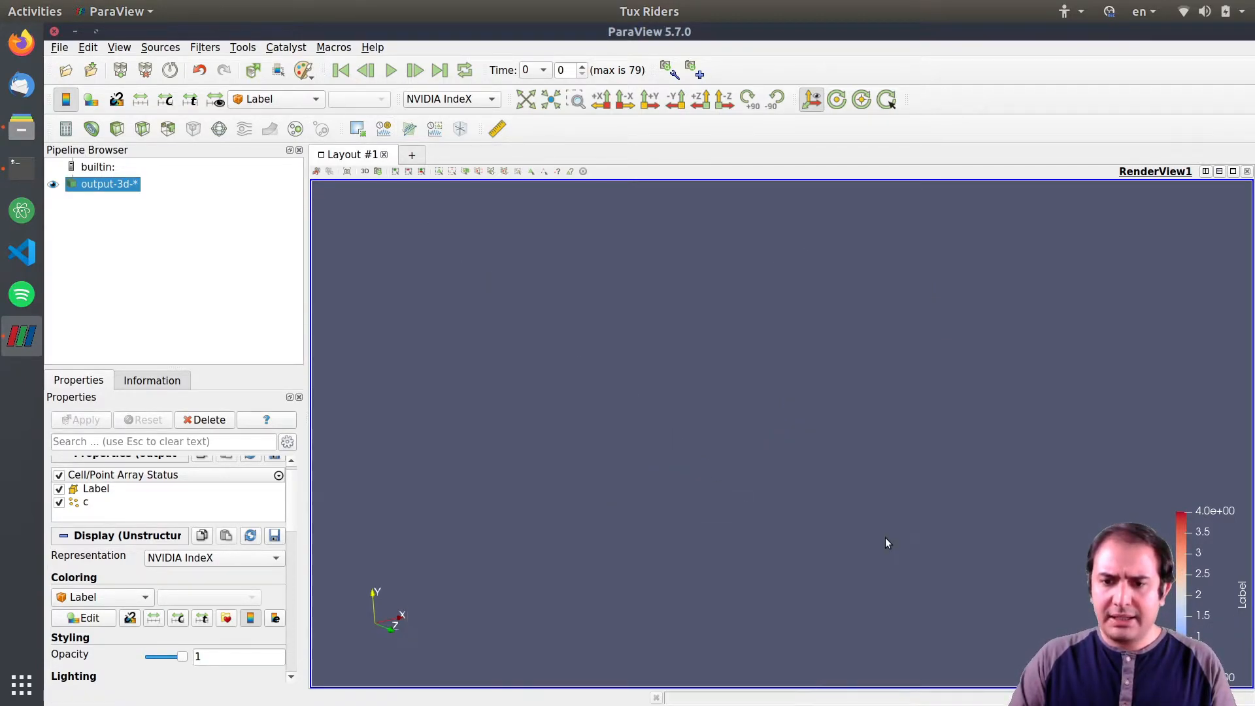
# - Colour the dataset by the c array, then clear and close the output messages
pyautogui.click(274, 99)
pyautogui.click(271, 98)
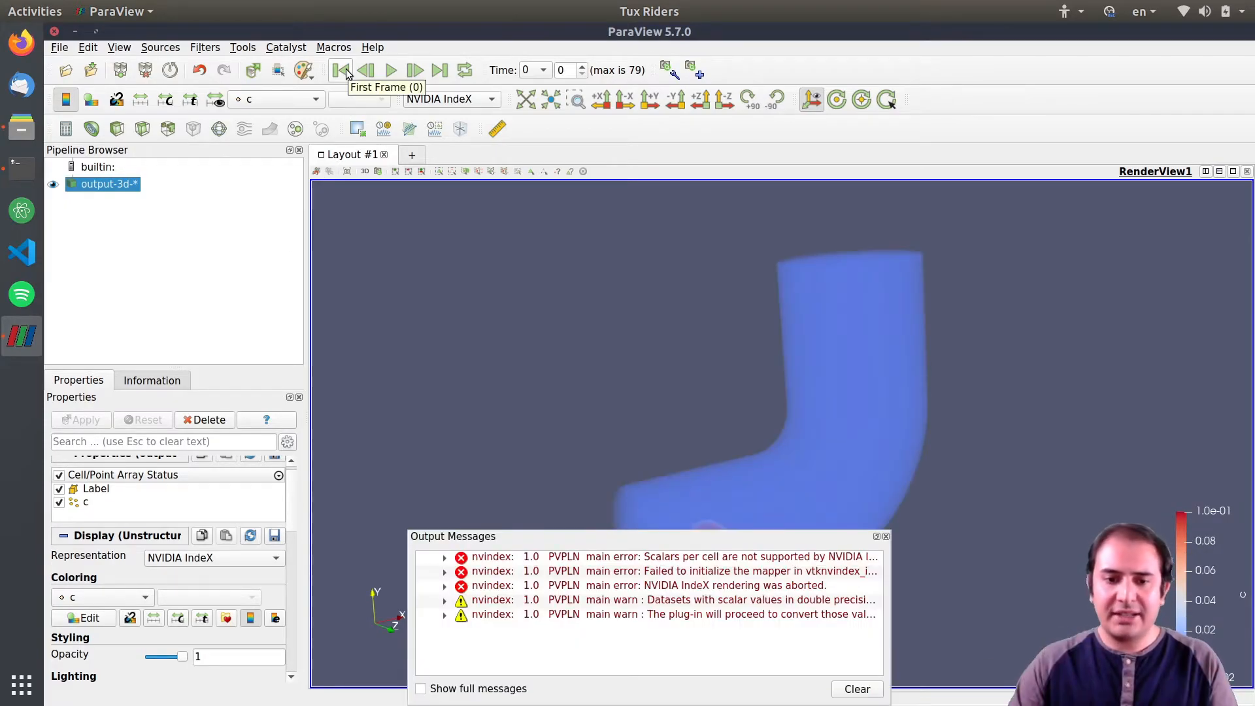
pyautogui.click(856, 689)
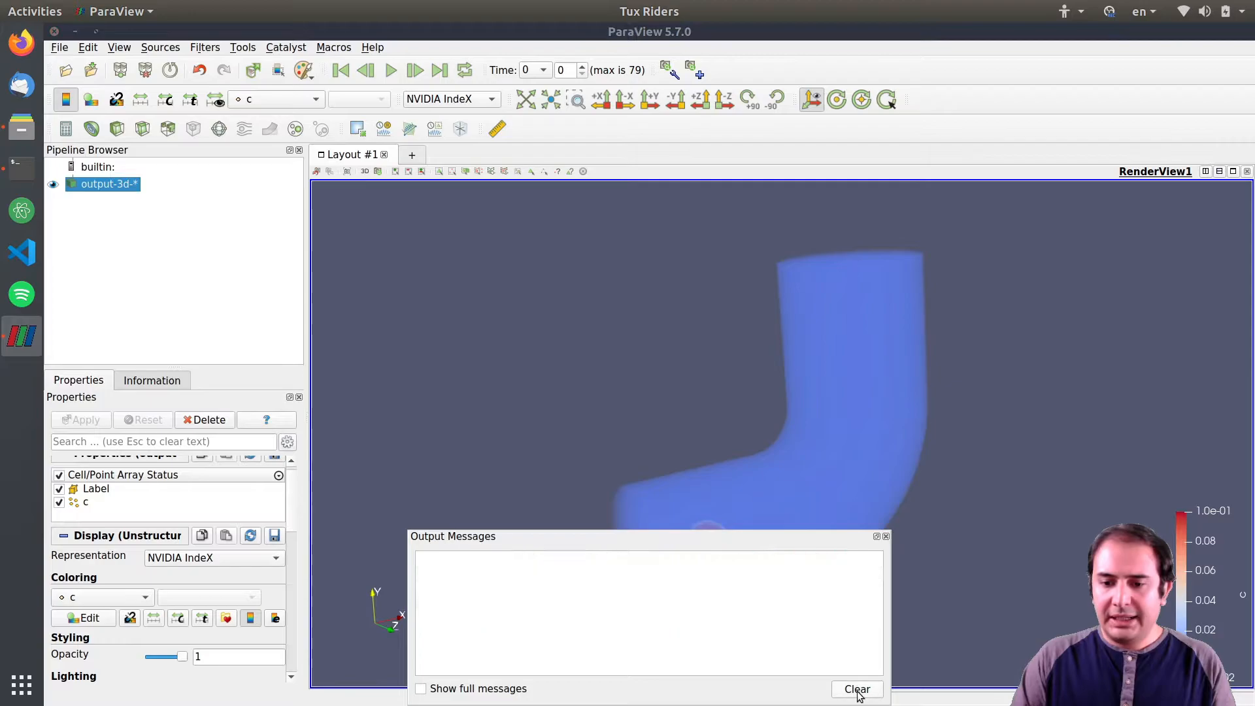
pyautogui.click(886, 537)
# - Examine the rendered pipe around the sphere up close, and review the NVIDIA IndeX display properties of the dataset
pyautogui.moveTo(713, 409); pyautogui.dragTo(717, 410)
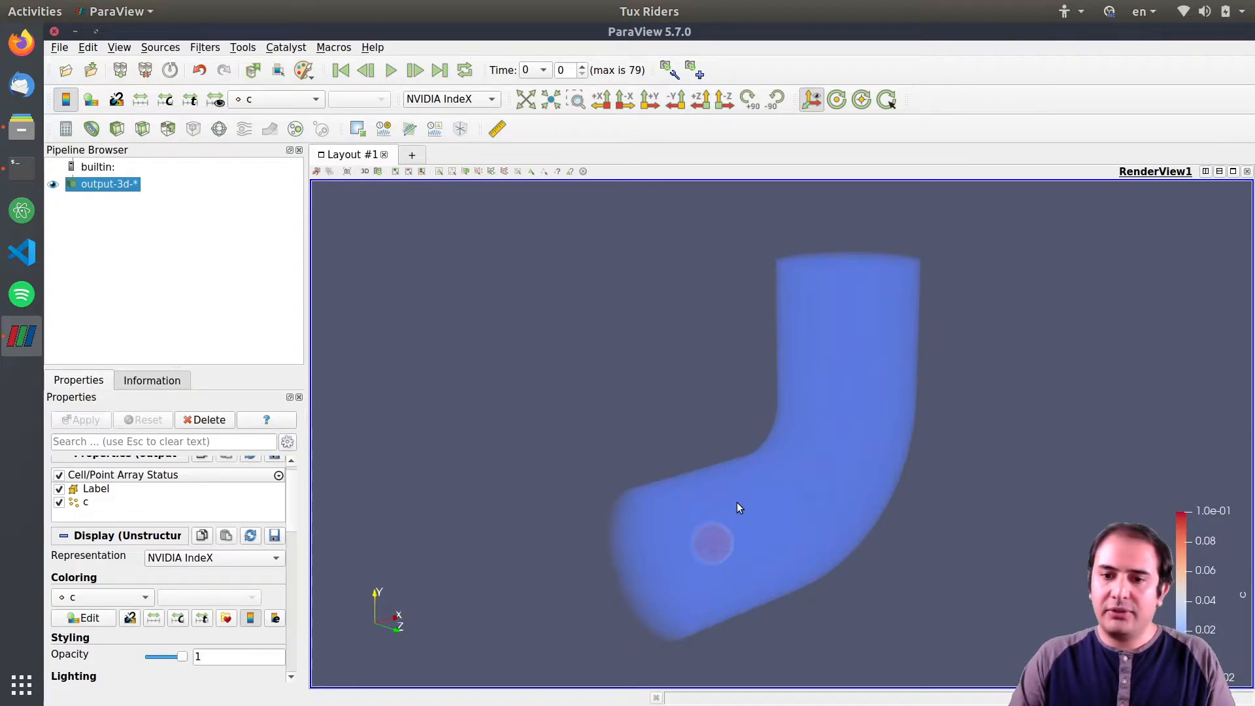
pyautogui.scroll(5, 778, 566)
pyautogui.moveTo(810, 472); pyautogui.dragTo(805, 374, button='middle')
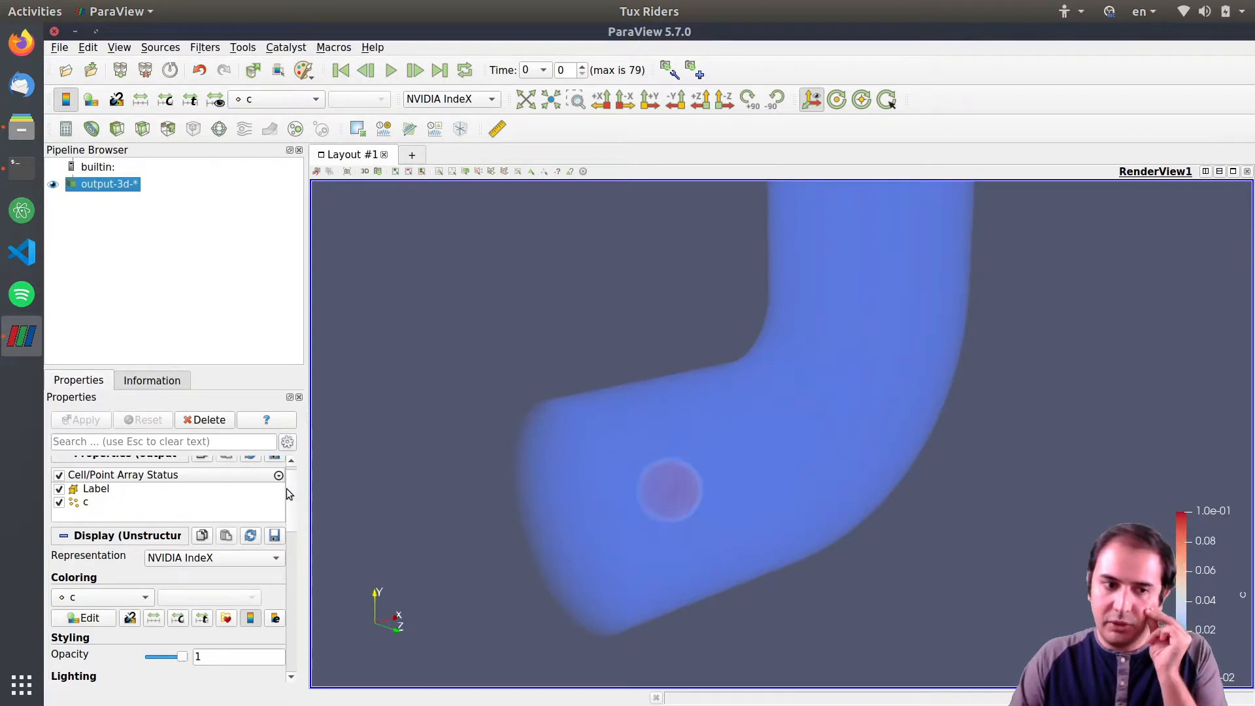
pyautogui.scroll(1, 287, 494)
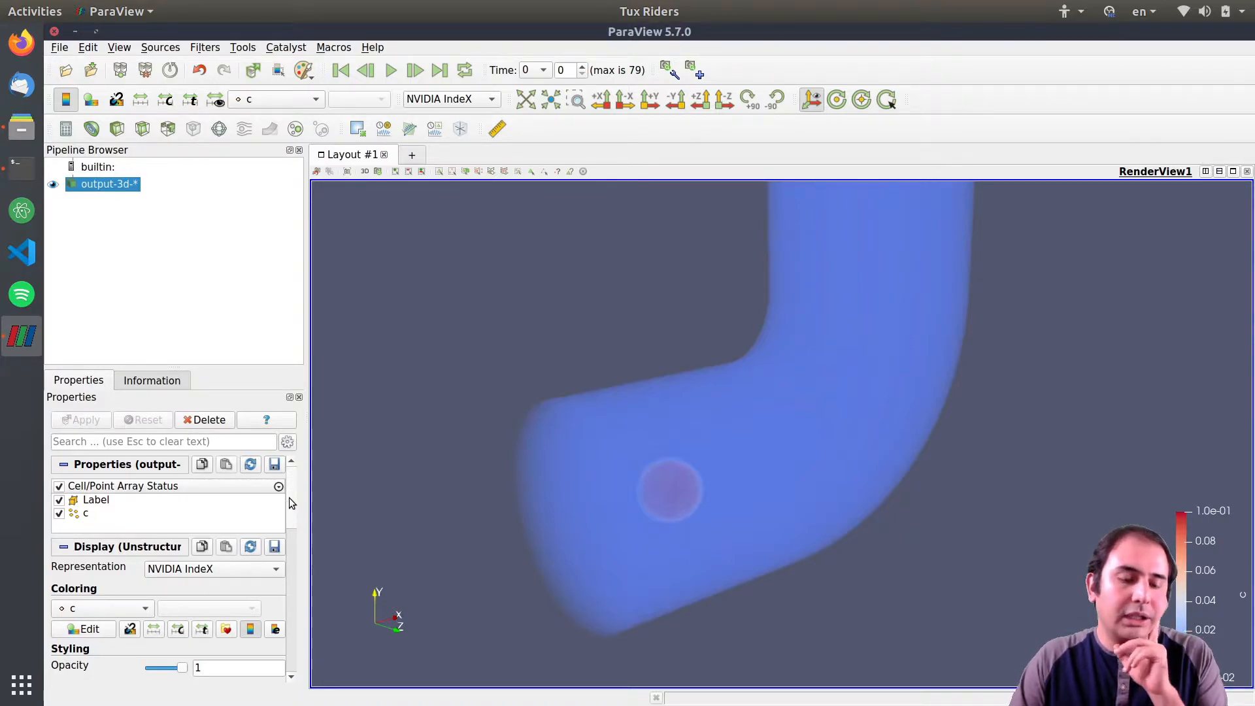
pyautogui.moveTo(292, 493); pyautogui.dragTo(304, 571)
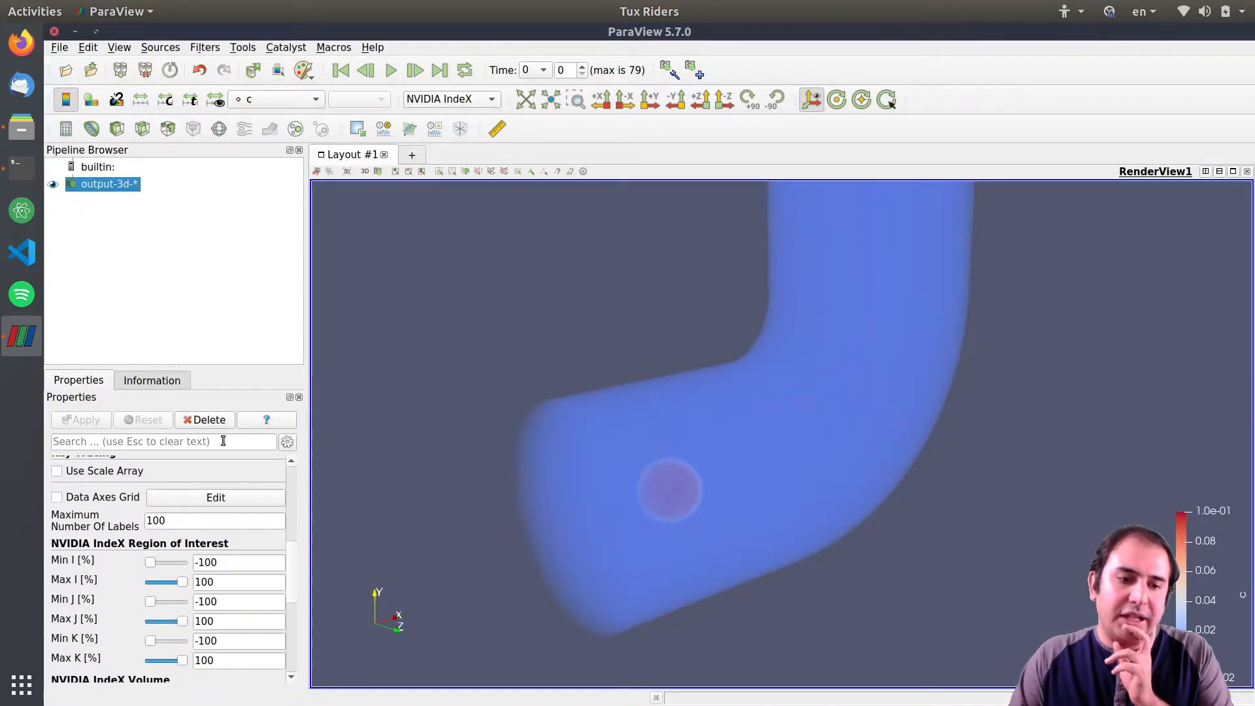
pyautogui.moveTo(290, 560)
pyautogui.mouseDown()
pyautogui.moveTo(299, 590)
pyautogui.moveTo(300, 554)
pyautogui.mouseUp()
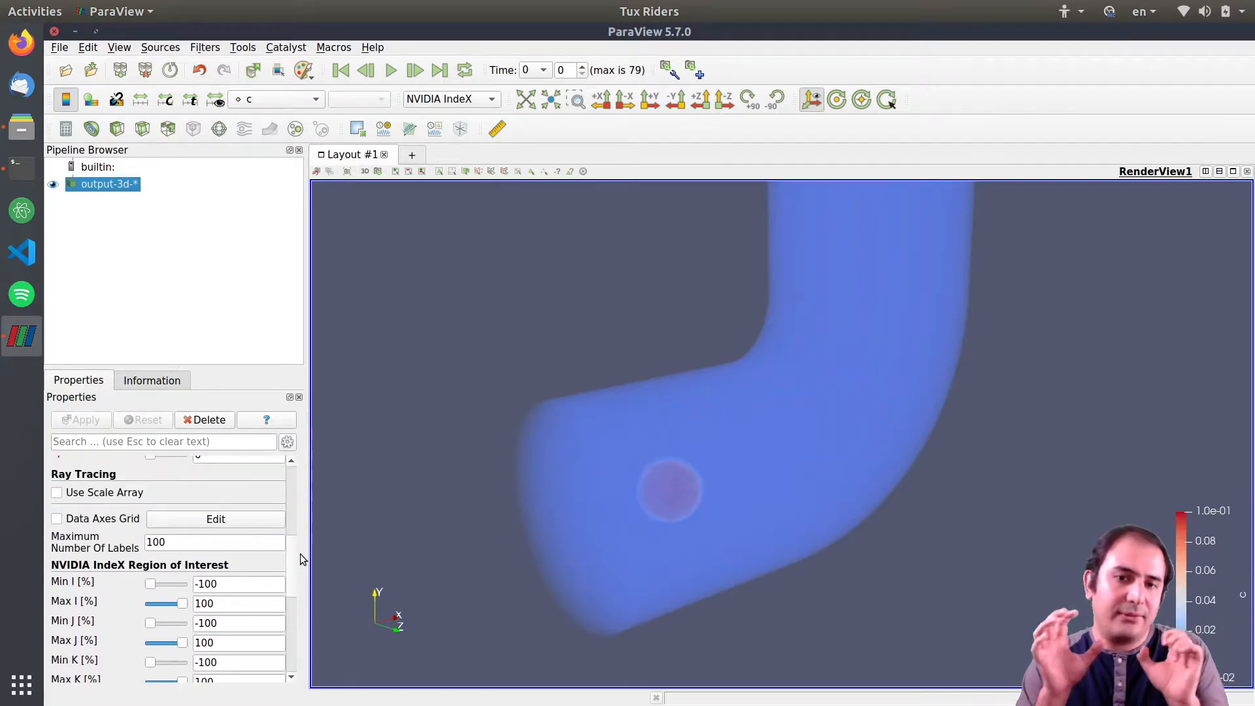
pyautogui.click(289, 444)
pyautogui.moveTo(288, 511); pyautogui.dragTo(301, 556)
pyautogui.click(286, 442)
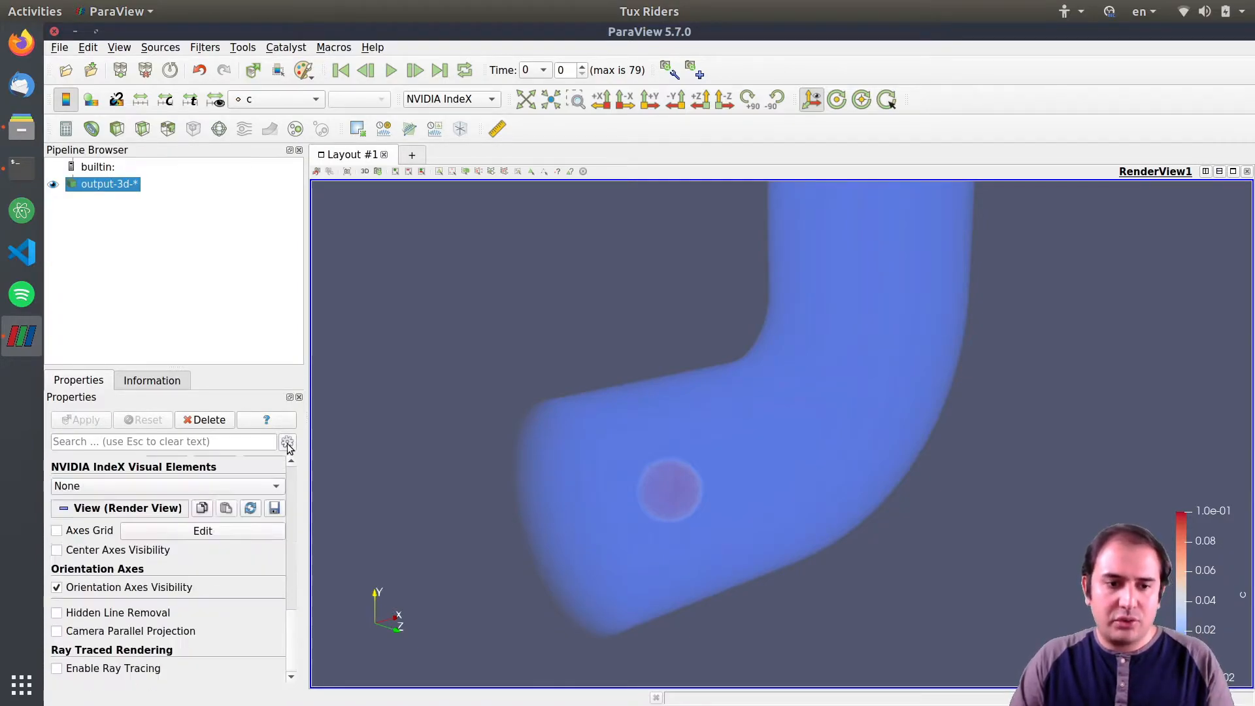
pyautogui.moveTo(290, 623); pyautogui.dragTo(296, 475)
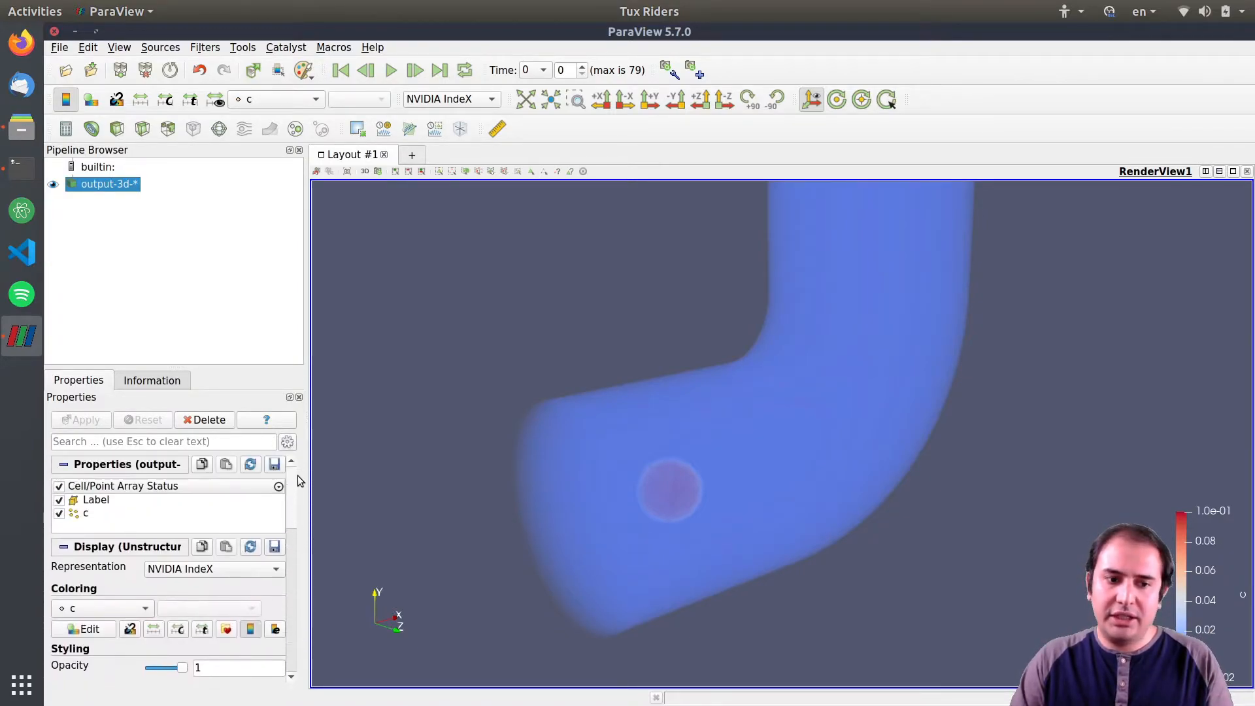
# - Apply the Rainbow Desaturated colour preset to the c array and close the preset chooser
pyautogui.click(228, 630)
pyautogui.click(426, 460)
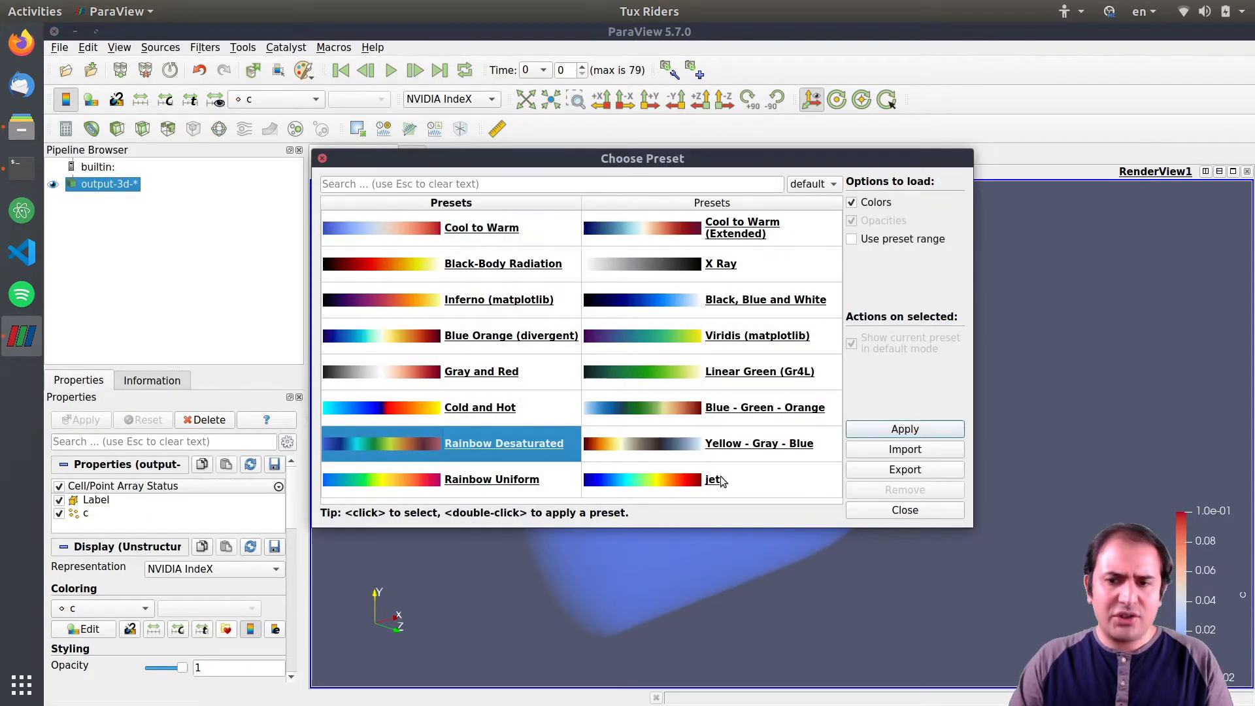
pyautogui.click(892, 431)
pyautogui.click(899, 510)
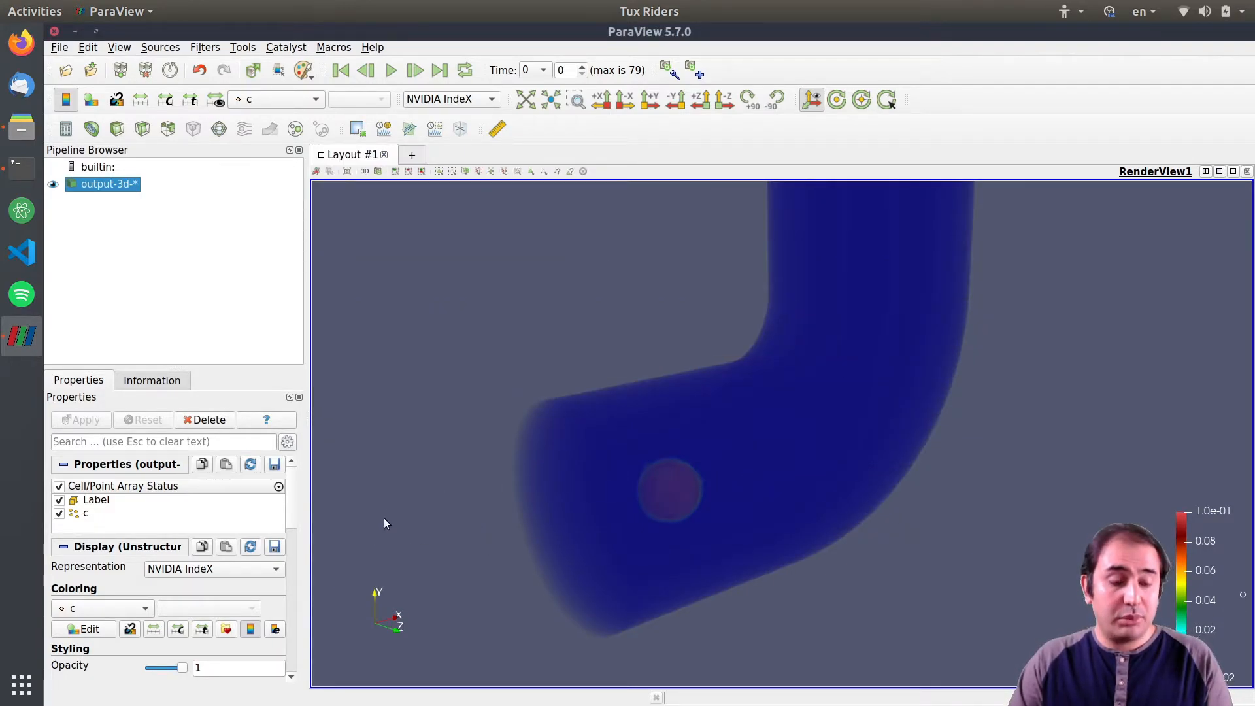
# - Open the Color Map Editor for the c array
pyautogui.scroll(-2, 295, 514)
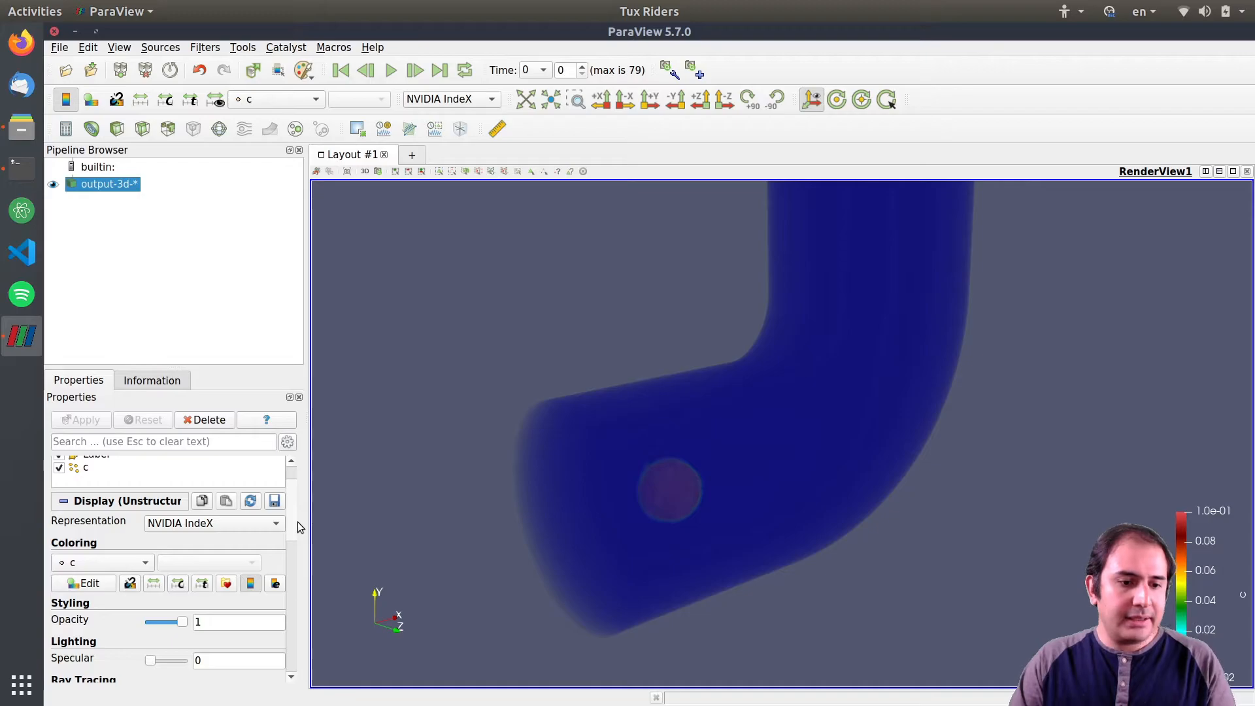
pyautogui.scroll(-2, 296, 522)
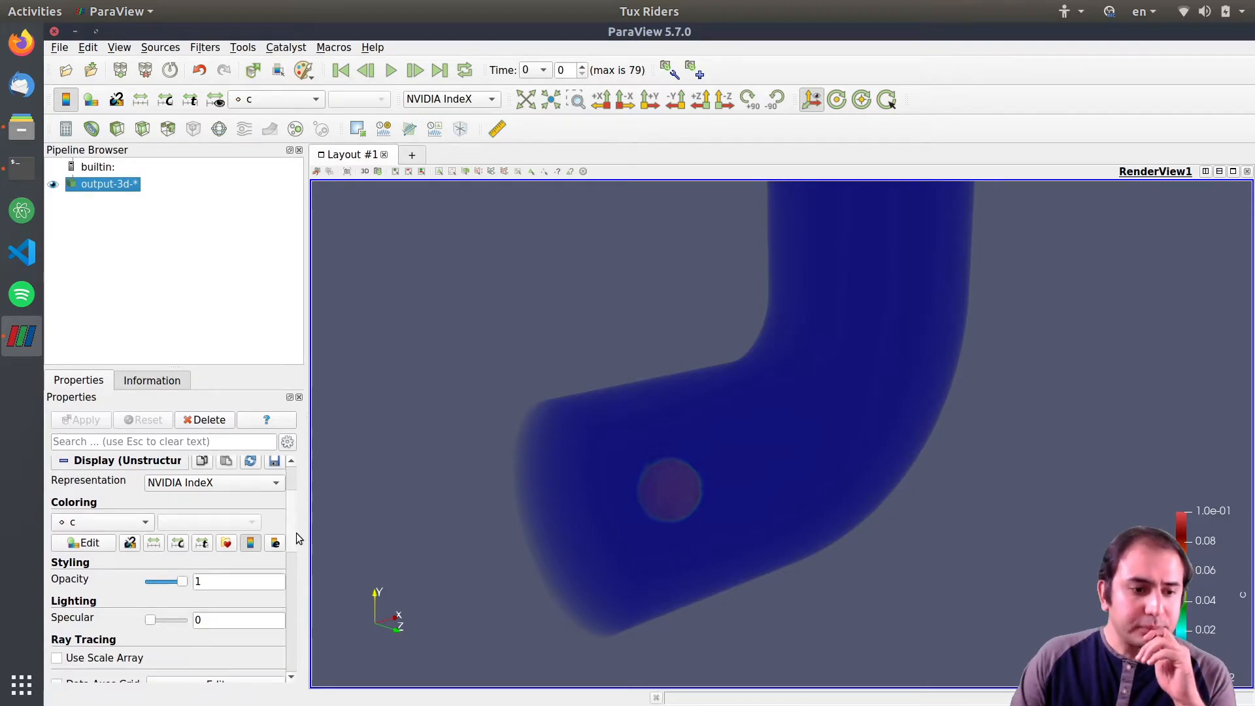
pyautogui.click(86, 543)
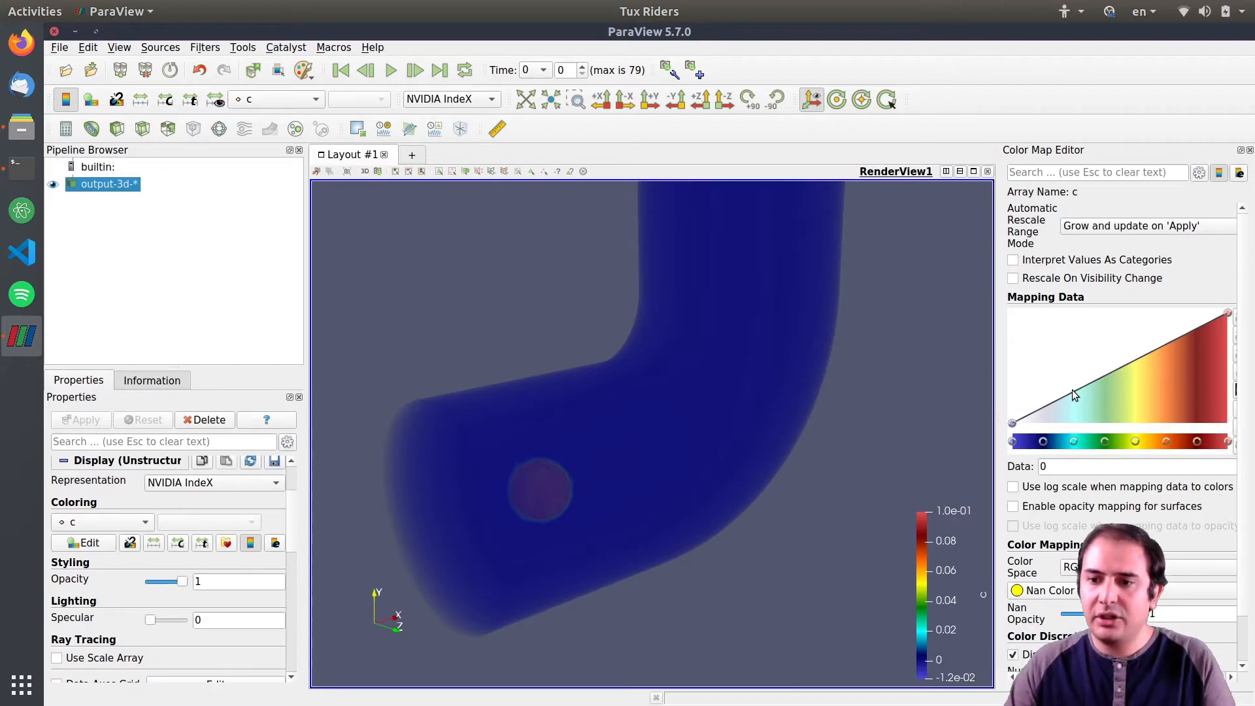
# - Play render.mp4 from the fluid_flow_convection folder as a visual reference, and return to ParaView
pyautogui.click(21, 127)
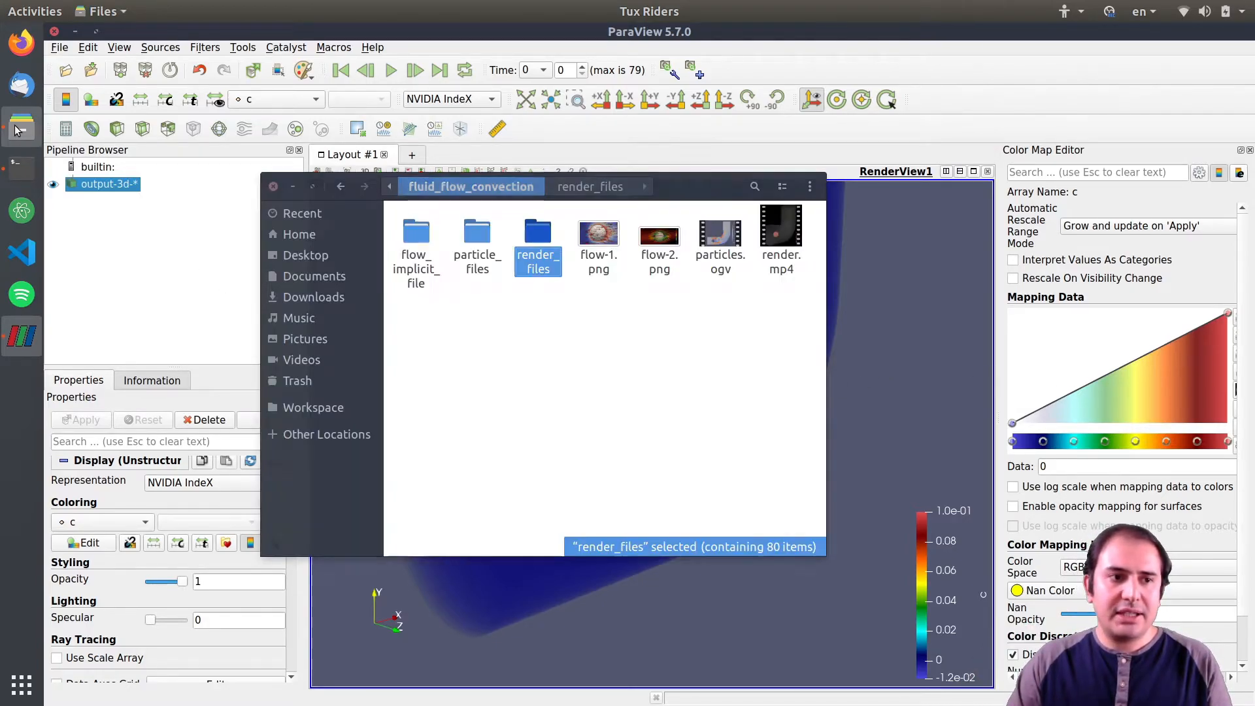
pyautogui.doubleClick(785, 234)
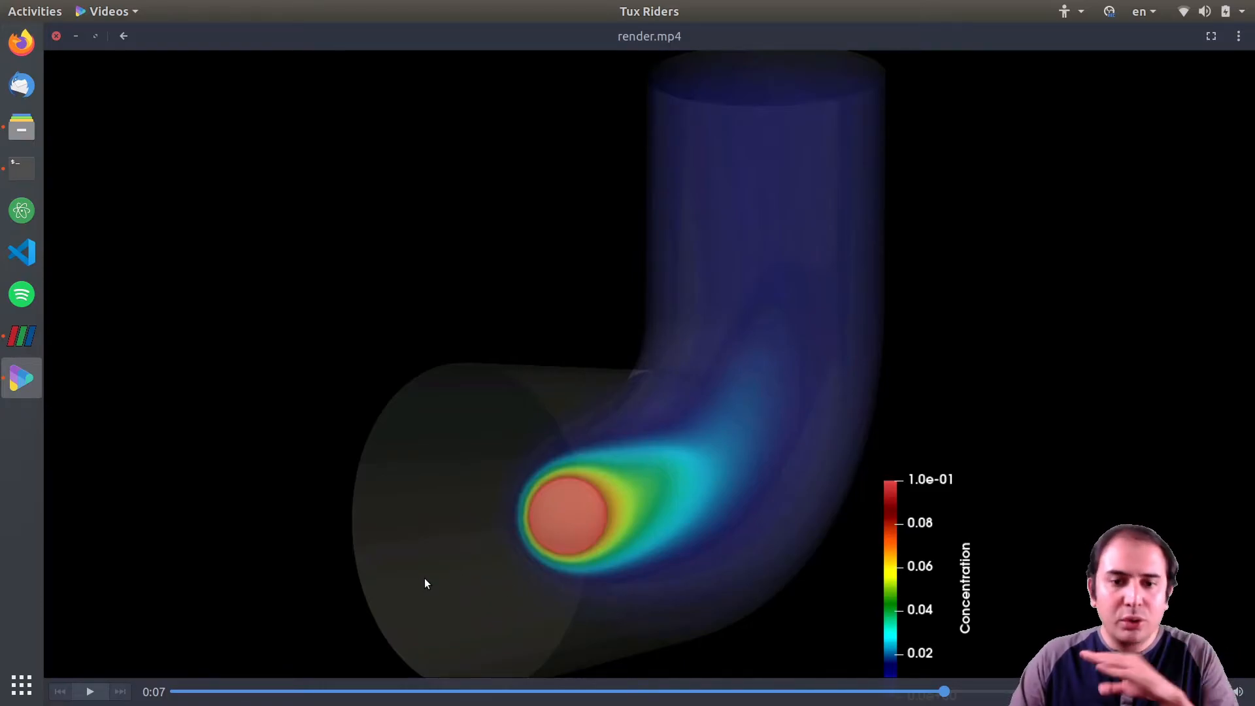
pyautogui.hotkey('alt', 'Tab')
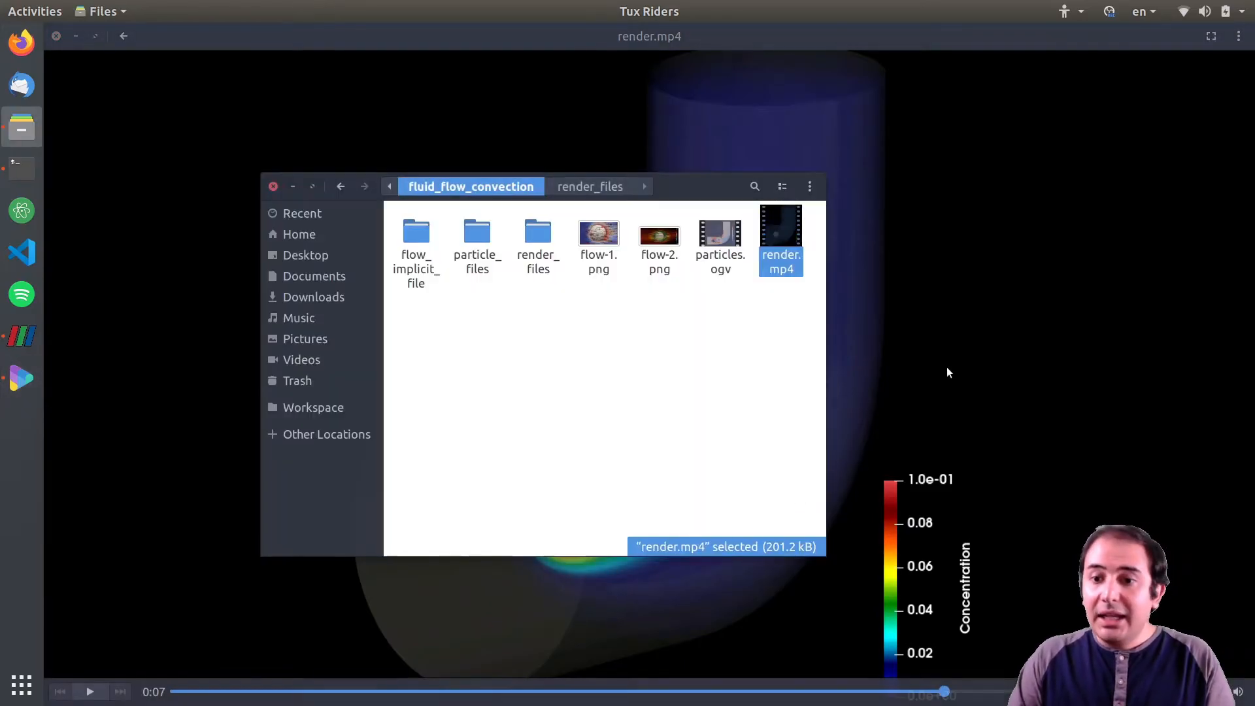
pyautogui.click(161, 236)
pyautogui.click(17, 337)
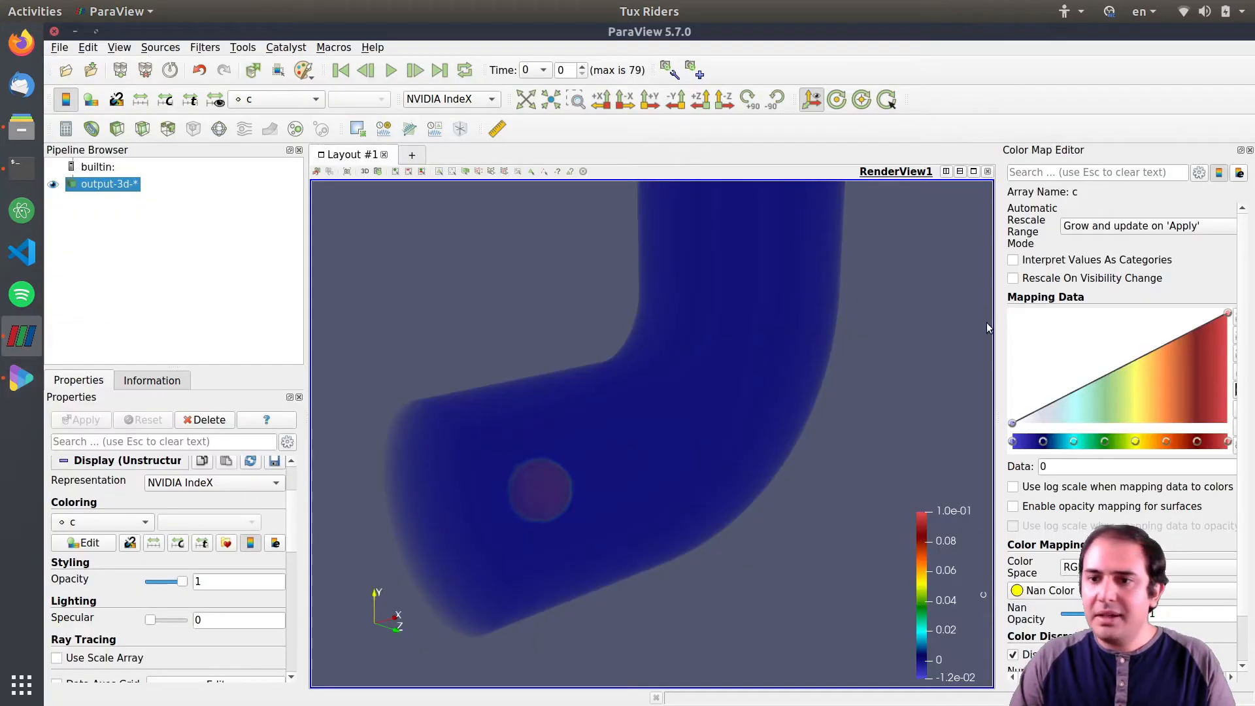
# - Add two control points to the opacity curve of c, one at about 0.026 with opacity 0.024 and a low one in the orange range
pyautogui.click(1049, 407)
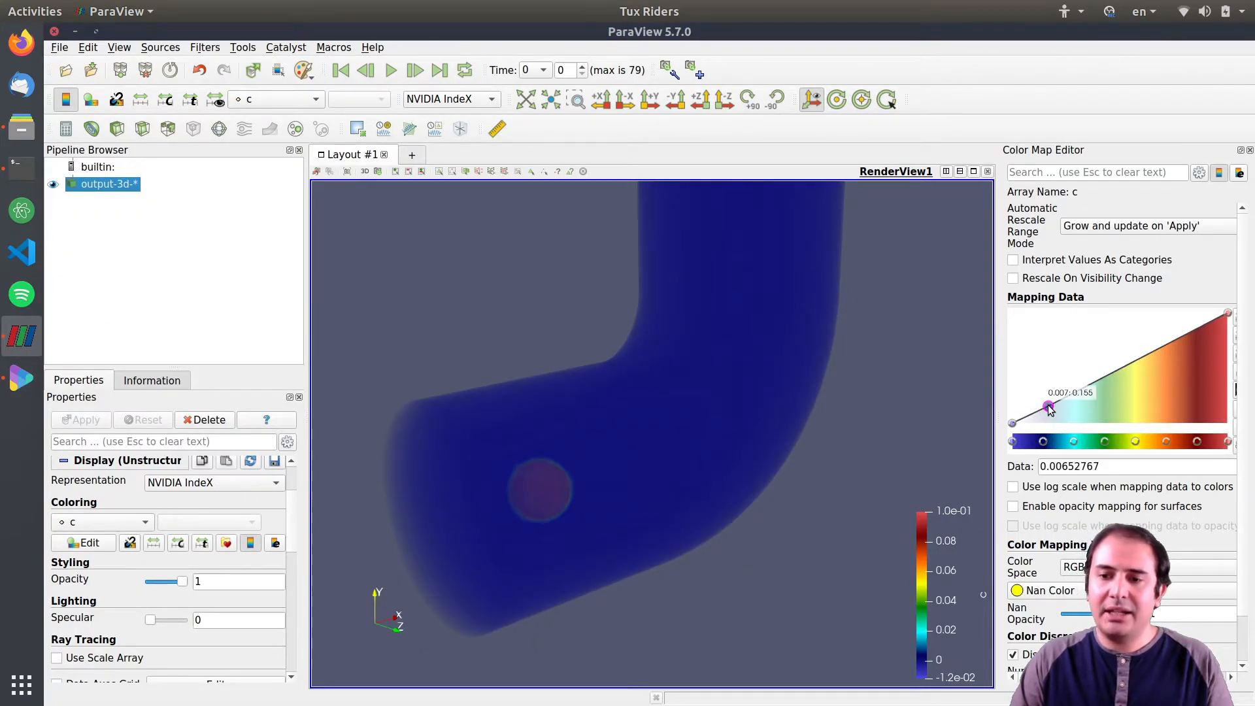
pyautogui.moveTo(1049, 406); pyautogui.dragTo(1059, 417)
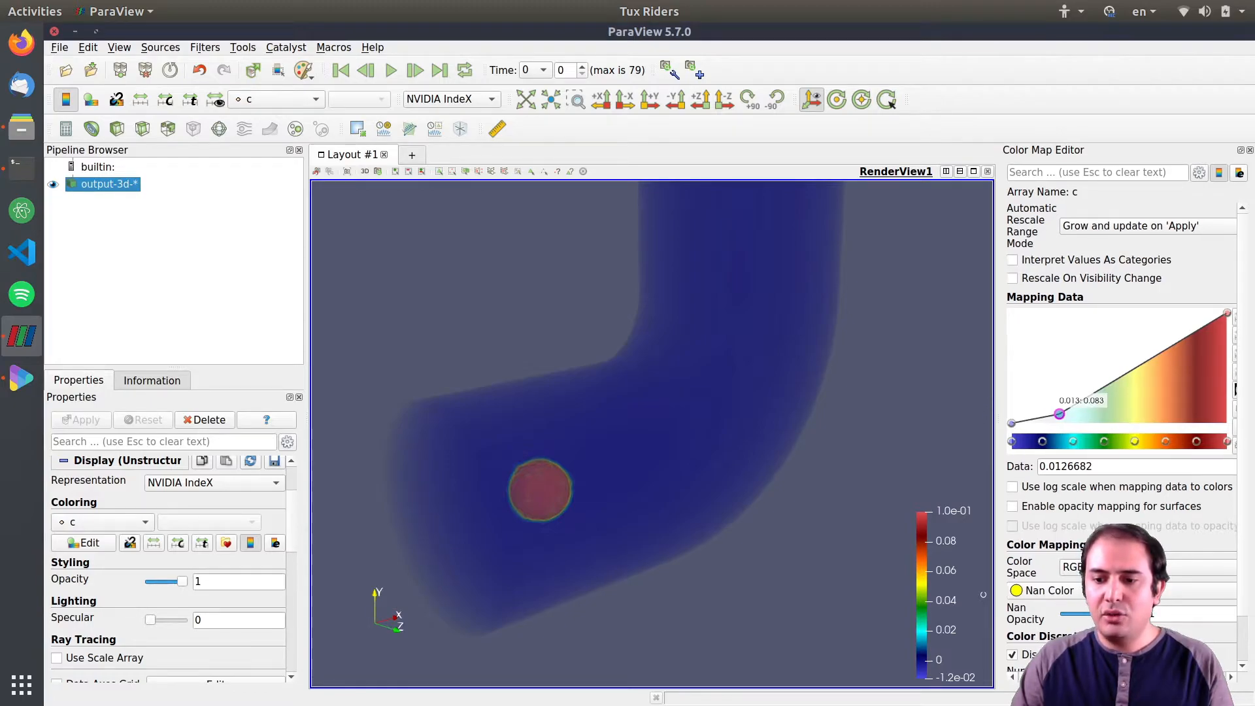
pyautogui.moveTo(1121, 677); pyautogui.dragTo(1140, 677)
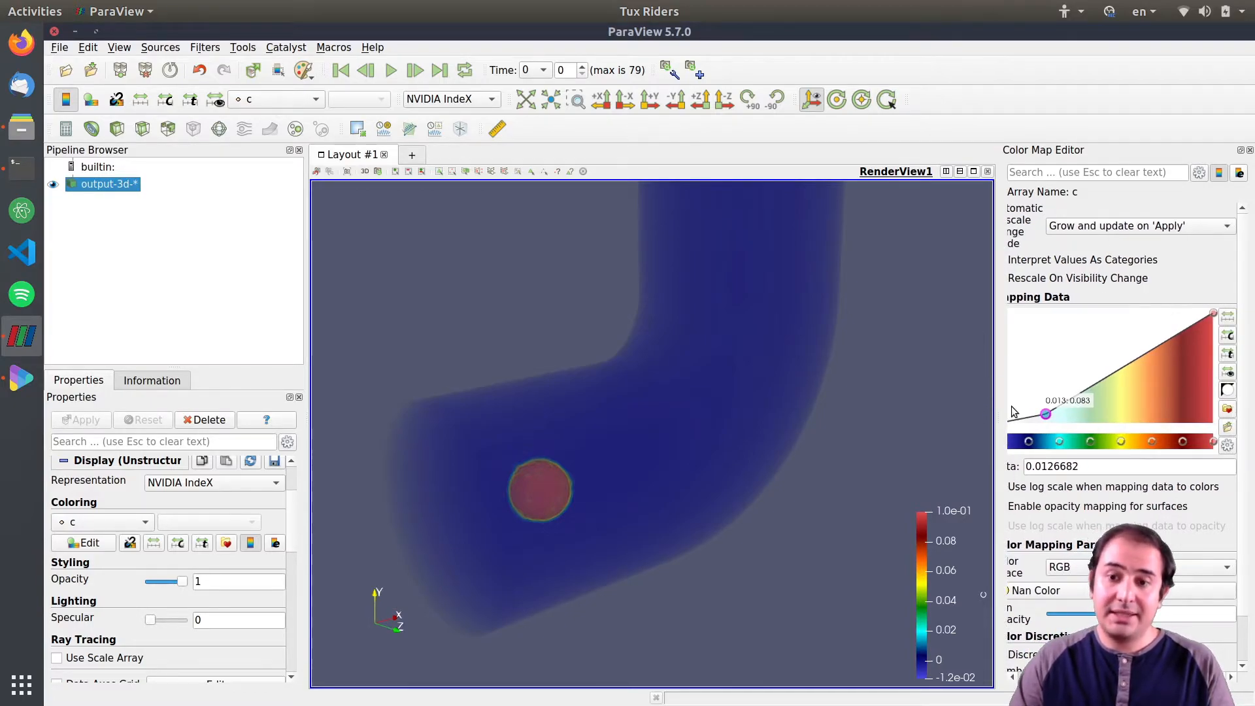
pyautogui.click(1124, 363)
pyautogui.moveTo(1133, 378)
pyautogui.mouseDown()
pyautogui.moveTo(1150, 409)
pyautogui.moveTo(1148, 397)
pyautogui.mouseUp()
pyautogui.click(1046, 413)
pyautogui.moveTo(1048, 412); pyautogui.dragTo(1069, 418)
# - Jump the simulation to time step 20, close the output messages, and view the plume behind the sphere up close
pyautogui.moveTo(750, 573); pyautogui.dragTo(744, 541)
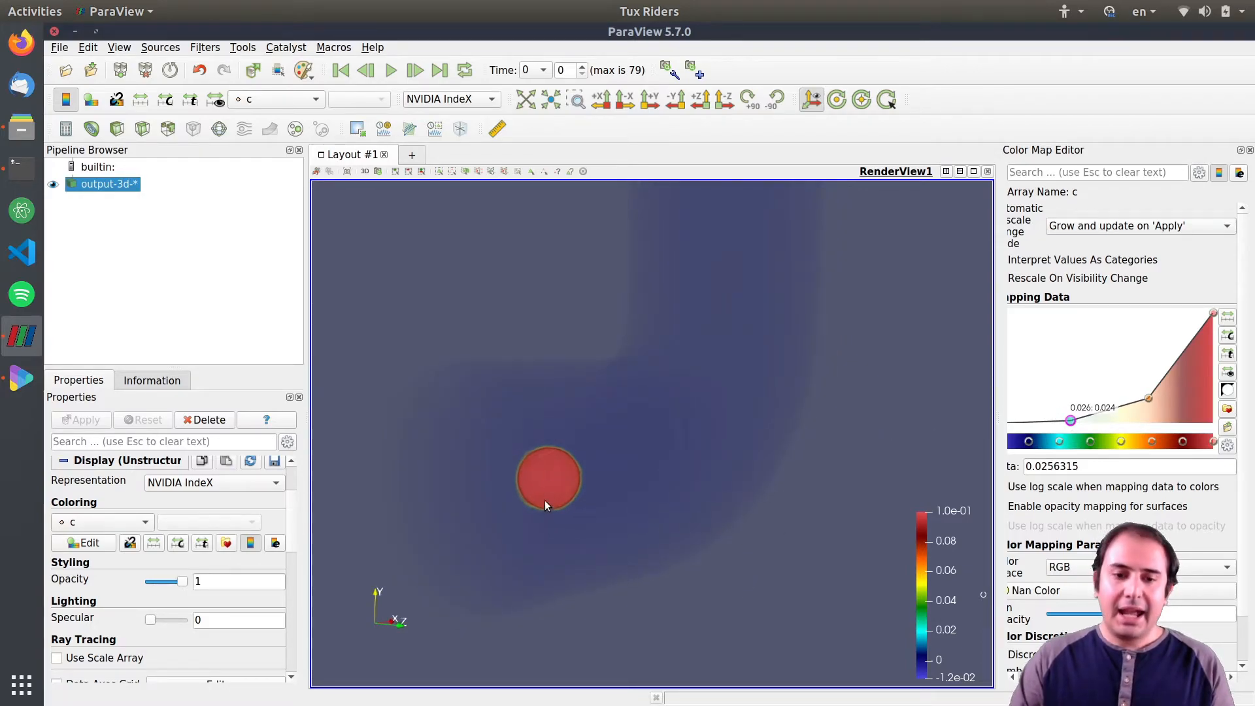
pyautogui.moveTo(590, 520)
pyautogui.mouseDown()
pyautogui.moveTo(611, 535)
pyautogui.moveTo(595, 516)
pyautogui.mouseUp()
pyautogui.moveTo(564, 458); pyautogui.dragTo(680, 415)
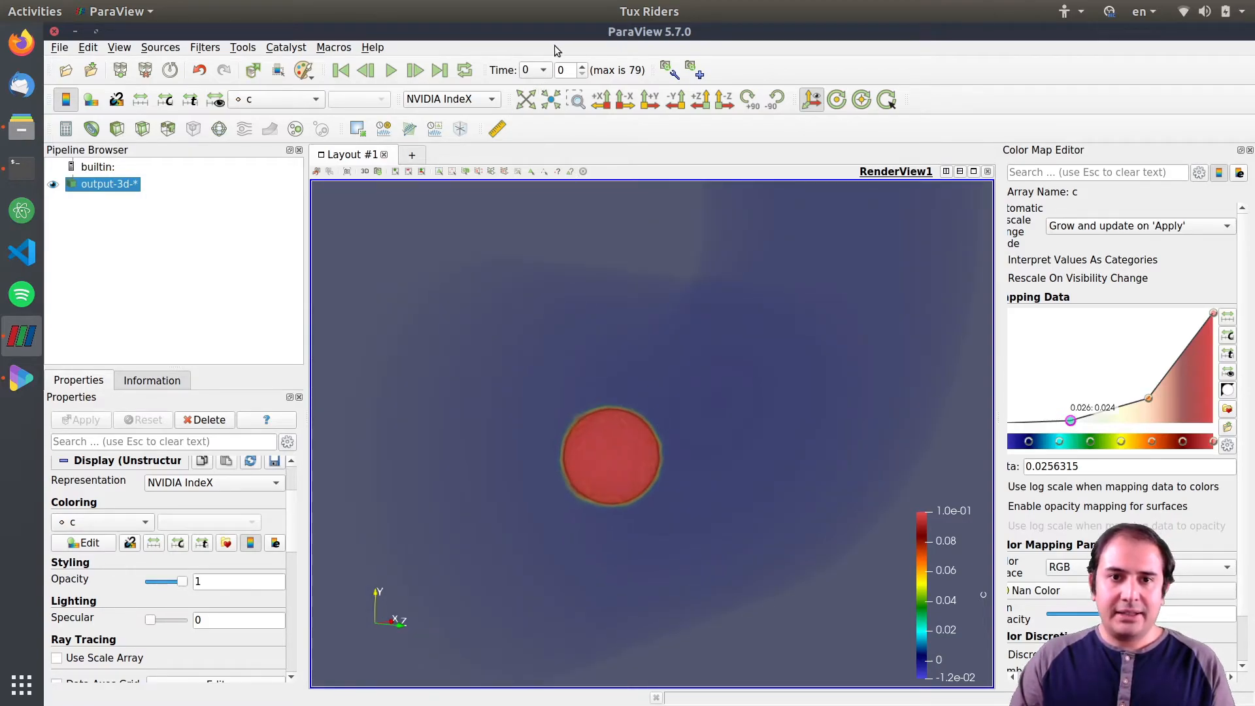
pyautogui.click(536, 70)
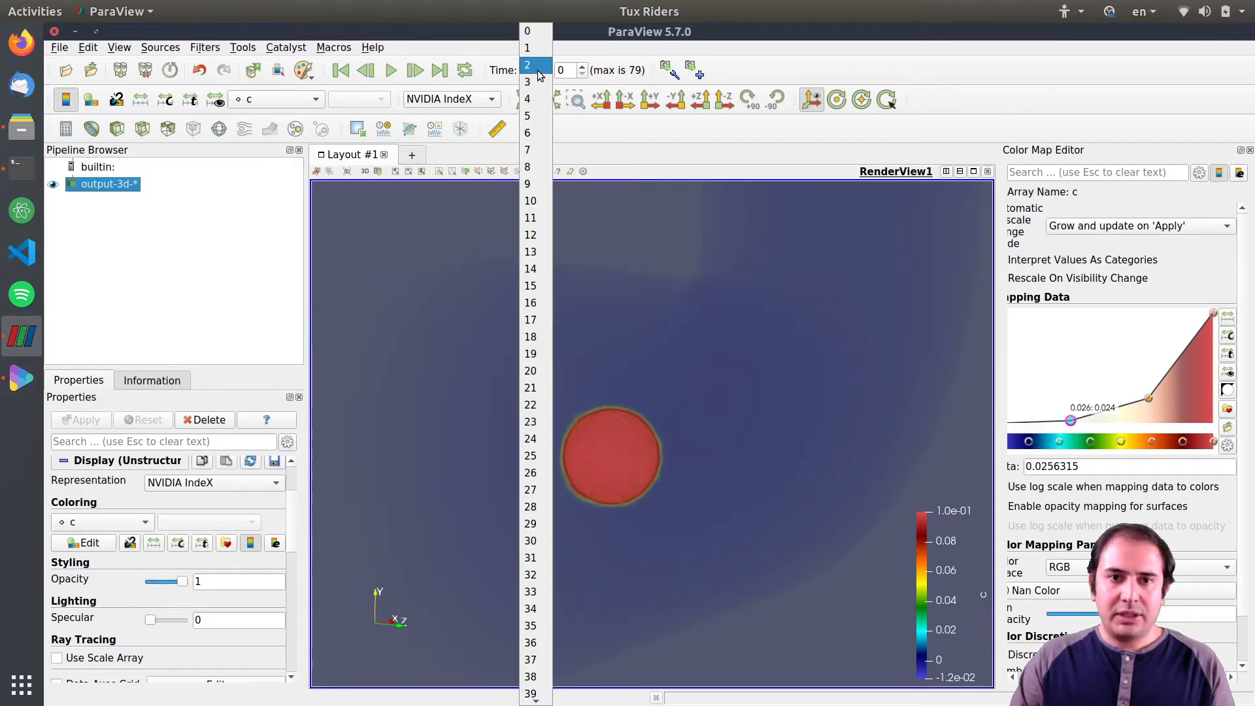
pyautogui.click(530, 371)
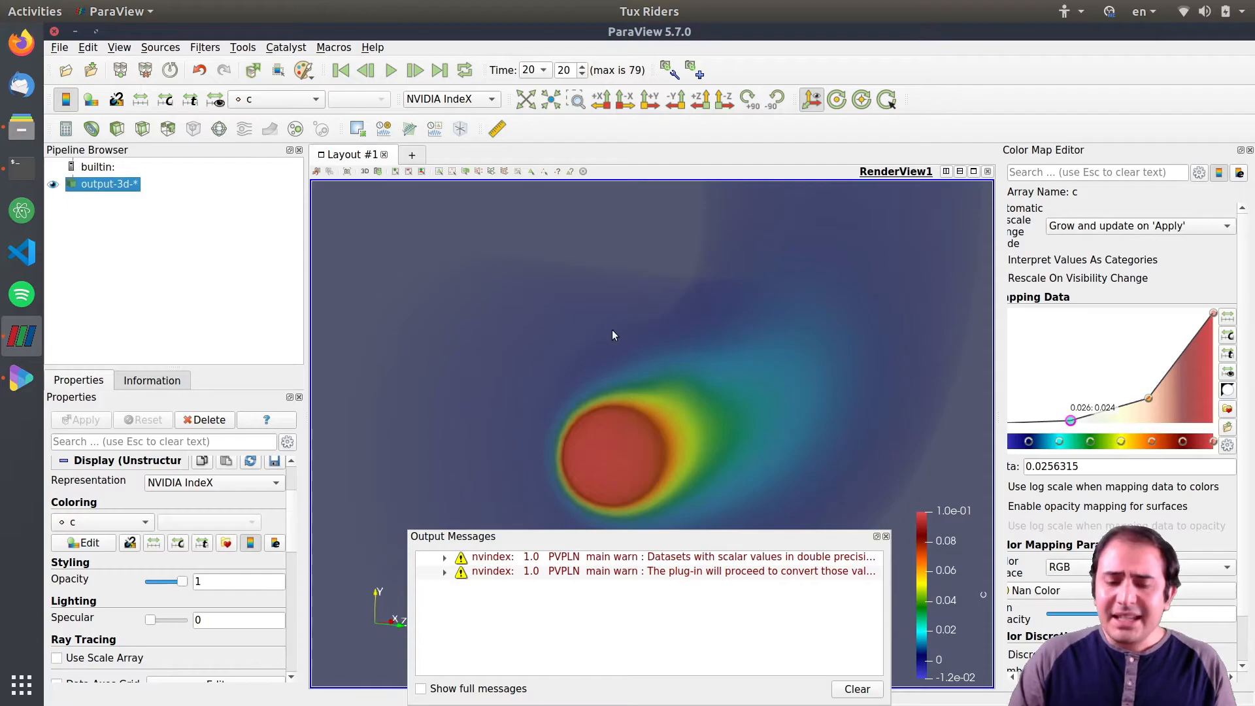
pyautogui.click(885, 536)
pyautogui.moveTo(656, 425); pyautogui.dragTo(649, 425)
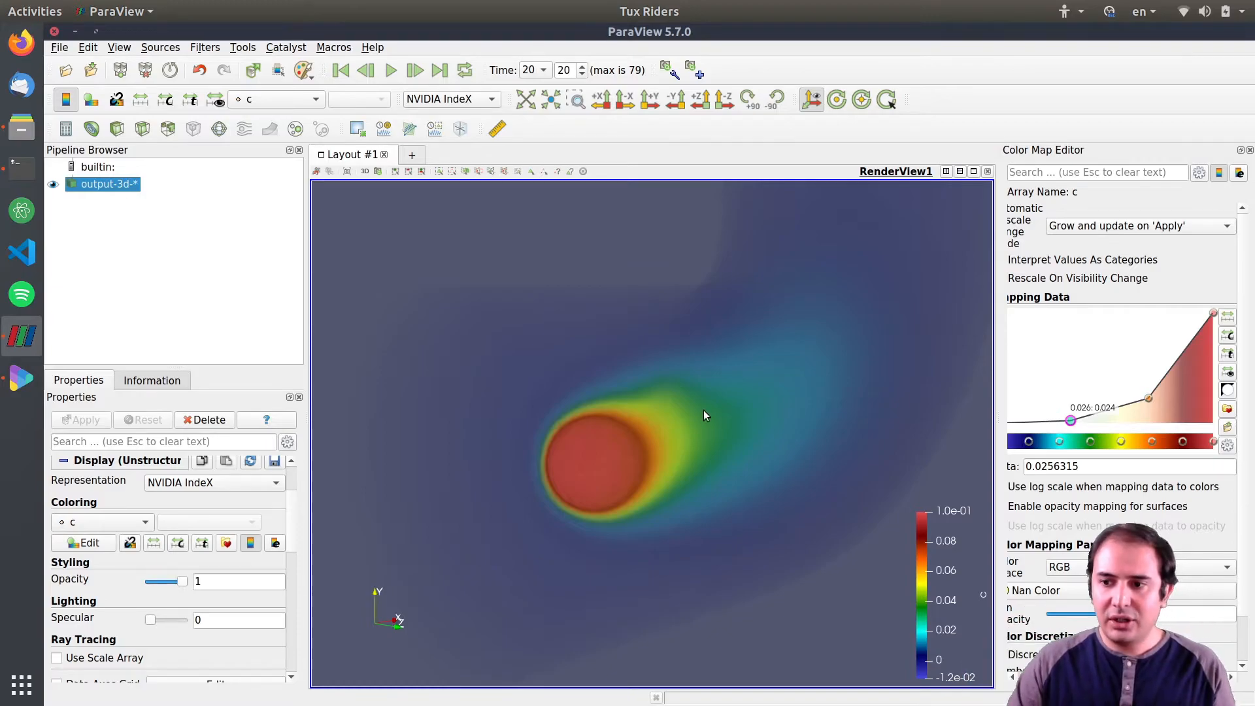
# - Move the orange-range opacity point of c to about 0.064 with opacity 0.143, and add a point at 0.094 with opacity 0.446
pyautogui.moveTo(1149, 399)
pyautogui.mouseDown()
pyautogui.moveTo(1169, 403)
pyautogui.moveTo(1145, 410)
pyautogui.mouseUp()
pyautogui.click(1179, 362)
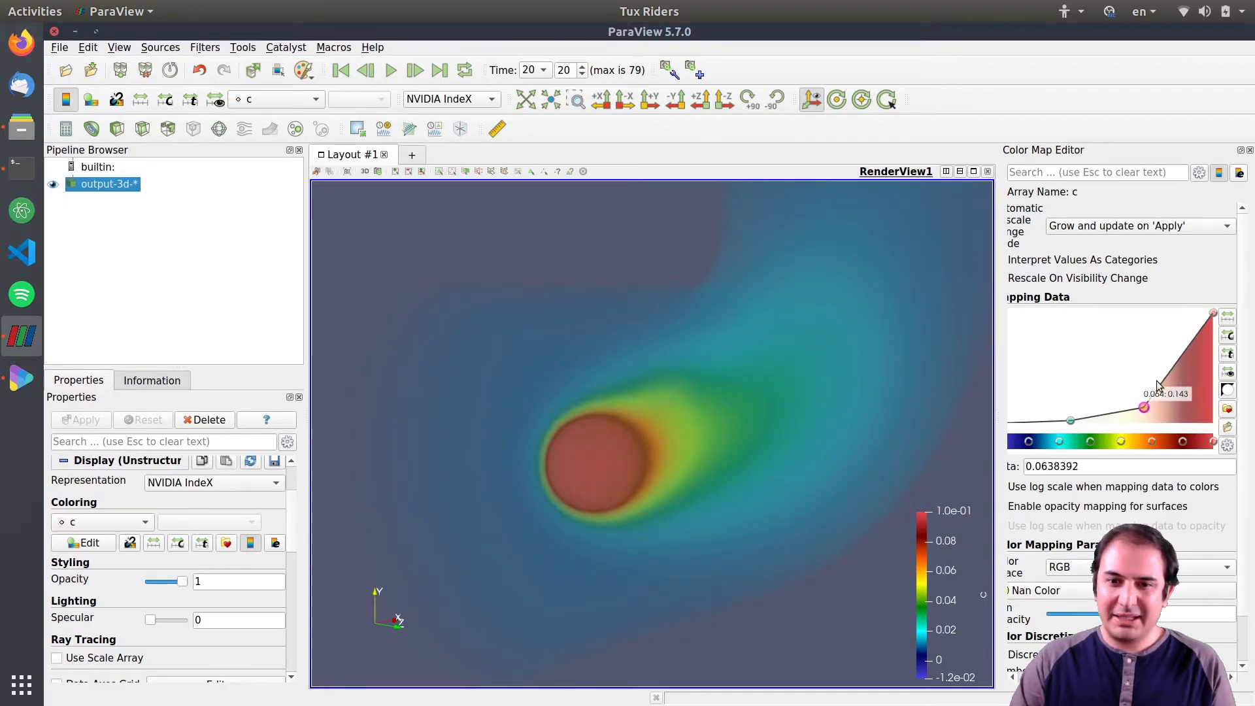
pyautogui.moveTo(1182, 357); pyautogui.dragTo(1201, 379)
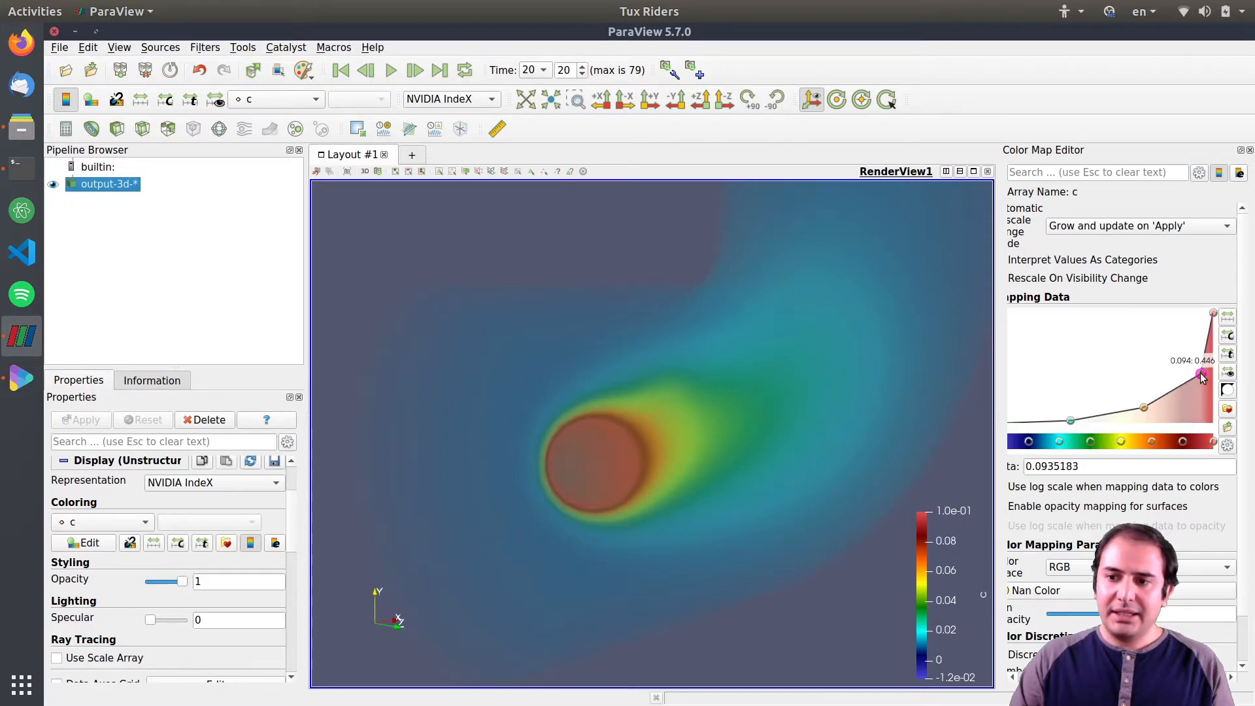
# - Check the reference video render.mp4 in the video player and return to ParaView
pyautogui.click(21, 129)
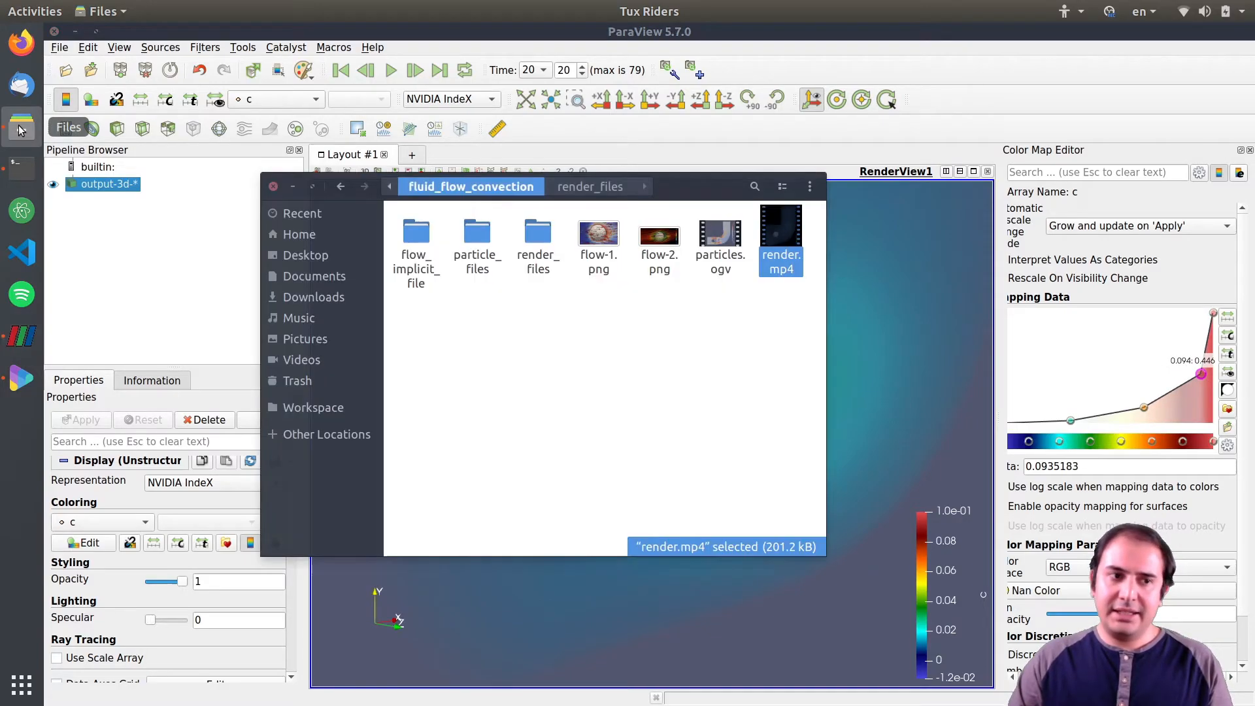
pyautogui.click(29, 377)
pyautogui.hotkey('alt', 'Tab')
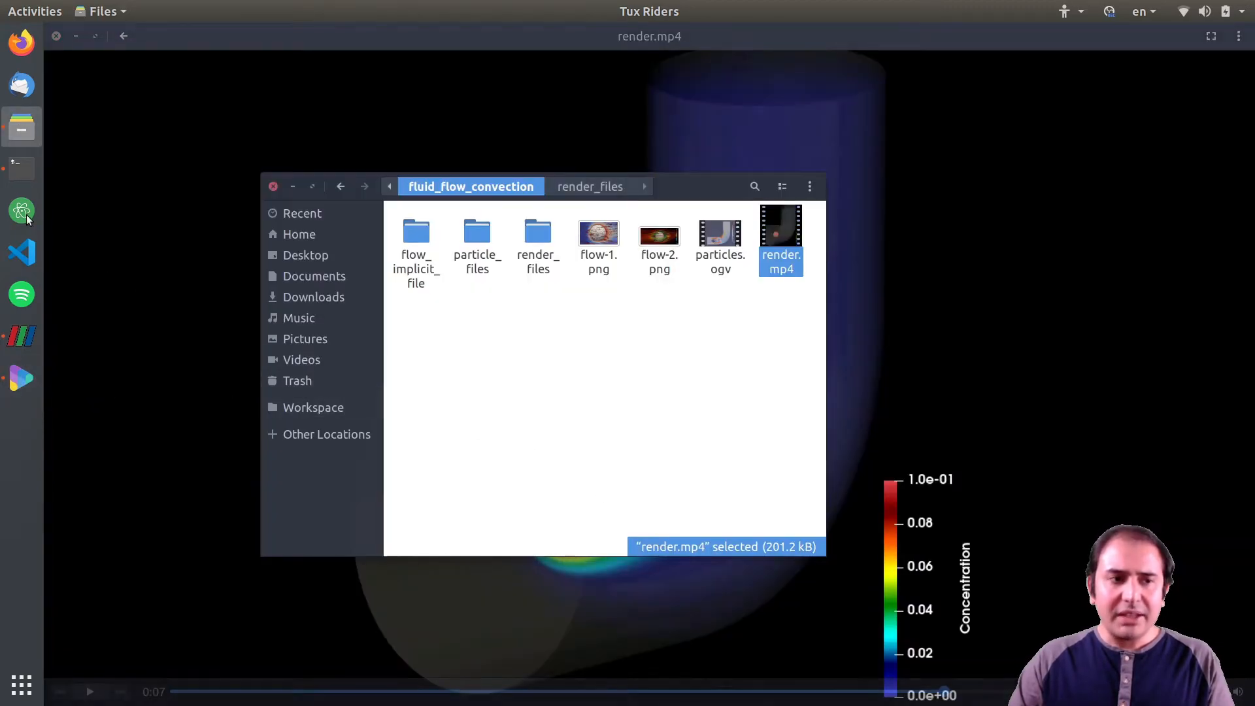
pyautogui.hotkey('alt', 'Tab')
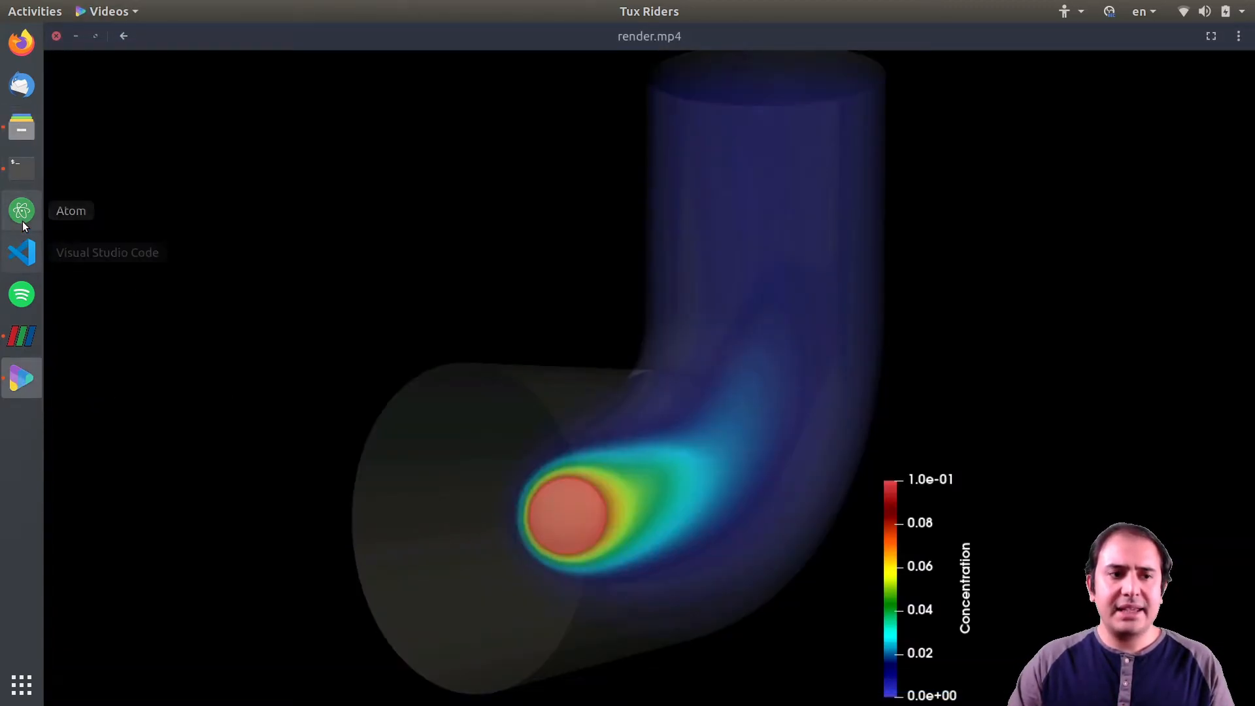
pyautogui.click(21, 336)
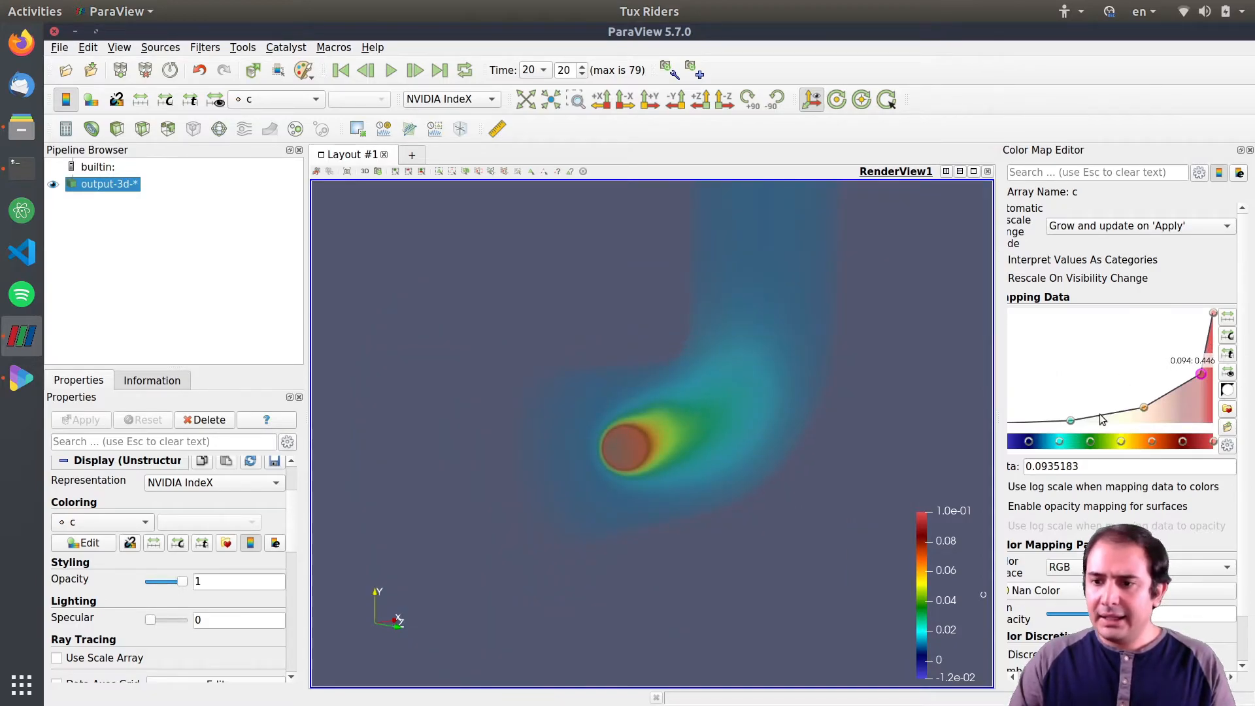
# - Reshape c's opacity curve with 0 at 0.026, about 0.3 at 0.080 and 0.542 at 0.094, and move its colour legend higher in the render view
pyautogui.moveTo(1071, 422); pyautogui.dragTo(1071, 424)
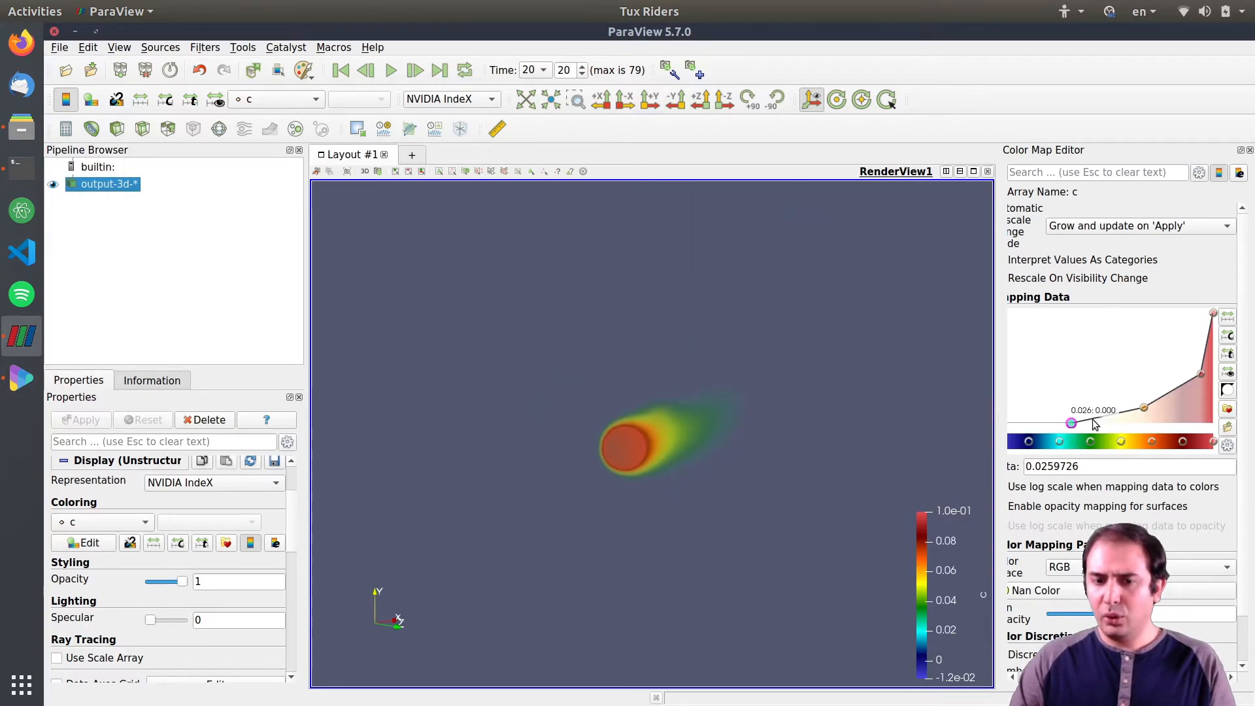
pyautogui.moveTo(932, 518); pyautogui.dragTo(914, 243)
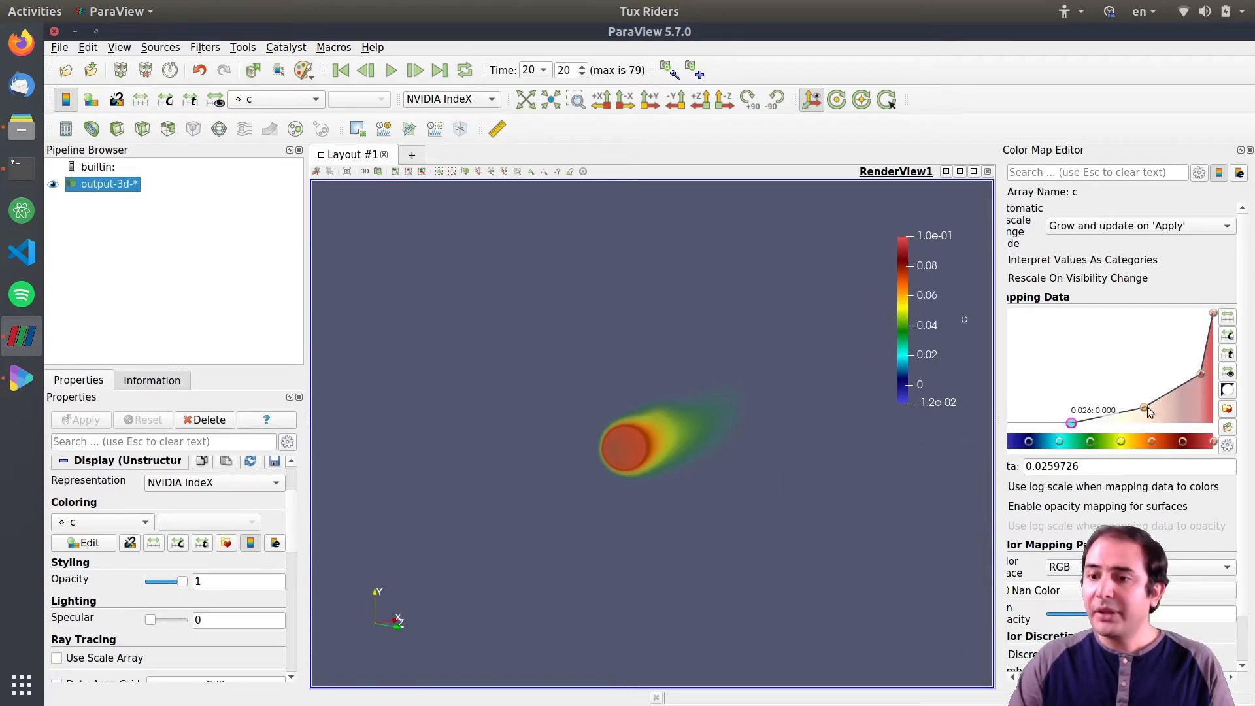
pyautogui.click(1174, 390)
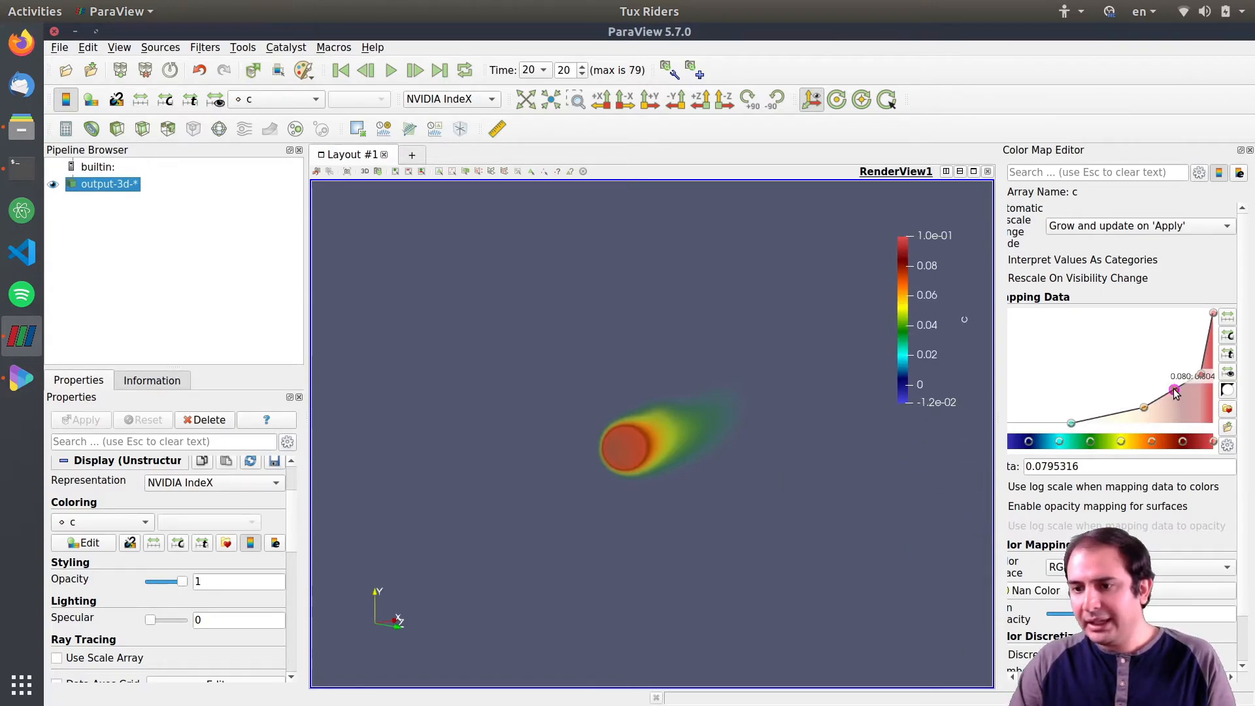
pyautogui.click(1201, 365)
pyautogui.moveTo(1202, 367); pyautogui.dragTo(1203, 364)
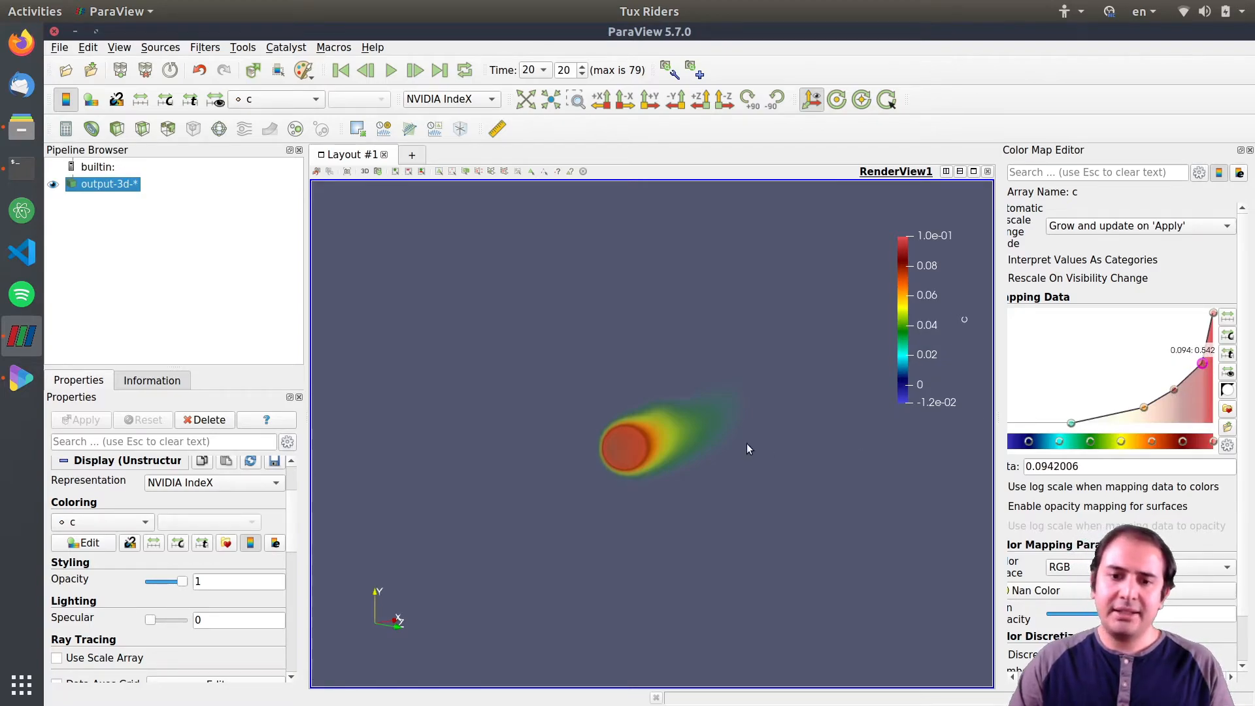
# - Jump the simulation to time step 33 and close the output messages
pyautogui.scroll(6, 671, 538)
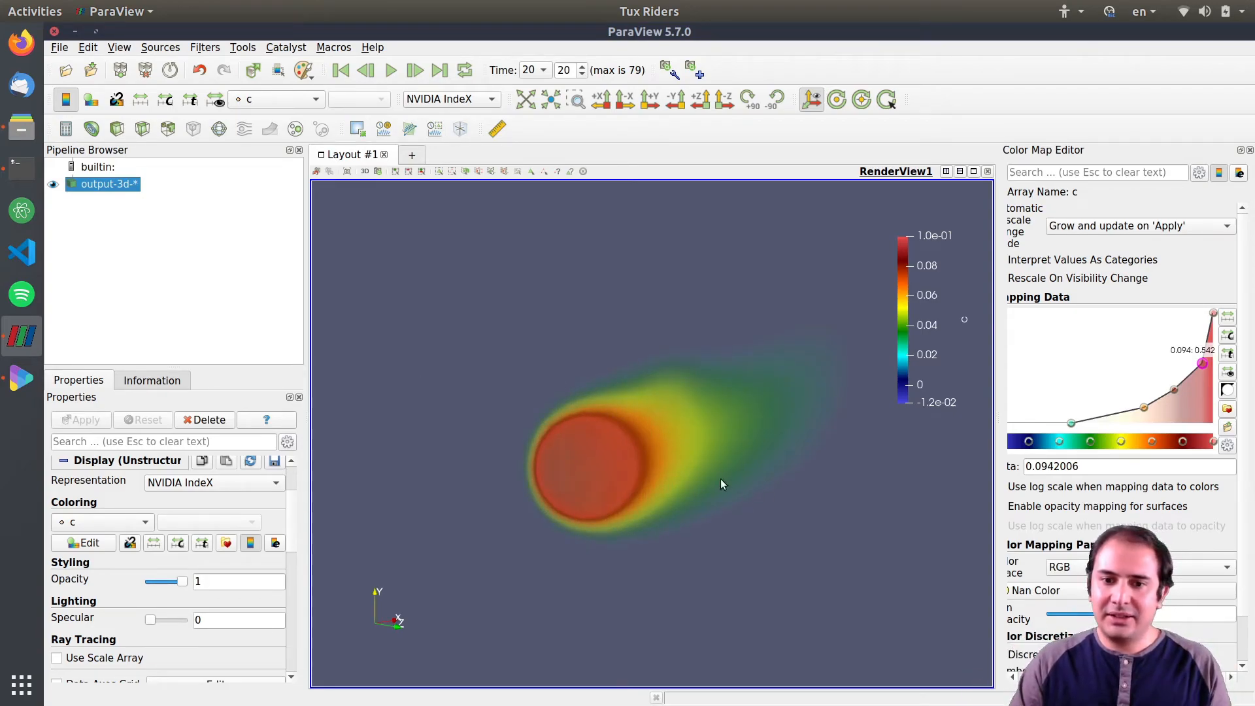
pyautogui.click(528, 70)
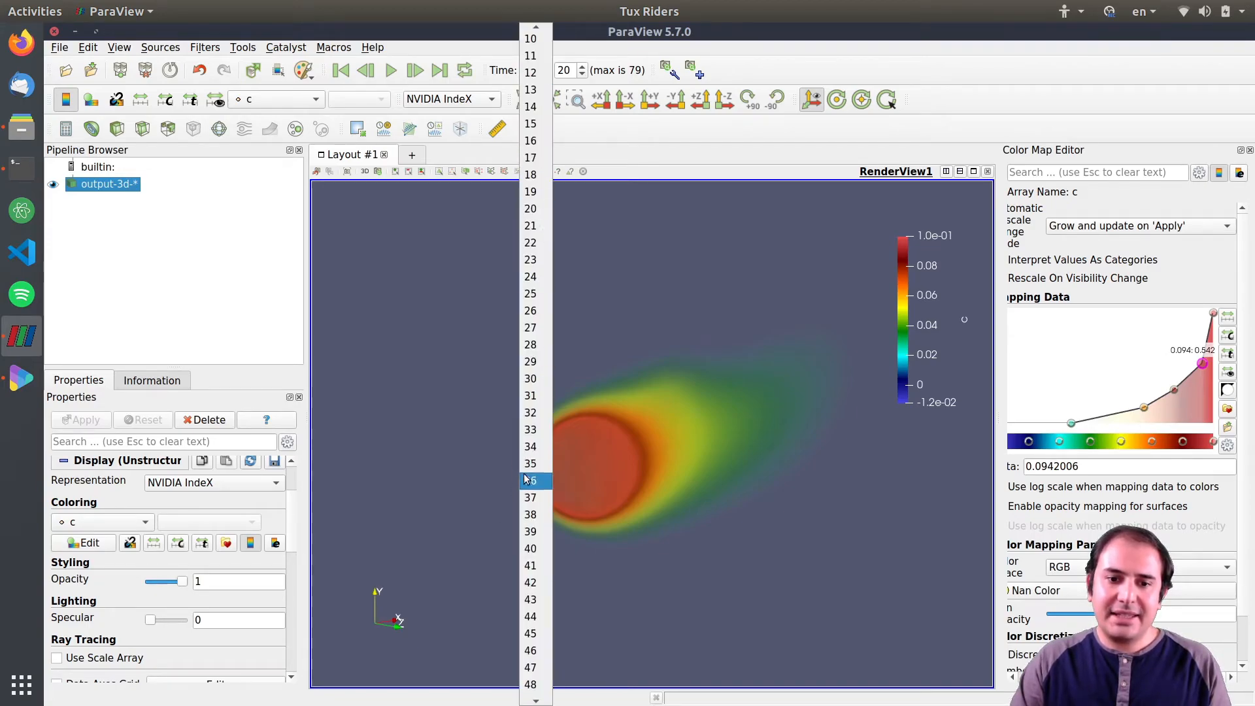
pyautogui.click(534, 431)
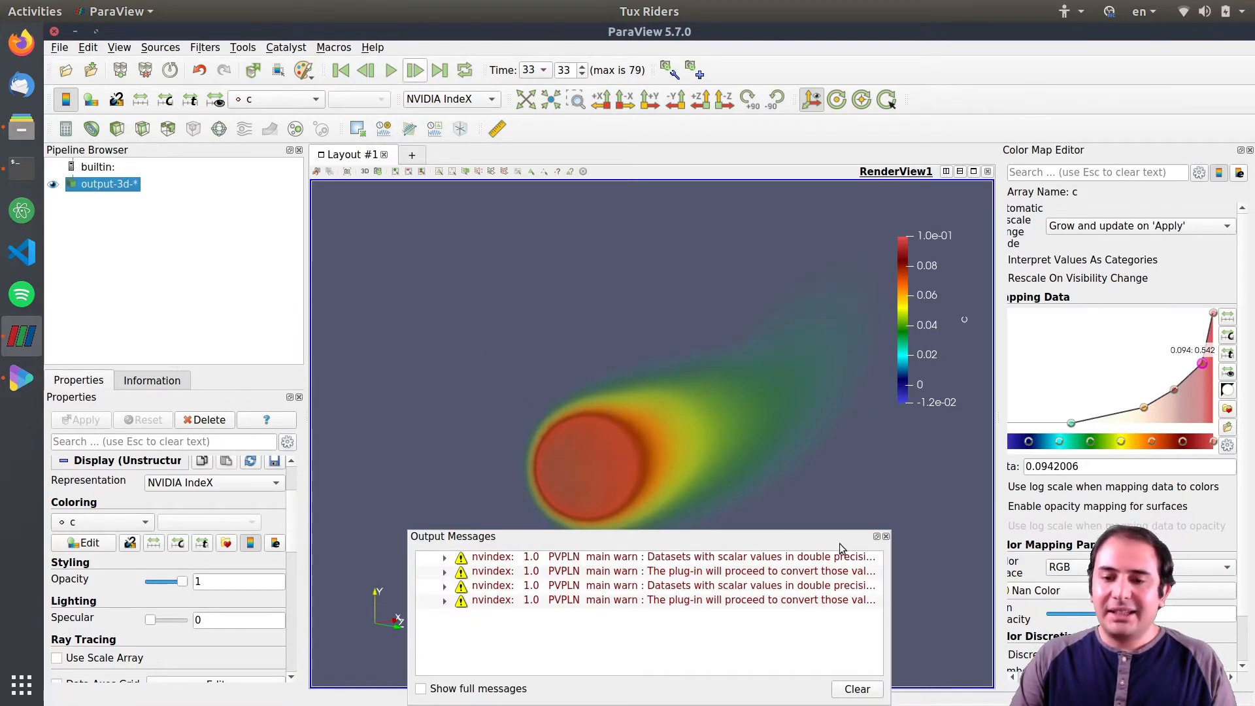
pyautogui.click(886, 535)
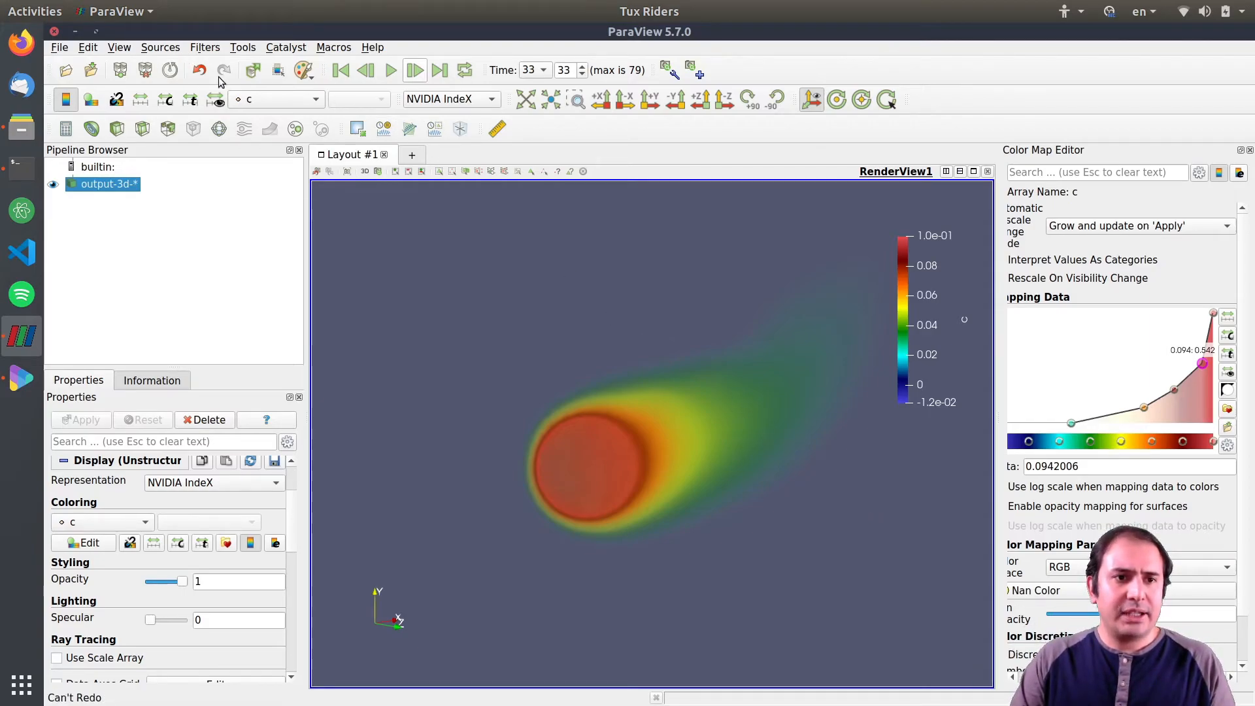
# - Apply the black background palette to the render view, and compare the look with the reference video render.mp4 before returning to ParaView
pyautogui.click(300, 67)
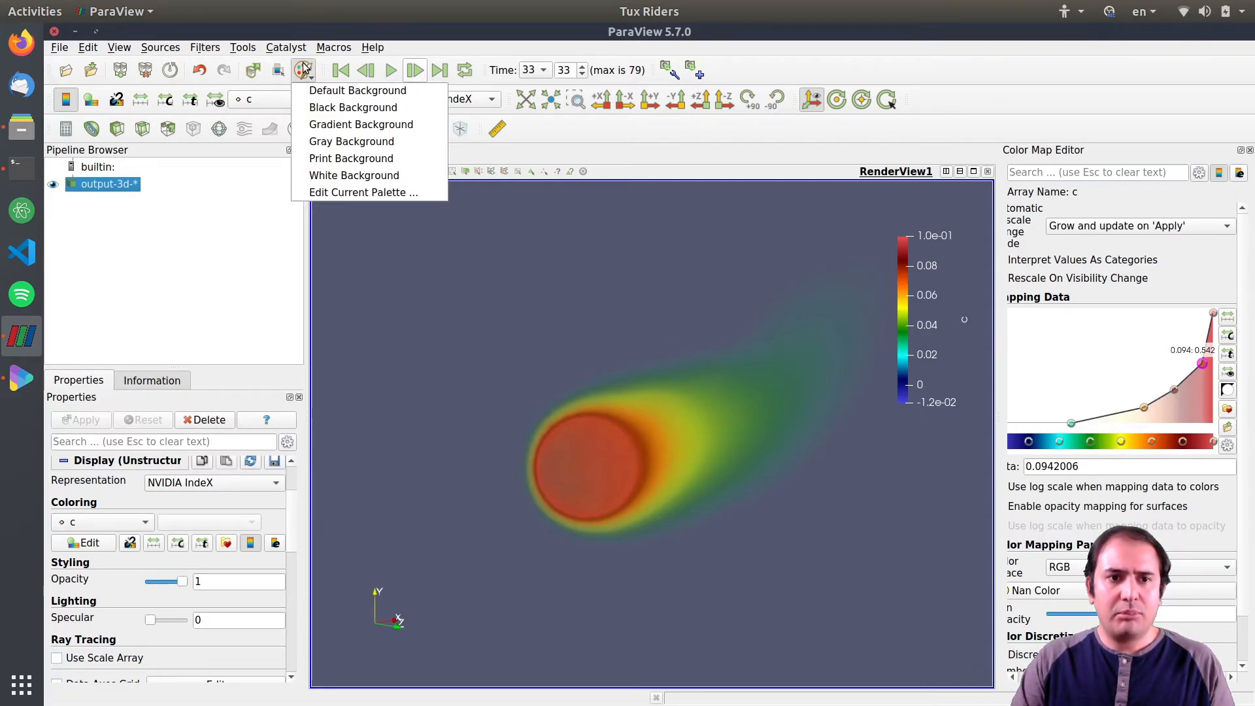
pyautogui.click(324, 107)
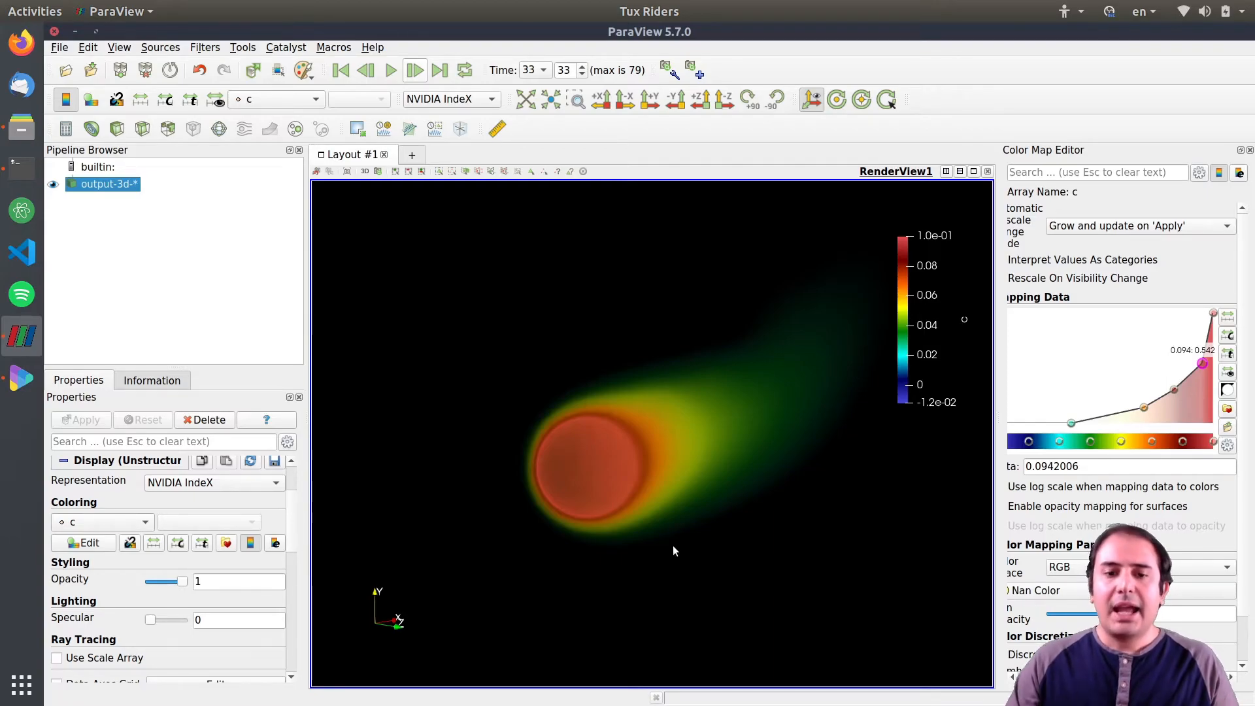
pyautogui.click(22, 128)
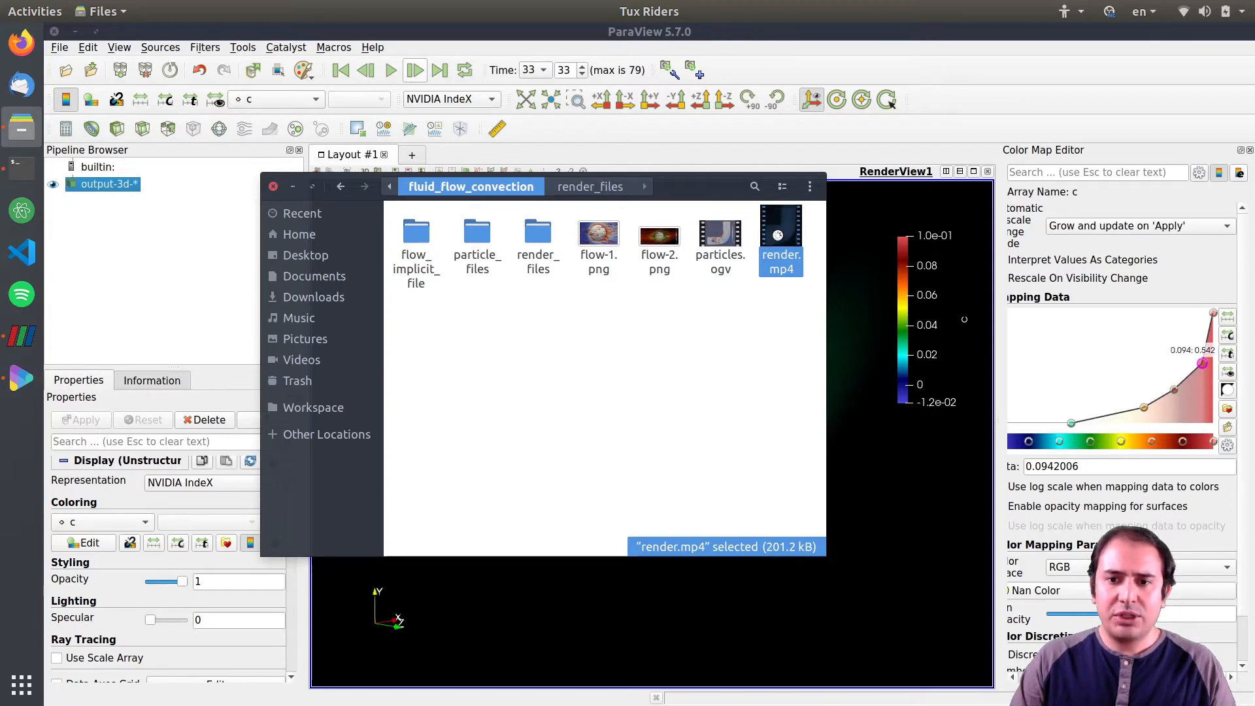
pyautogui.doubleClick(775, 242)
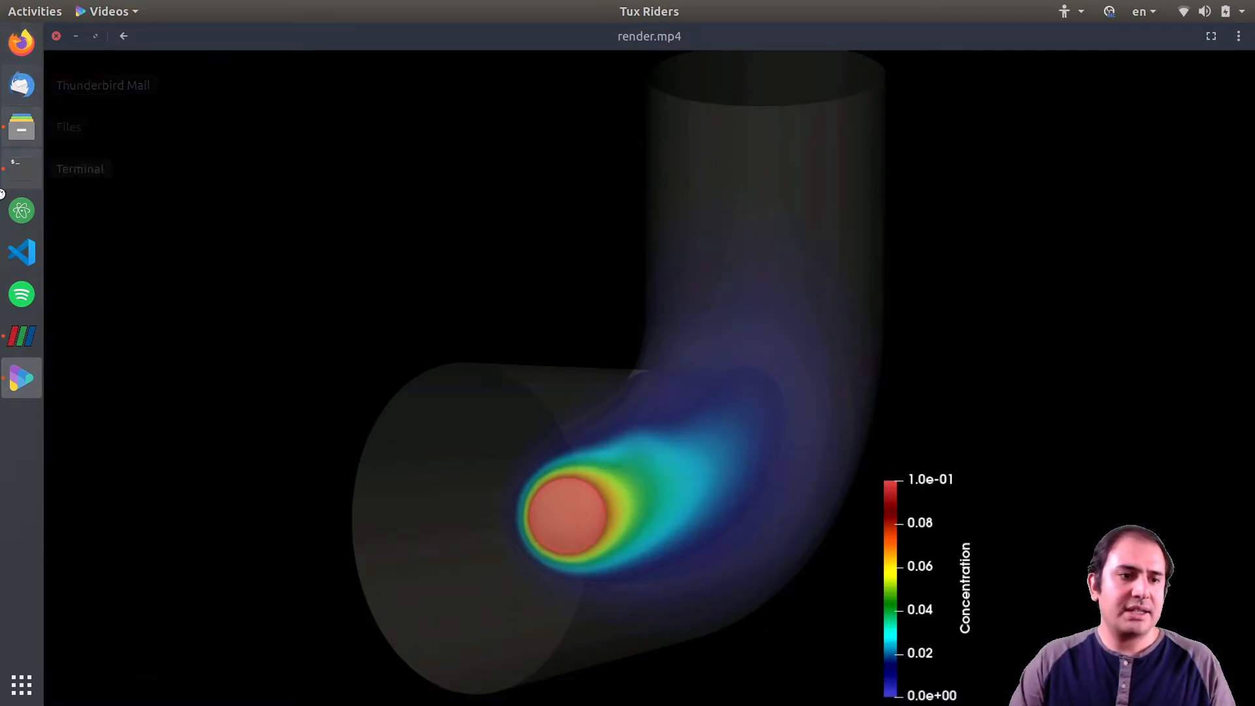
pyautogui.click(25, 335)
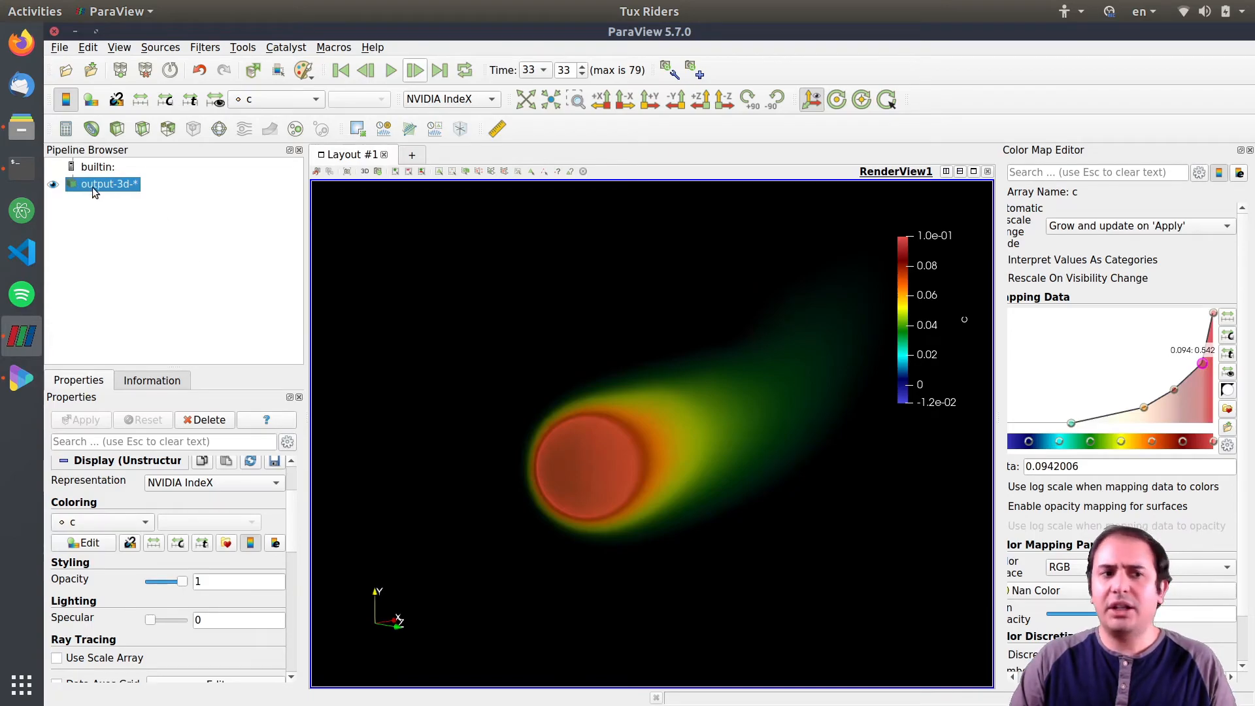
# - Clip output-3d by scalar, using the Label array with a value of 0, and apply the filter
pyautogui.click(118, 128)
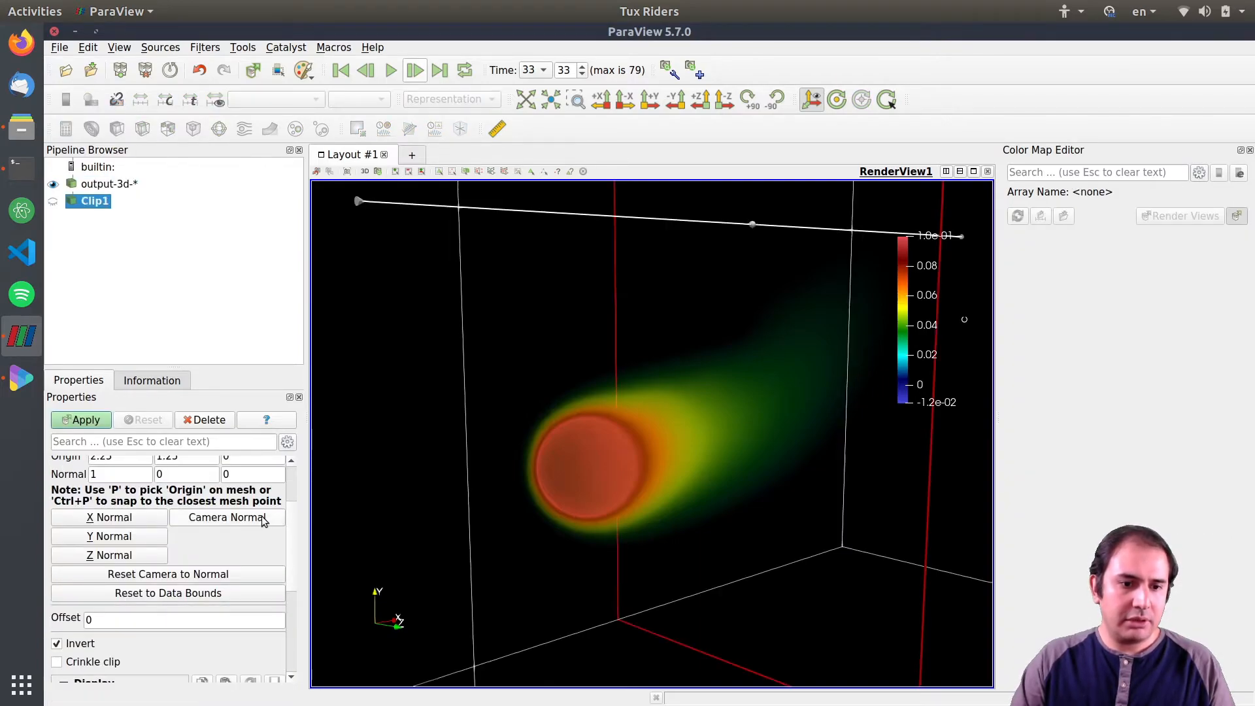
pyautogui.scroll(3, 293, 528)
pyautogui.click(134, 487)
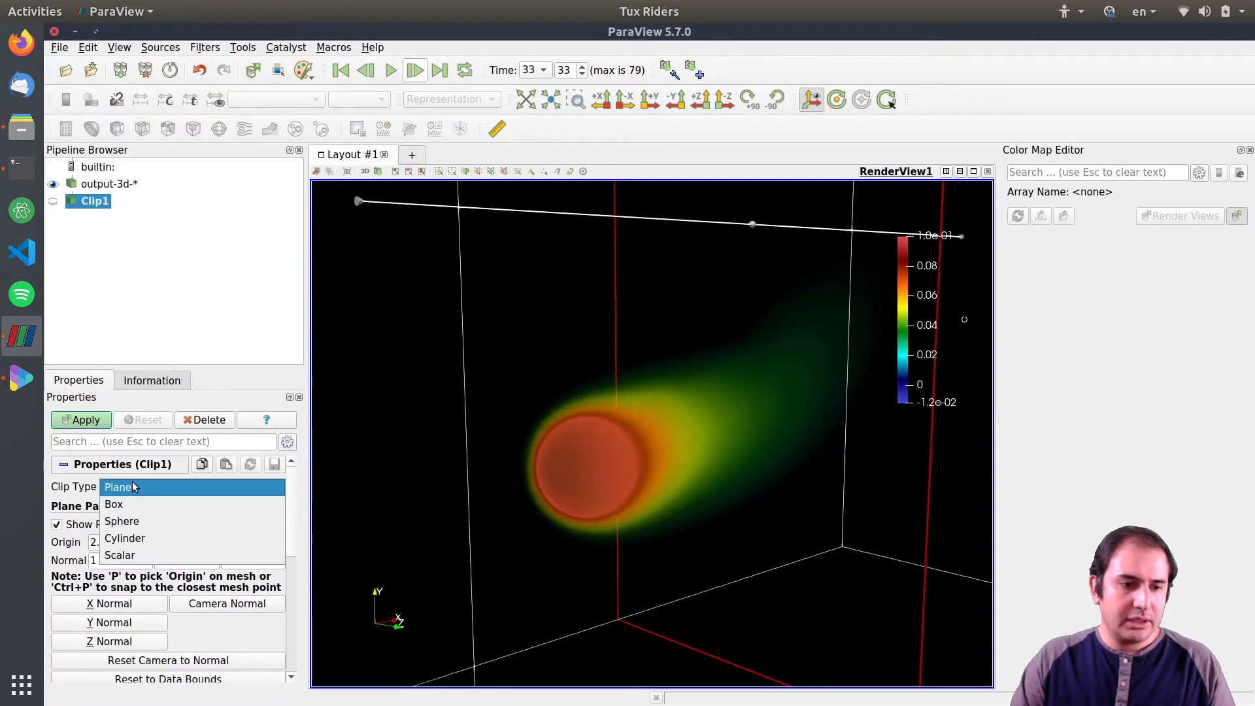
pyautogui.click(124, 554)
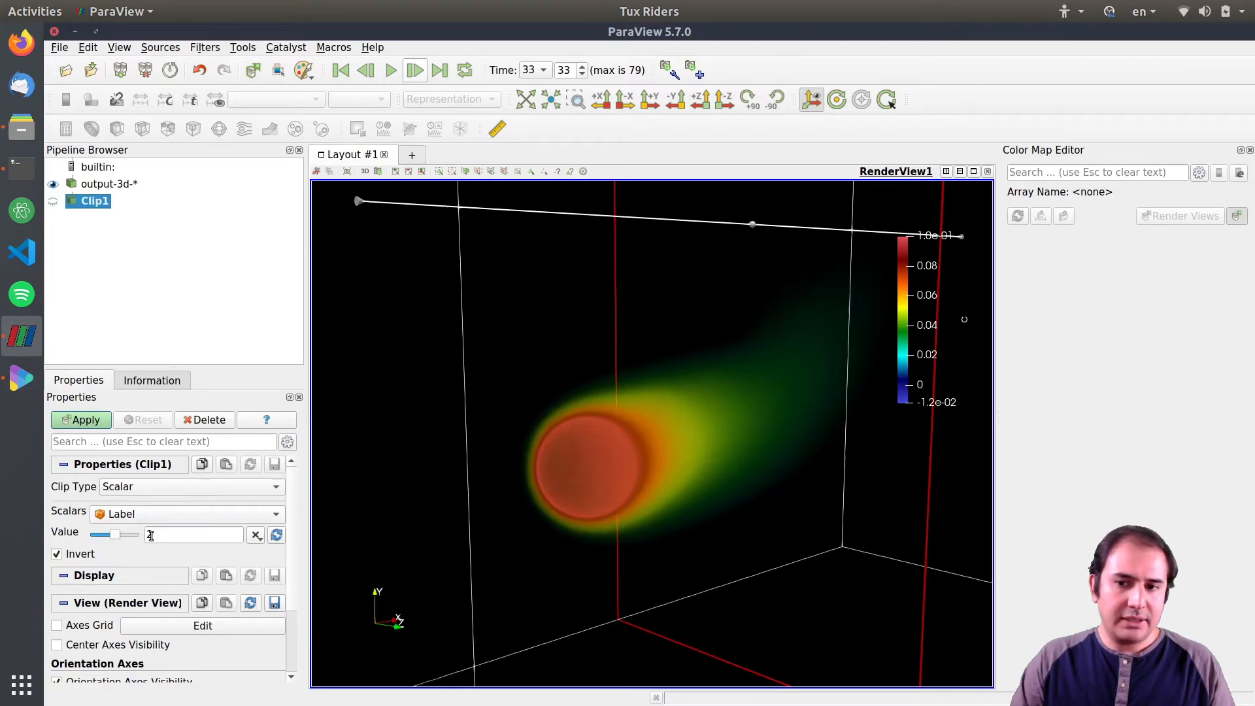
pyautogui.moveTo(114, 538); pyautogui.dragTo(92, 536)
pyautogui.click(76, 423)
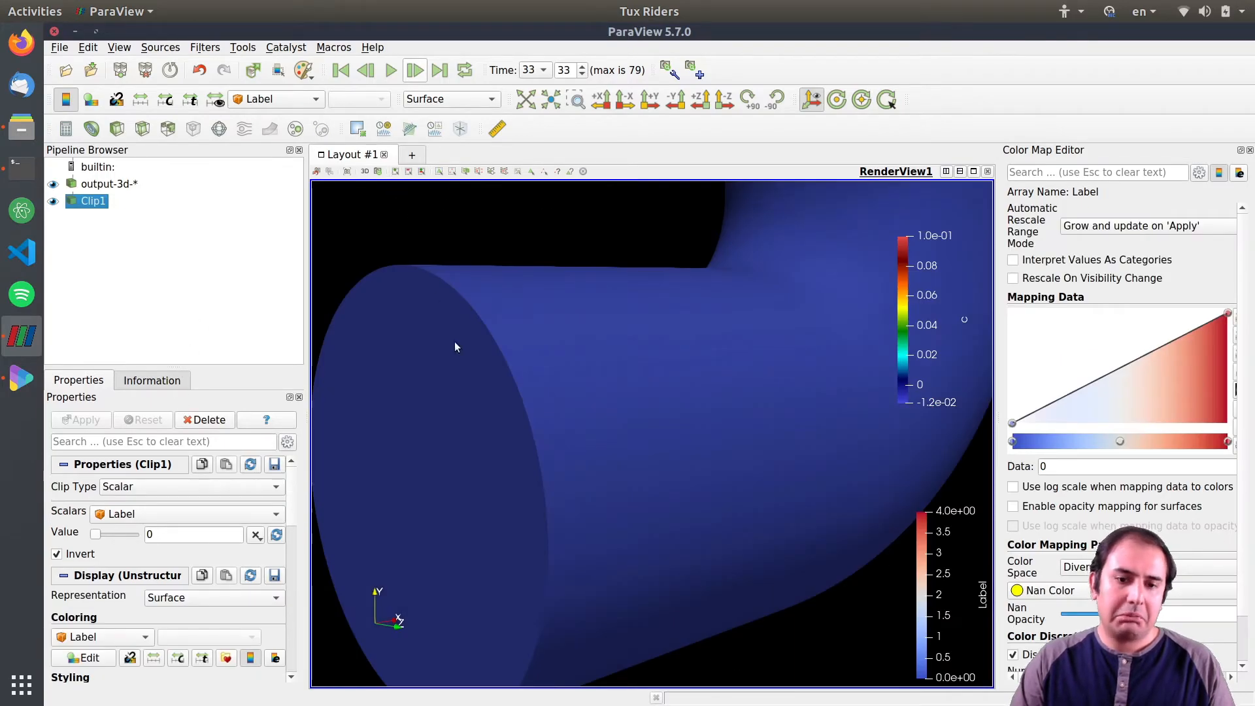
# - Set the opacity of the clipped pipe surface to 0.18 so the plume shows through it
pyautogui.scroll(-3, 512, 465)
pyautogui.moveTo(649, 325); pyautogui.dragTo(610, 421, button='middle')
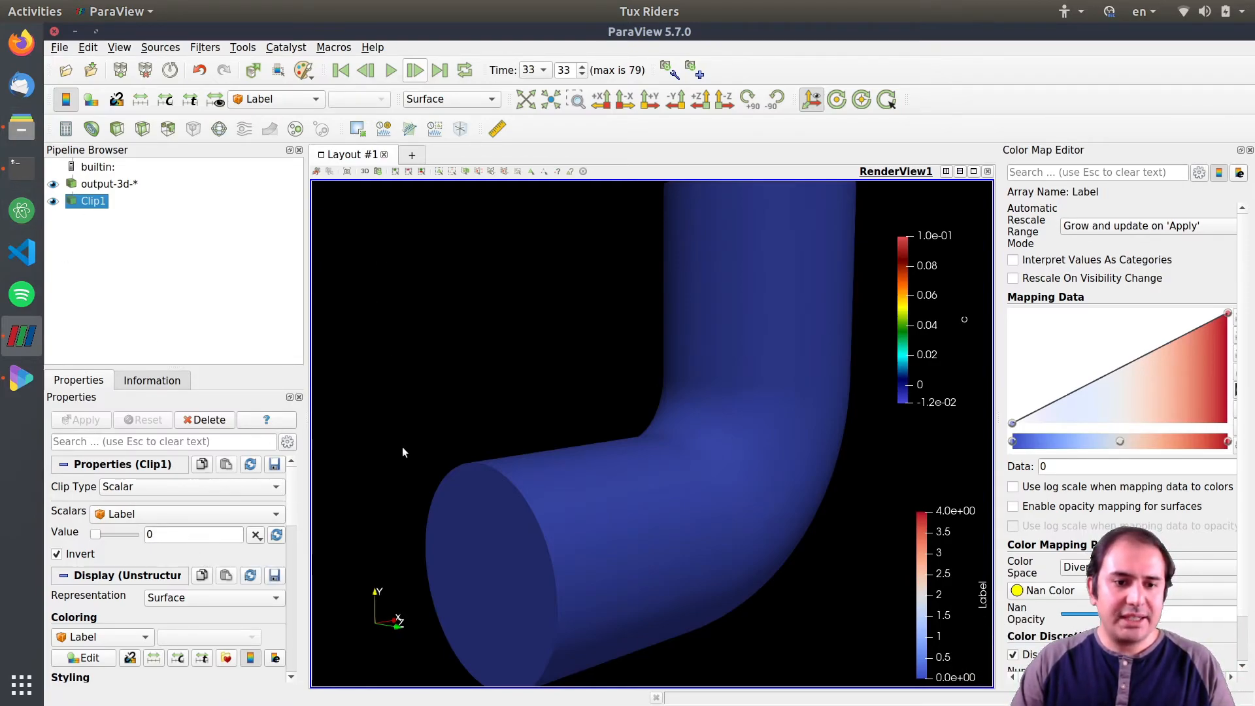
pyautogui.scroll(-5, 296, 531)
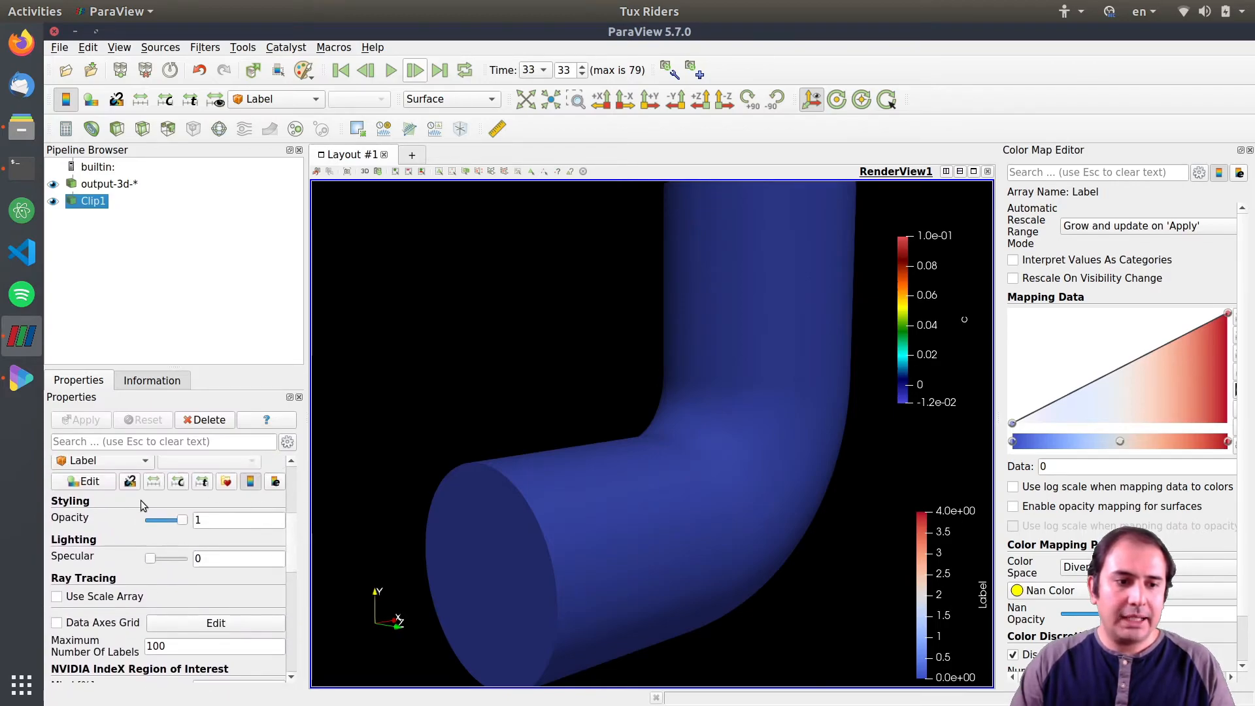
pyautogui.moveTo(181, 520); pyautogui.dragTo(157, 523)
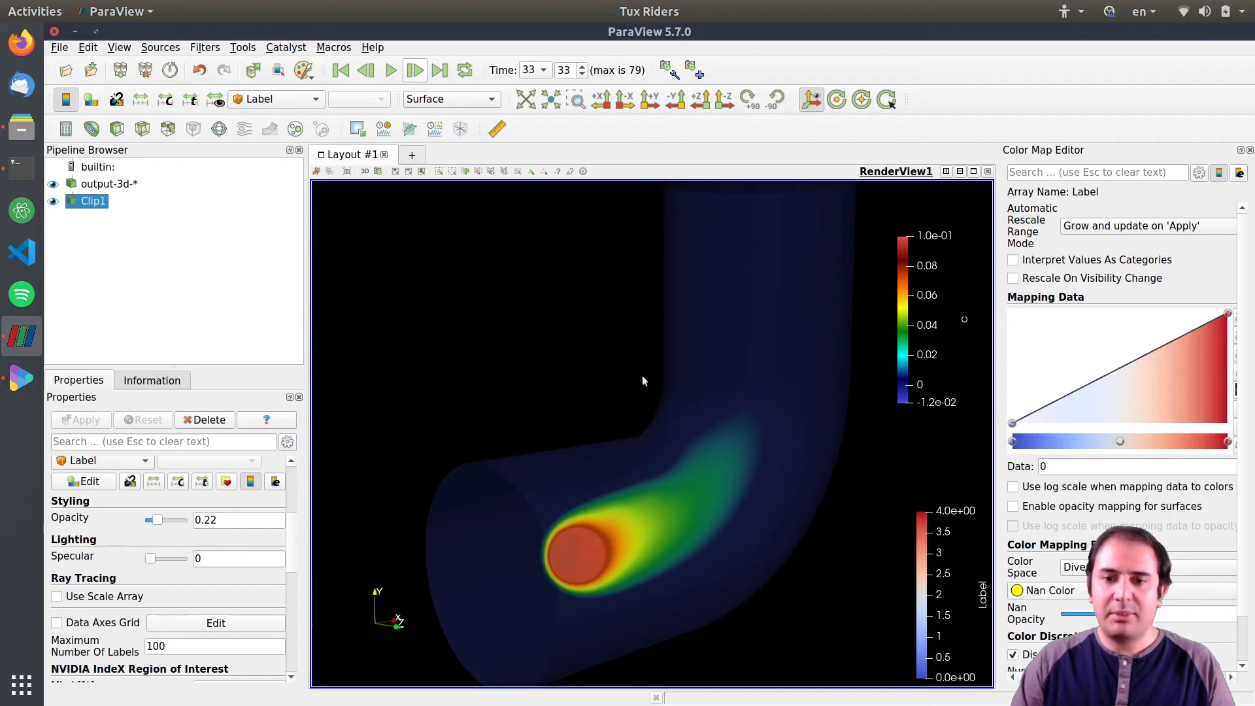
pyautogui.moveTo(162, 520); pyautogui.dragTo(156, 520)
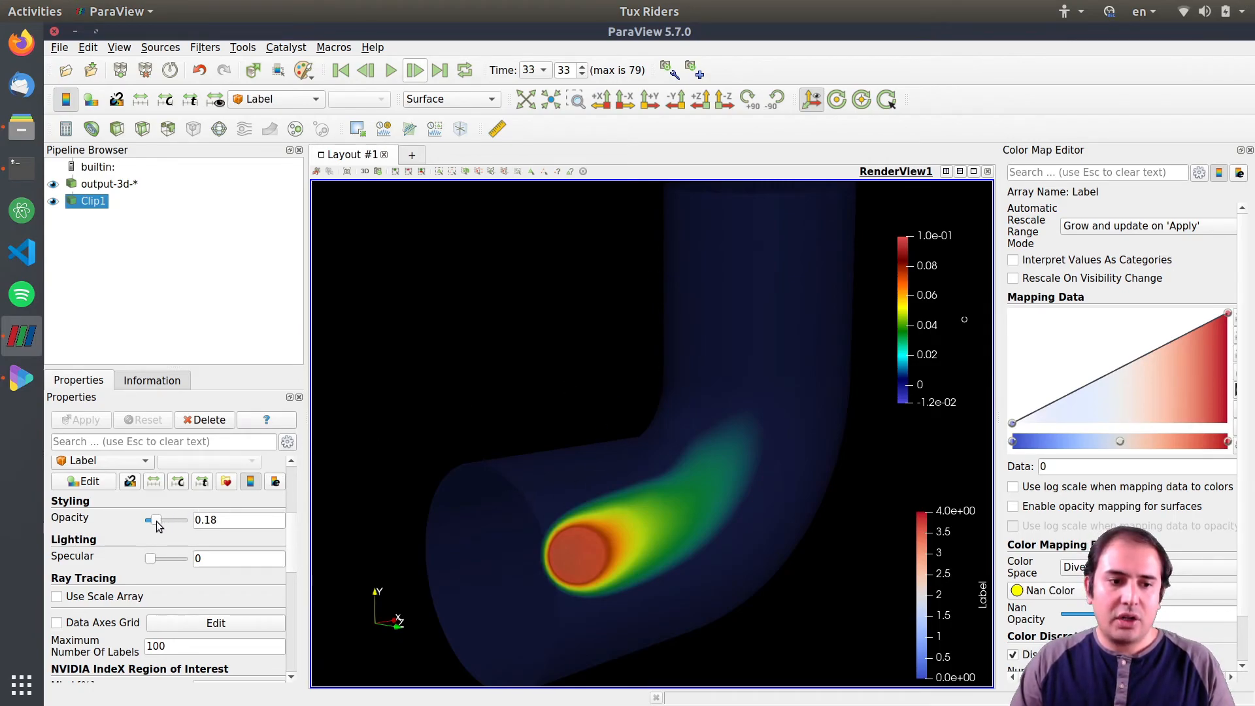
# - Examine the NVIDIA IndeX region-of-interest and volume settings of output-3d and its available representation types
pyautogui.click(99, 185)
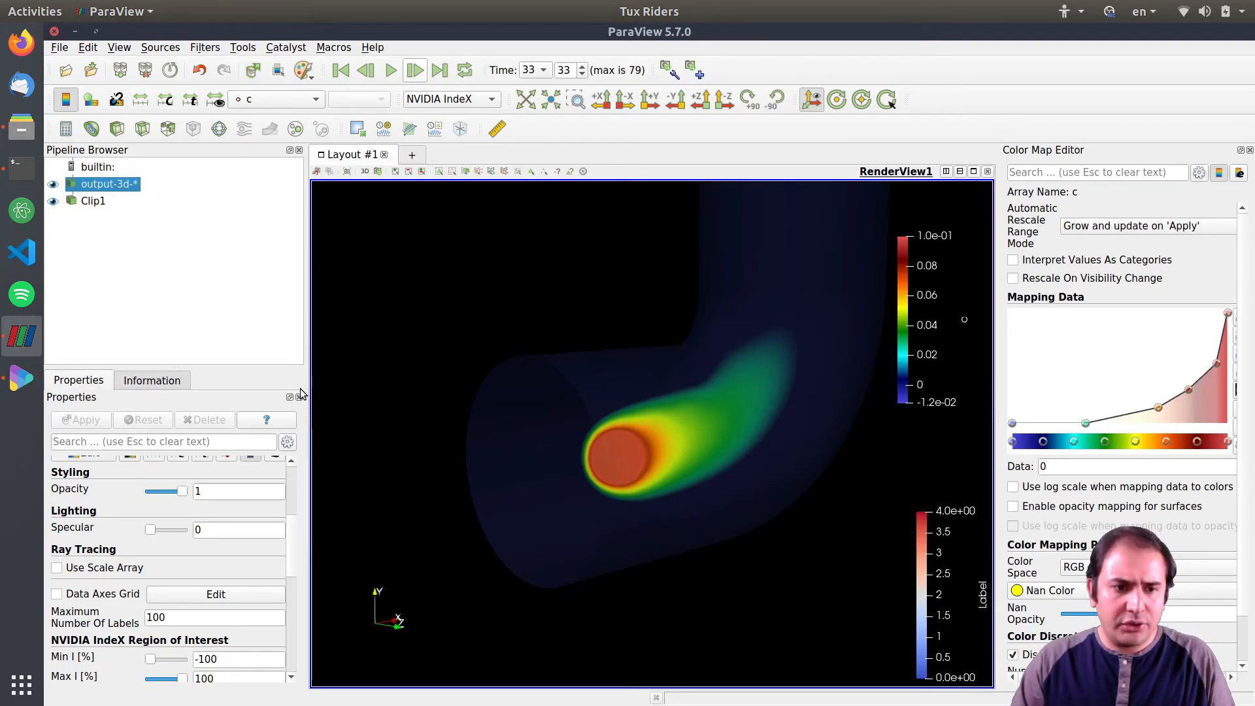
pyautogui.scroll(-1, 292, 547)
pyautogui.moveTo(288, 592)
pyautogui.mouseDown()
pyautogui.moveTo(292, 578)
pyautogui.moveTo(290, 605)
pyautogui.moveTo(293, 581)
pyautogui.mouseUp()
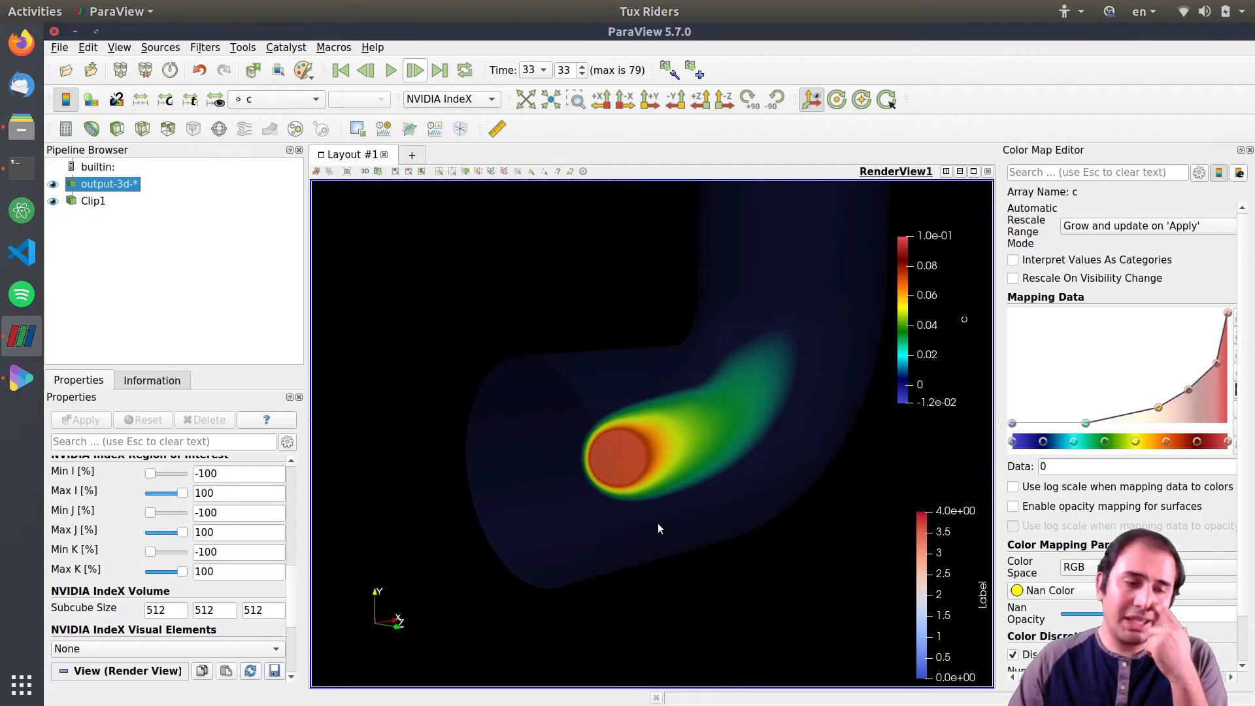
pyautogui.click(459, 99)
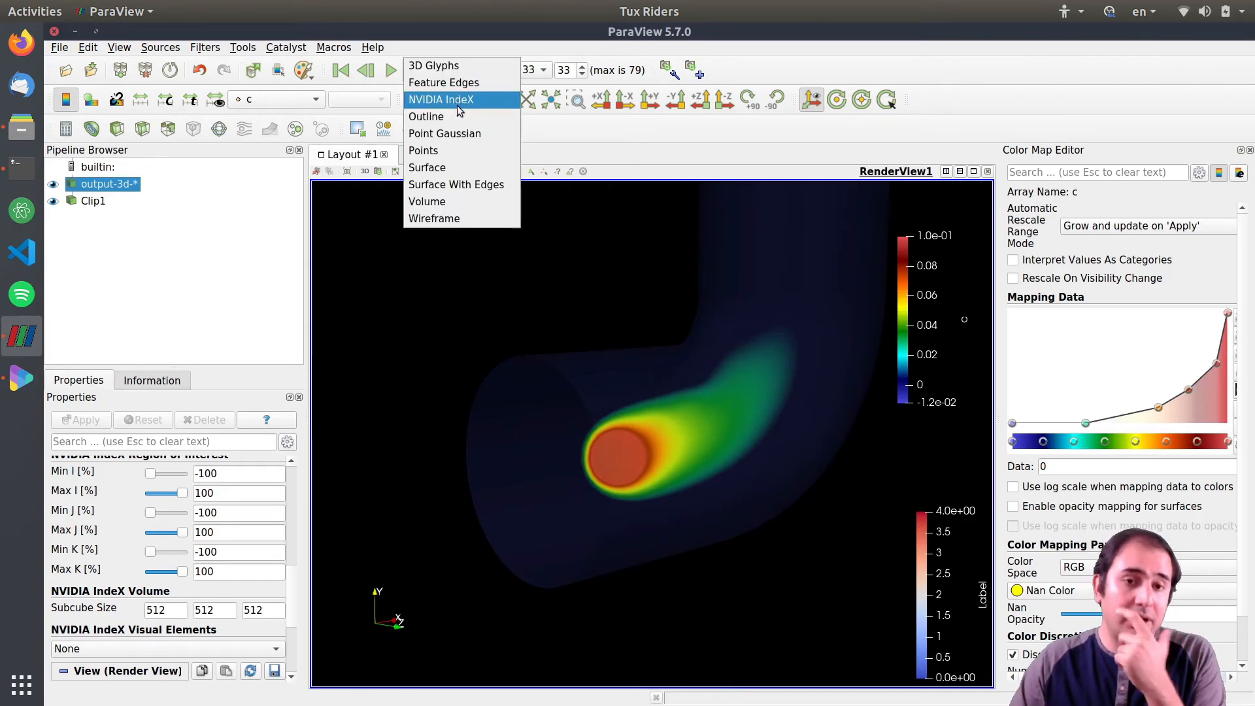
pyautogui.click(583, 134)
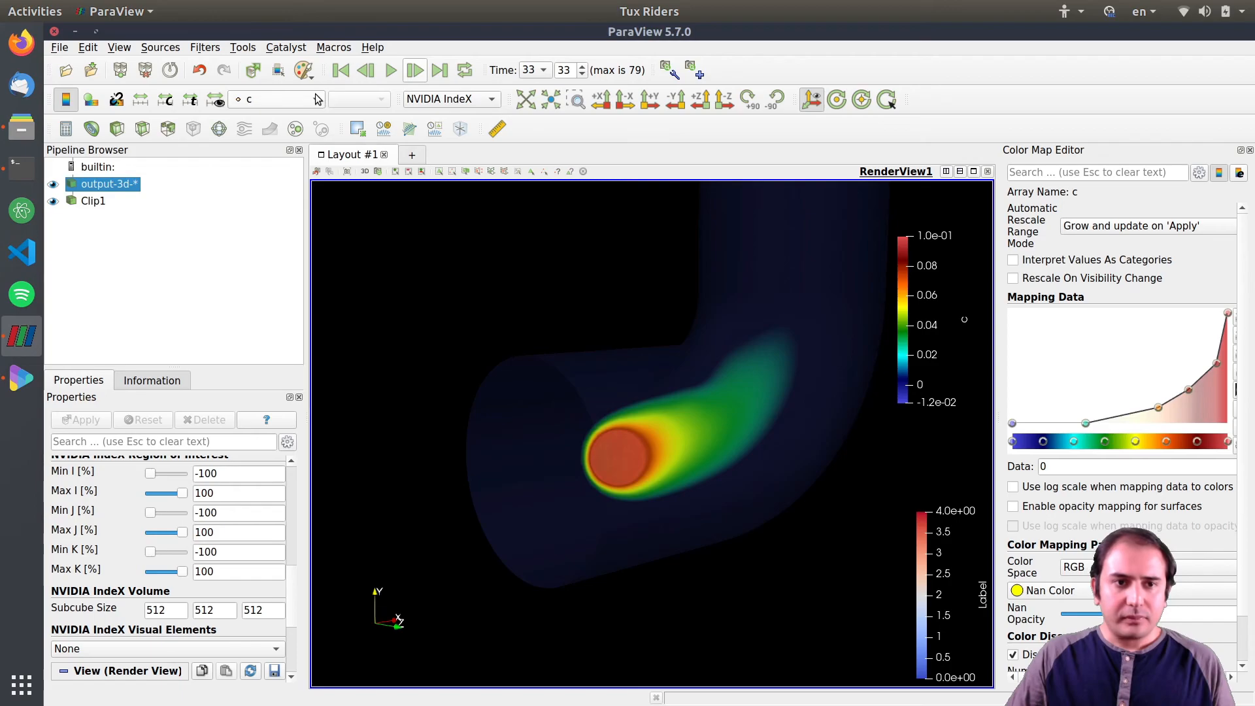
# - Jump the animation to time step 45 and dismiss the output messages window
pyautogui.click(536, 69)
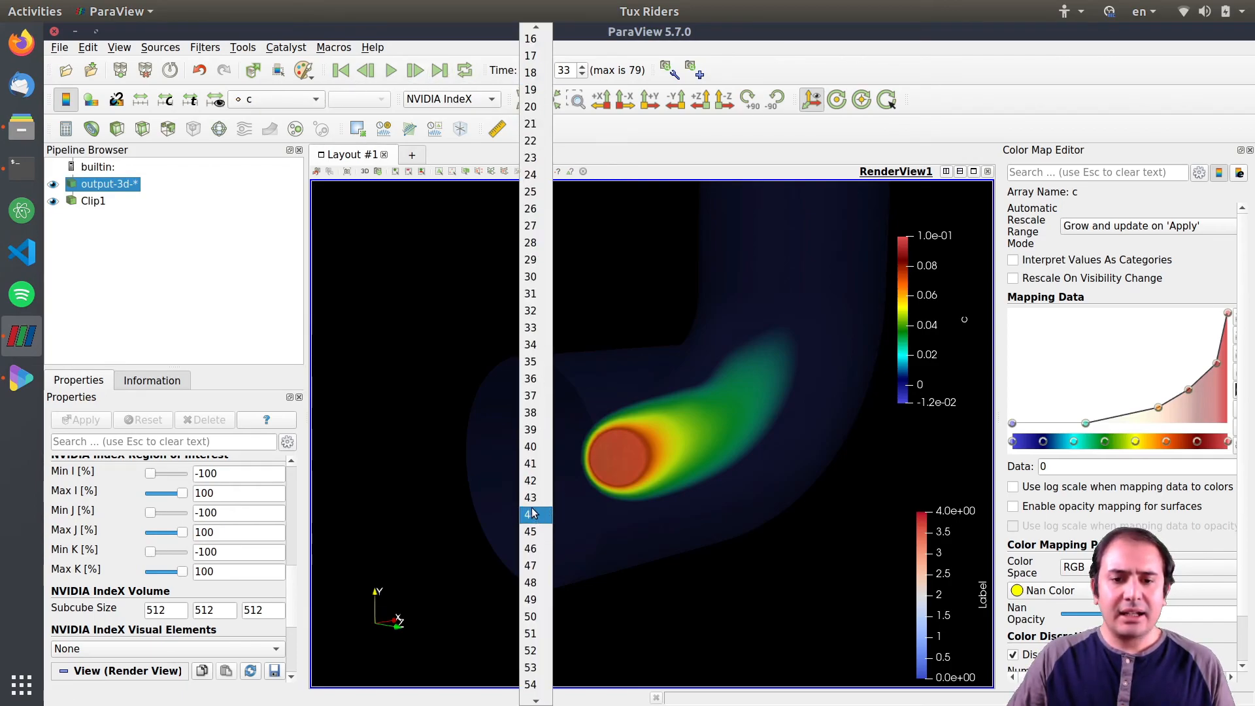
pyautogui.click(531, 535)
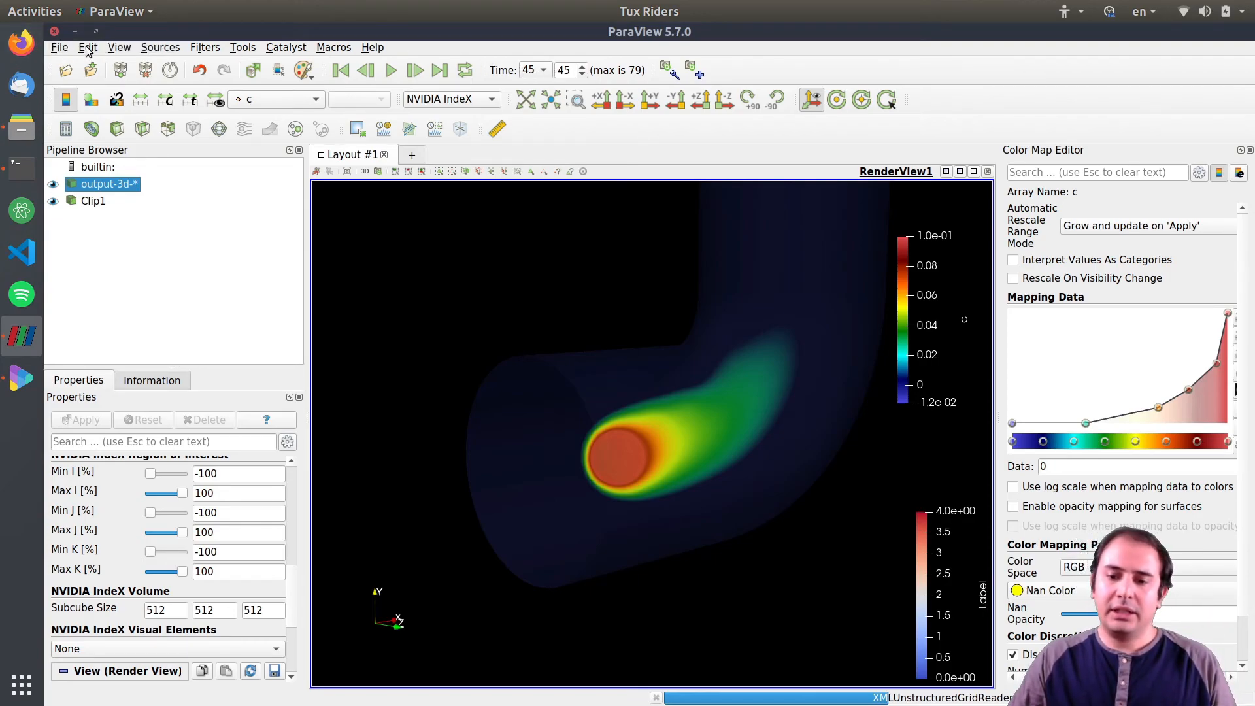
pyautogui.click(86, 48)
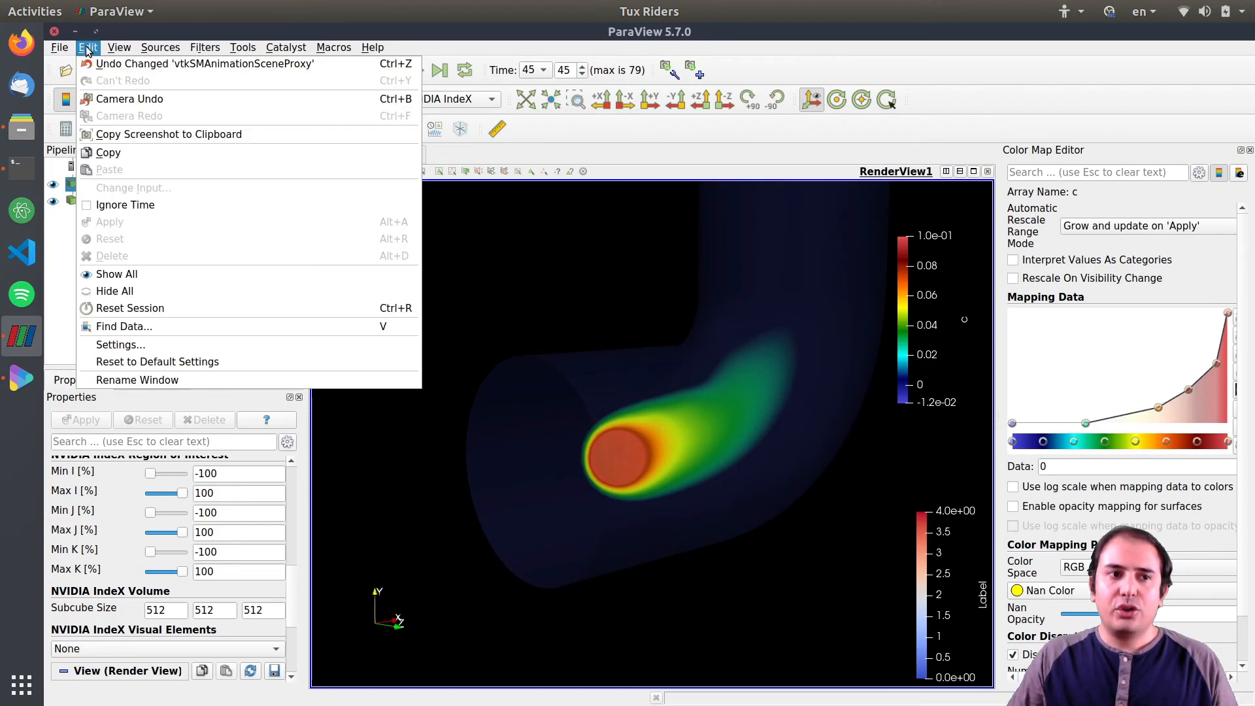
pyautogui.moveTo(120, 50)
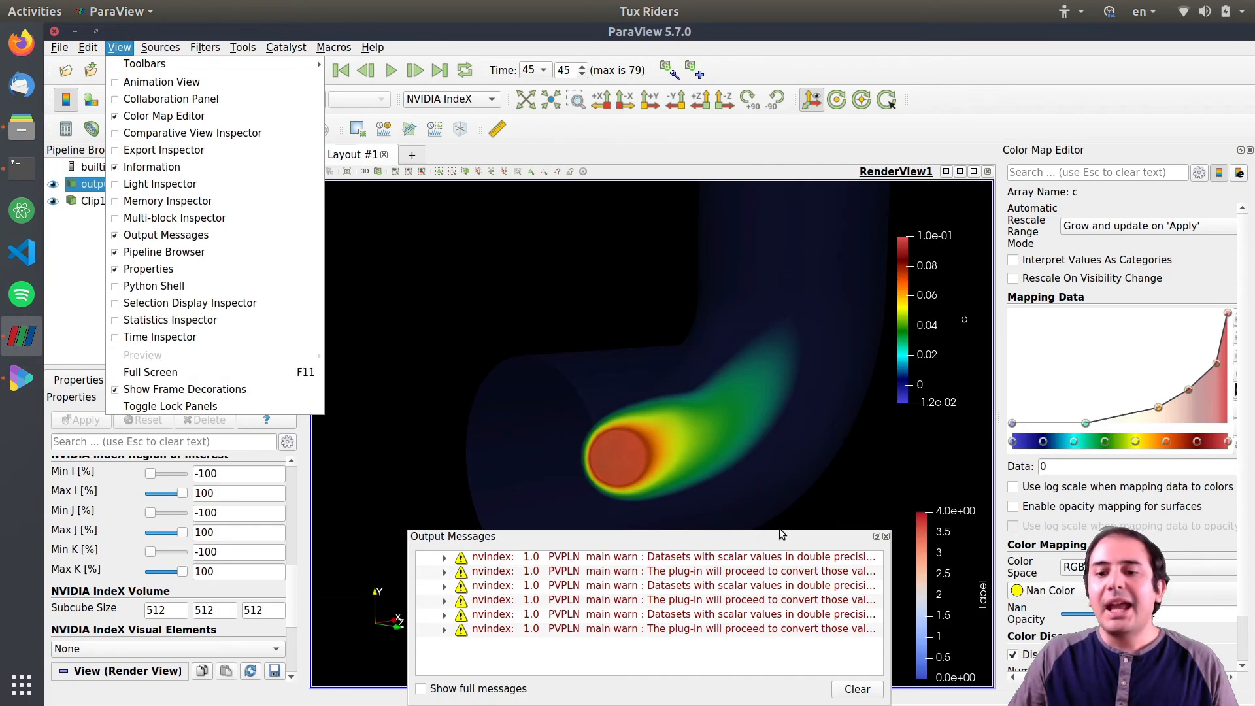
pyautogui.click(886, 537)
pyautogui.click(885, 536)
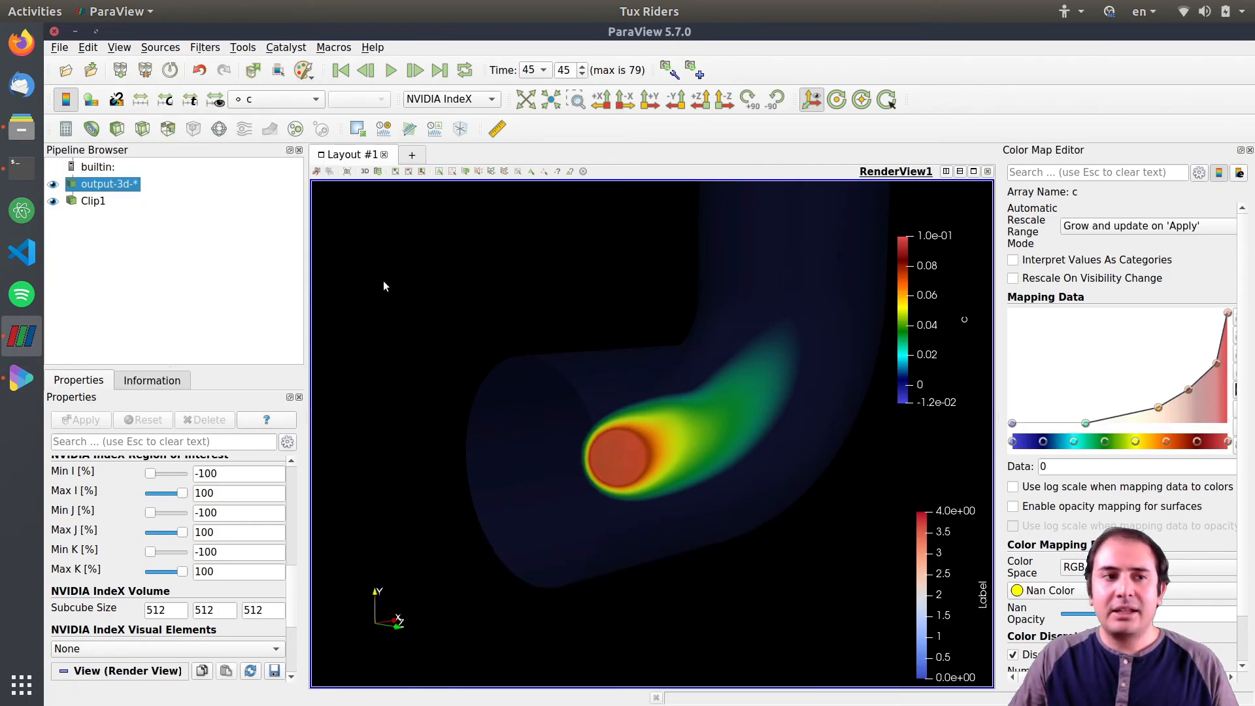
pyautogui.click(59, 47)
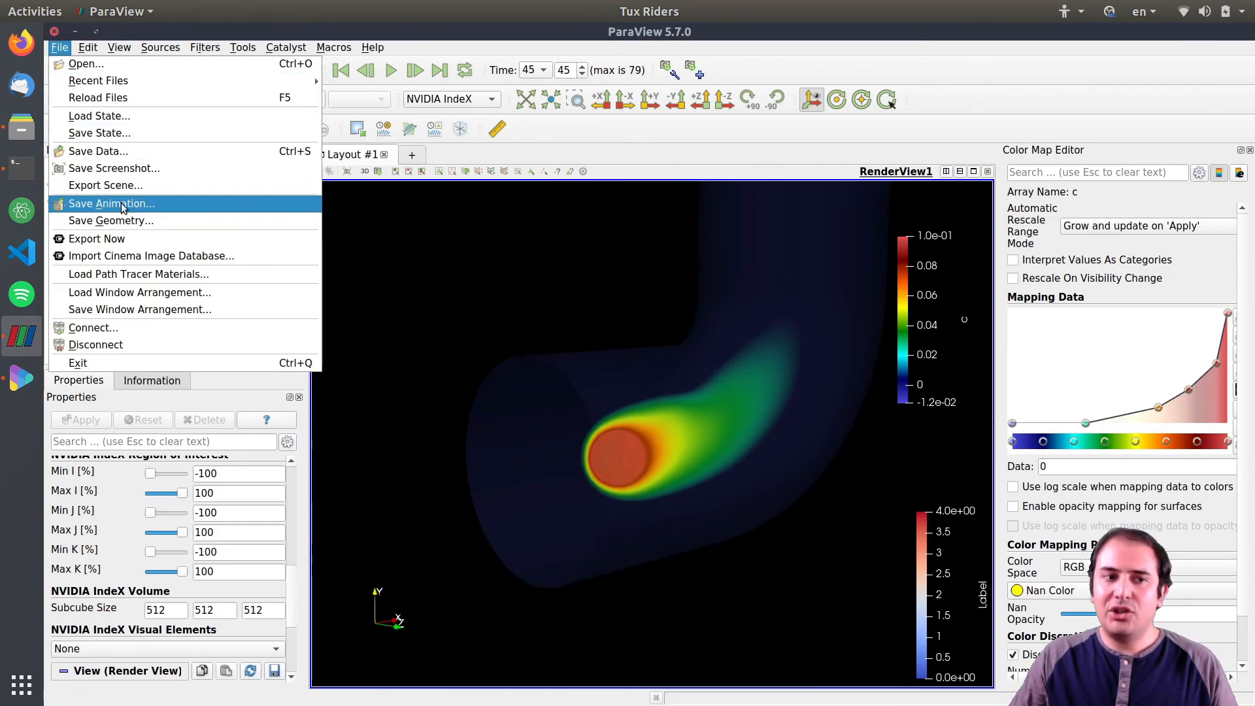
pyautogui.click(928, 501)
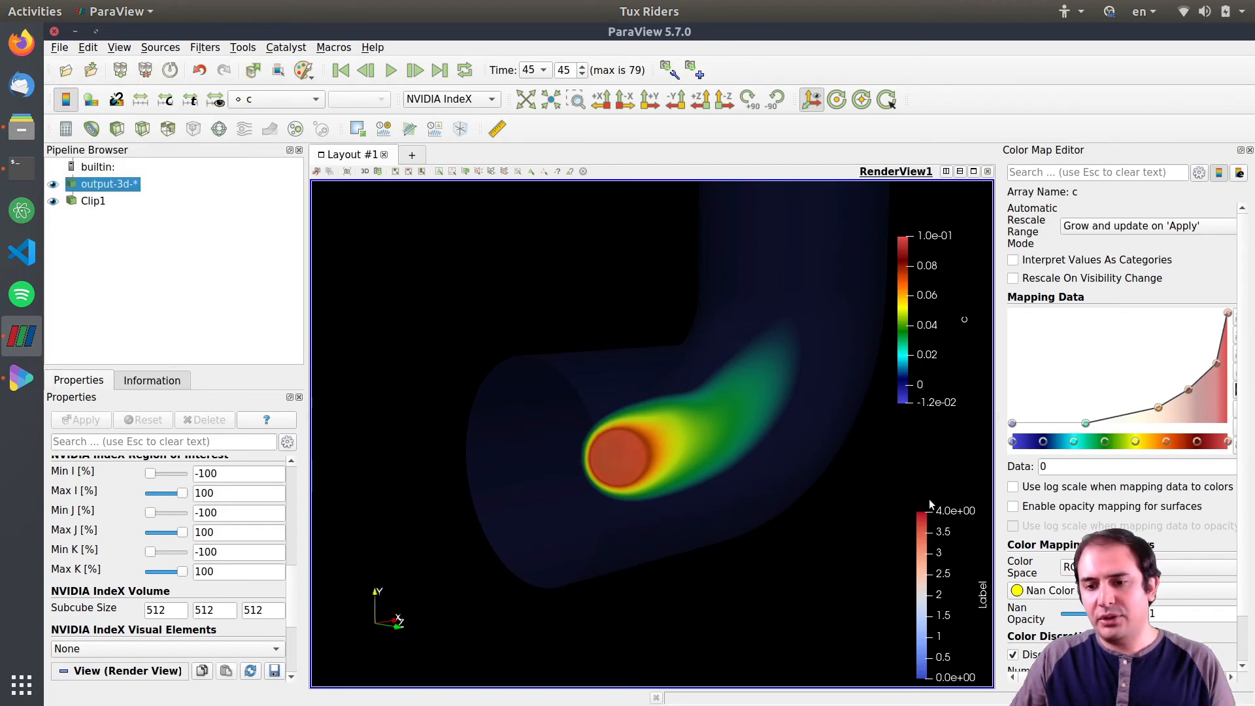
# - Hide the Label colour legend of Clip1 and reselect output-3d in the pipeline
pyautogui.click(92, 202)
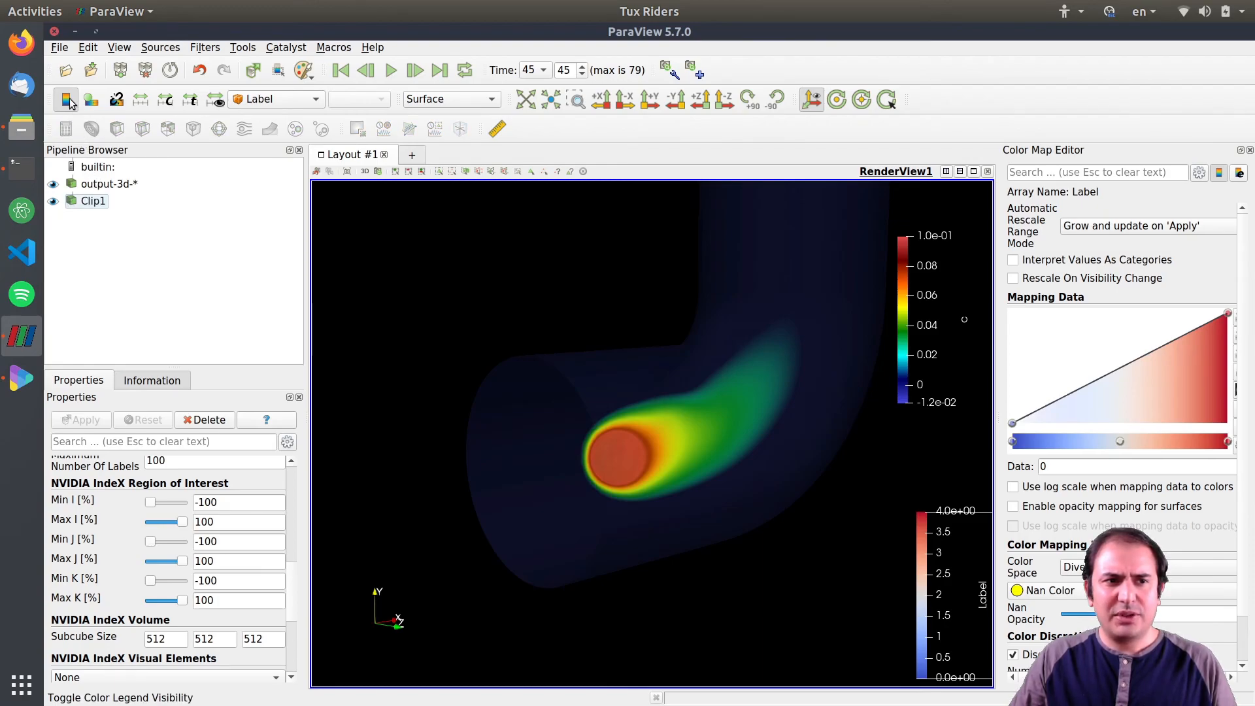
pyautogui.click(68, 101)
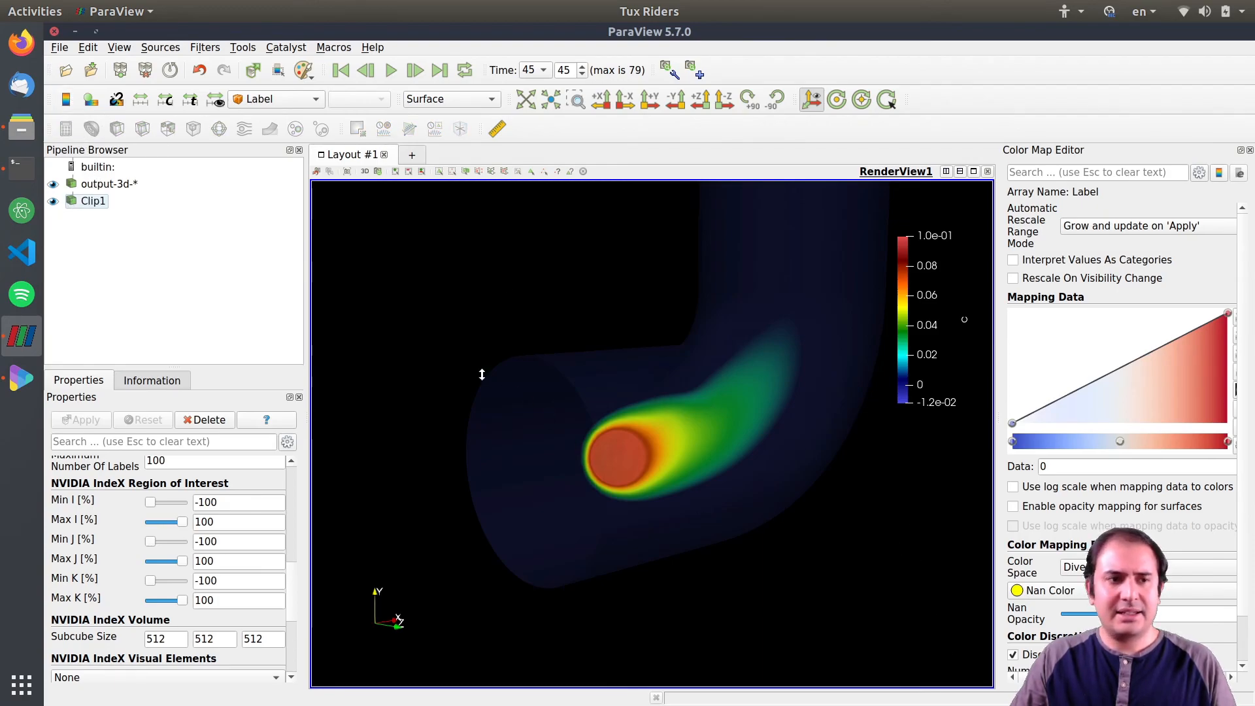
pyautogui.click(96, 187)
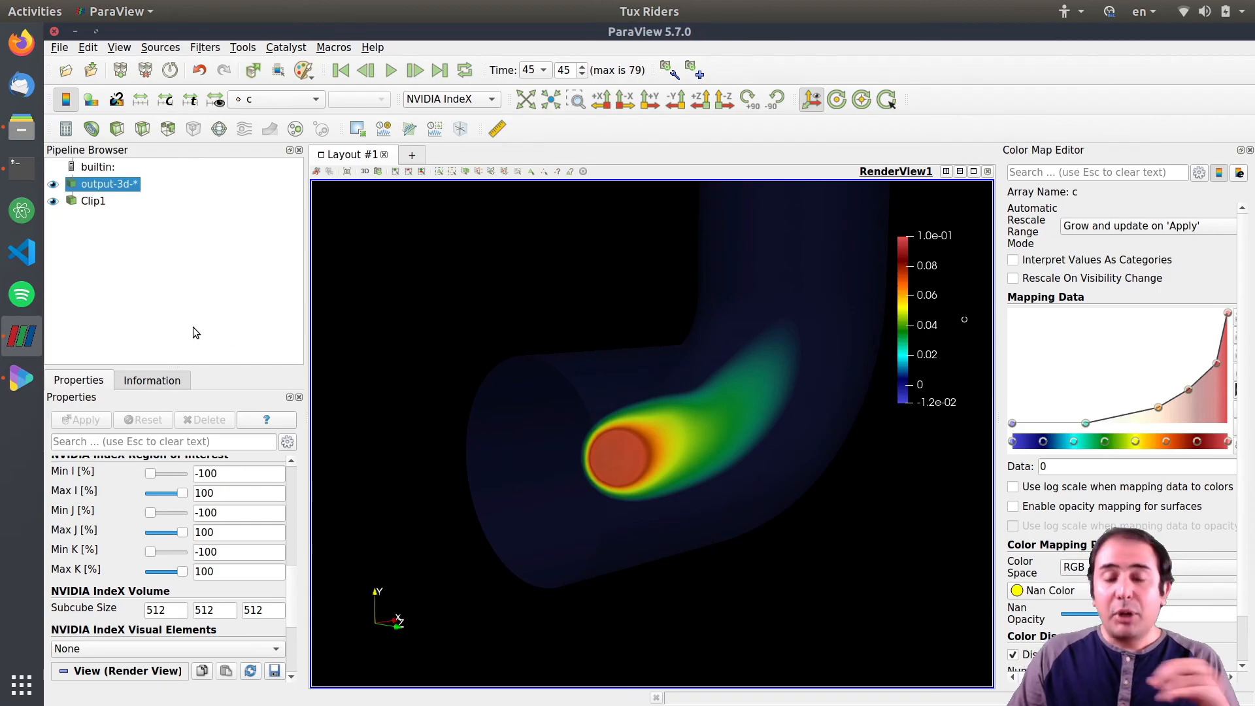
# - Switch to the Videos player to compare the plume and pipe with render.mp4, and return to ParaView
pyautogui.click(60, 47)
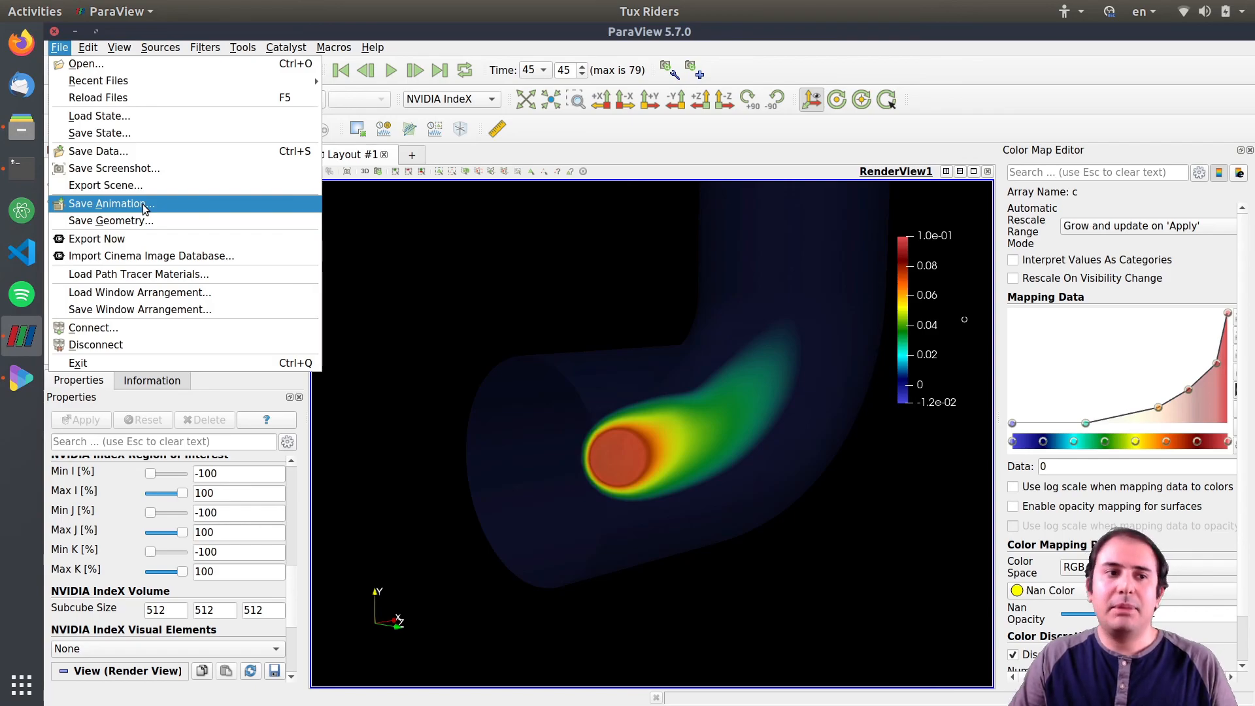
pyautogui.click(11, 390)
pyautogui.click(10, 389)
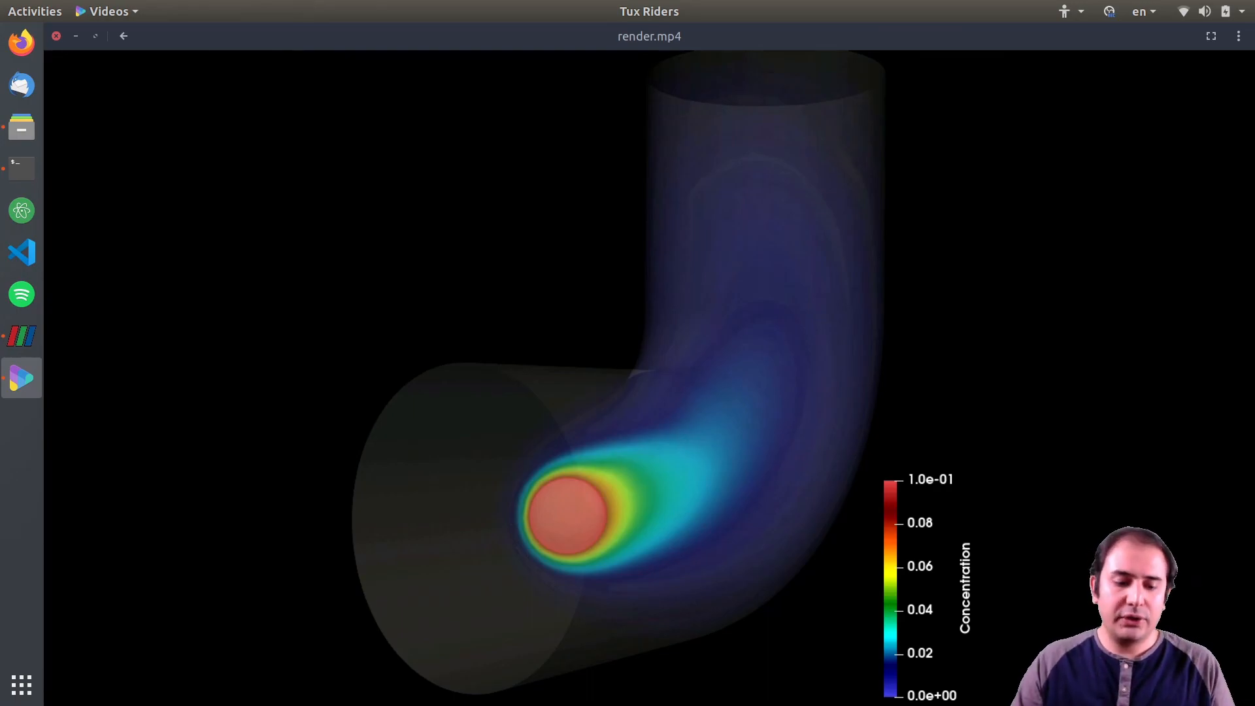
pyautogui.hotkey('alt', 'Tab')
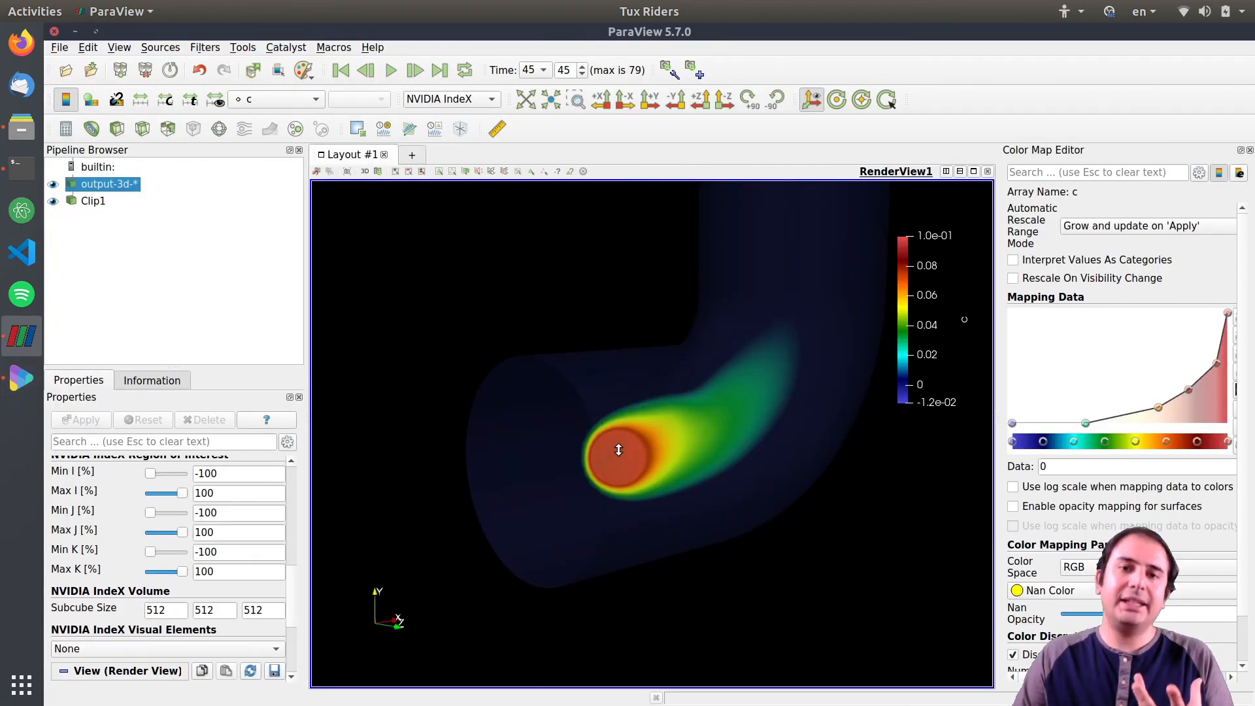